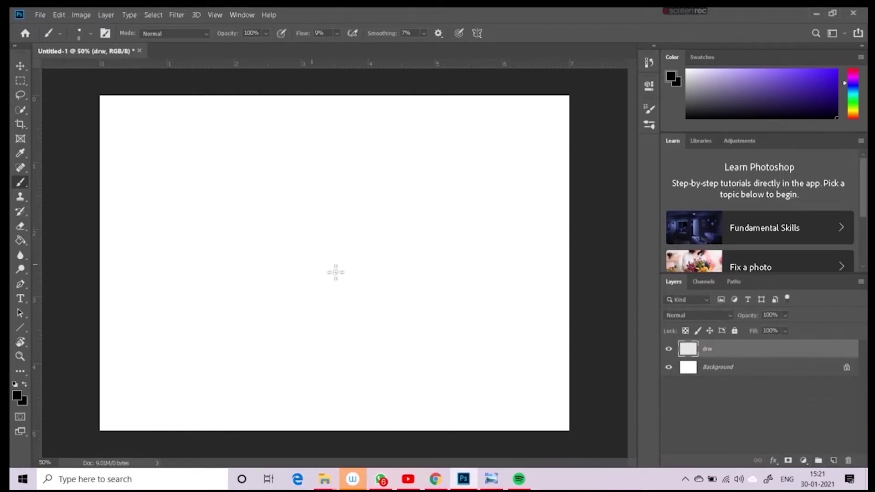
- Sketch the round head outline, with short strokes along its top and sides
{"action": "left_click_drag", "start_coordinate": [322, 201], "coordinate": [302, 306]}
{"action": "key", "text": "ctrl+z"}
{"action": "mouse_move", "coordinate": [322, 180]}
{"action": "left_mouse_down"}
{"action": "mouse_move", "coordinate": [275, 240]}
{"action": "mouse_move", "coordinate": [310, 296]}
{"action": "left_mouse_up"}
{"action": "mouse_move", "coordinate": [283, 203]}
{"action": "left_mouse_down"}
{"action": "mouse_move", "coordinate": [398, 231]}
{"action": "mouse_move", "coordinate": [381, 284]}
{"action": "left_mouse_up"}
{"action": "left_click_drag", "start_coordinate": [278, 278], "coordinate": [336, 306]}
{"action": "left_click_drag", "start_coordinate": [376, 192], "coordinate": [398, 255]}
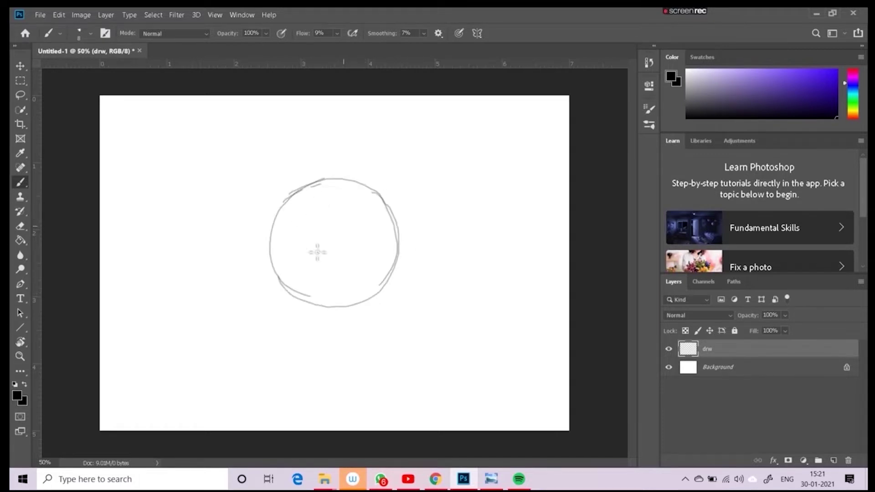
- Erase the bottom of the neck line and redraw the neck as a curve
{"action": "key", "text": "e"}
{"action": "key", "text": "b"}
{"action": "key", "text": "e"}
{"action": "mouse_move", "coordinate": [295, 399]}
{"action": "left_mouse_down"}
{"action": "mouse_move", "coordinate": [303, 385]}
{"action": "mouse_move", "coordinate": [301, 393]}
{"action": "left_mouse_up"}
{"action": "key", "text": "b"}
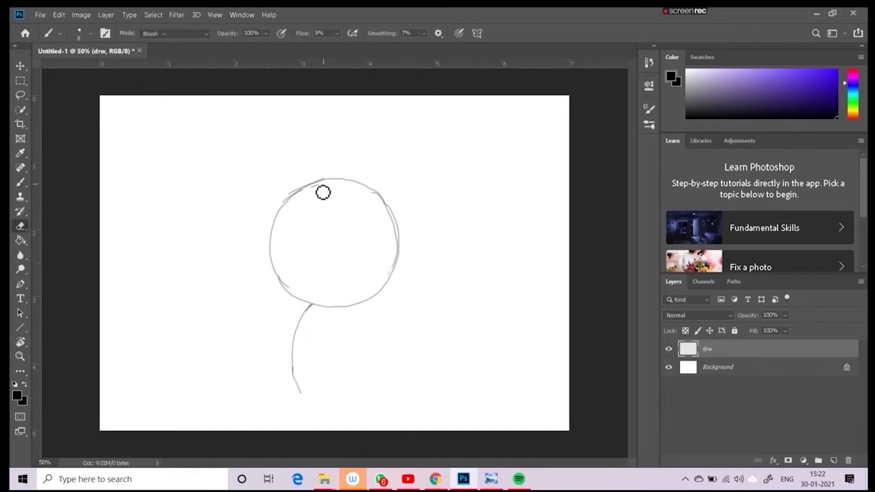
{"action": "mouse_move", "coordinate": [318, 181]}
{"action": "left_mouse_down"}
{"action": "mouse_move", "coordinate": [310, 211]}
{"action": "mouse_move", "coordinate": [336, 305]}
{"action": "left_mouse_up"}
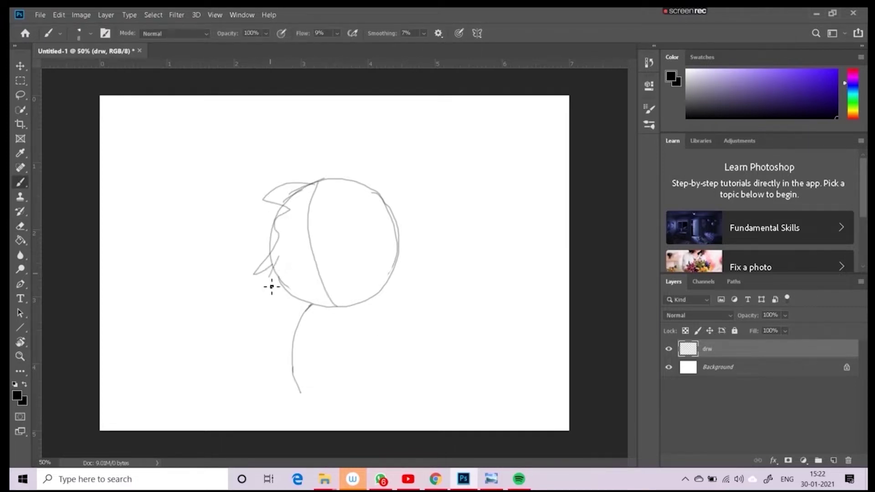
- Clean stray strokes off the lower-left head and forehead, and rework the cheek fur tufts
{"action": "key", "text": "e"}
{"action": "left_click_drag", "start_coordinate": [283, 274], "coordinate": [262, 291]}
{"action": "key", "text": "b"}
{"action": "key", "text": "e"}
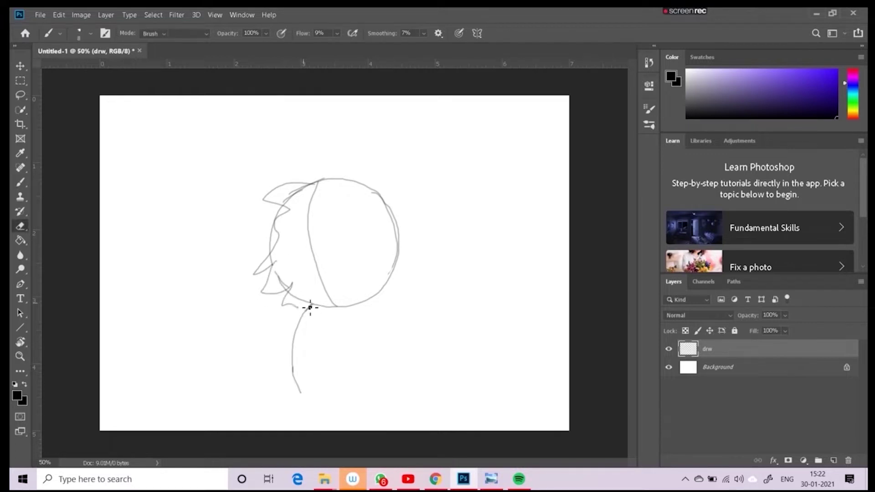
{"action": "left_click_drag", "start_coordinate": [284, 223], "coordinate": [279, 241]}
{"action": "key", "text": "b"}
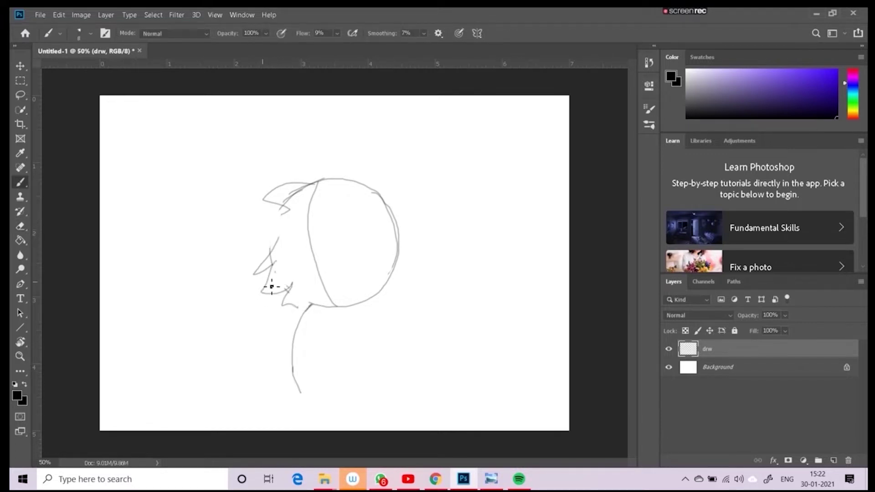
{"action": "key", "text": "e"}
{"action": "left_click_drag", "start_coordinate": [271, 284], "coordinate": [264, 275]}
{"action": "key", "text": "b"}
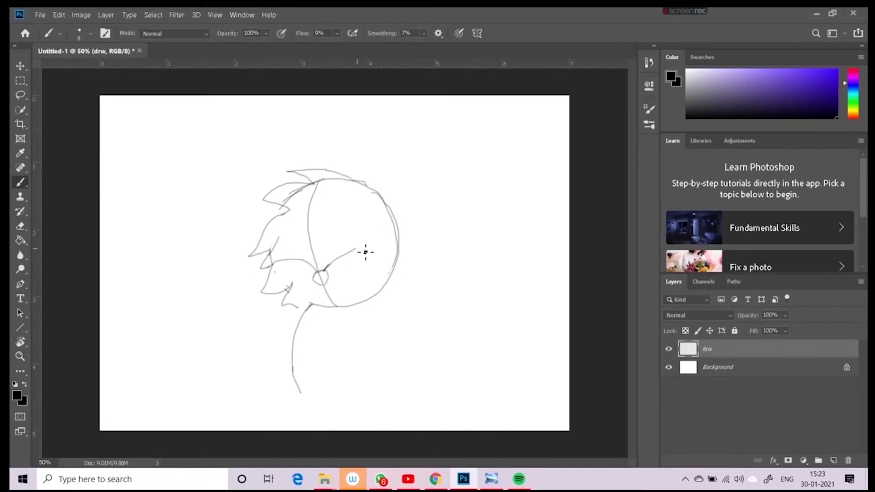
- Trim and smooth the right head outline, adding a fur hook on that side
{"action": "key", "text": "e"}
{"action": "key", "text": "b"}
{"action": "mouse_move", "coordinate": [382, 241]}
{"action": "left_mouse_down"}
{"action": "mouse_move", "coordinate": [358, 248]}
{"action": "mouse_move", "coordinate": [399, 239]}
{"action": "left_mouse_up"}
{"action": "key", "text": "e"}
{"action": "key", "text": "b"}
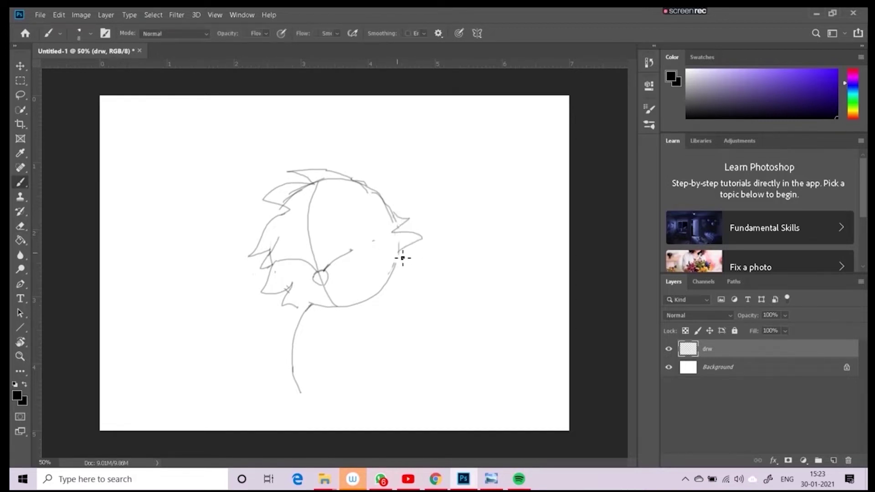
{"action": "left_click_drag", "start_coordinate": [393, 293], "coordinate": [381, 298]}
{"action": "key", "text": "e"}
{"action": "left_click_drag", "start_coordinate": [401, 265], "coordinate": [387, 289]}
{"action": "key", "text": "b"}
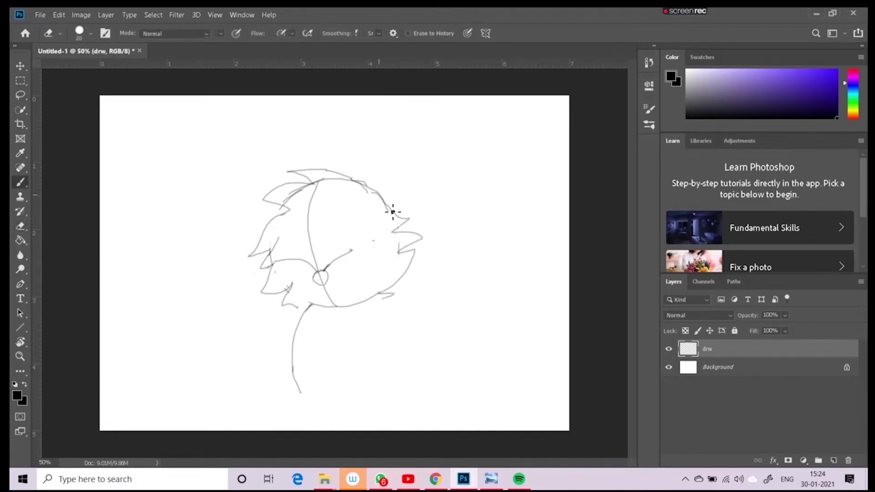
- Sketch the tall pointed right ear with fur tufts inside it
{"action": "mouse_move", "coordinate": [354, 180]}
{"action": "left_mouse_down"}
{"action": "mouse_move", "coordinate": [398, 122]}
{"action": "mouse_move", "coordinate": [392, 114]}
{"action": "mouse_move", "coordinate": [355, 172]}
{"action": "left_mouse_up"}
{"action": "key", "text": "e"}
{"action": "key", "text": "b"}
{"action": "key", "text": "e"}
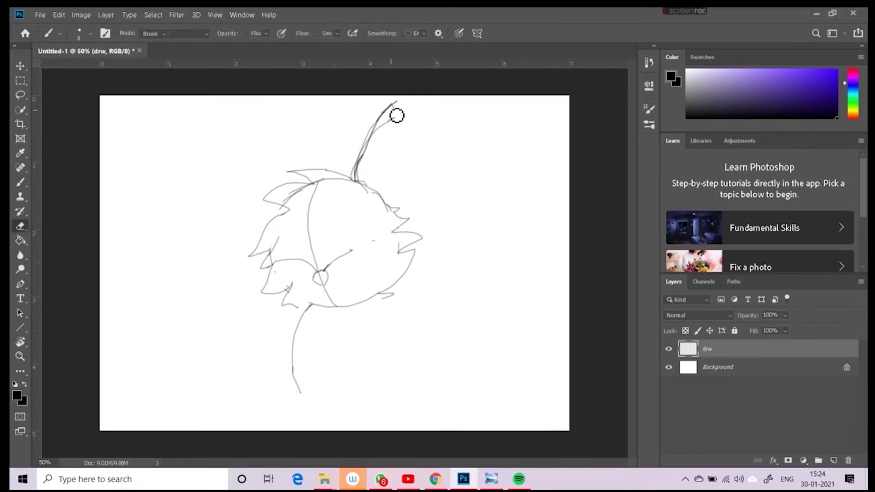
{"action": "mouse_move", "coordinate": [395, 113]}
{"action": "left_mouse_down"}
{"action": "mouse_move", "coordinate": [358, 175]}
{"action": "mouse_move", "coordinate": [379, 141]}
{"action": "left_mouse_up"}
{"action": "key", "text": "b"}
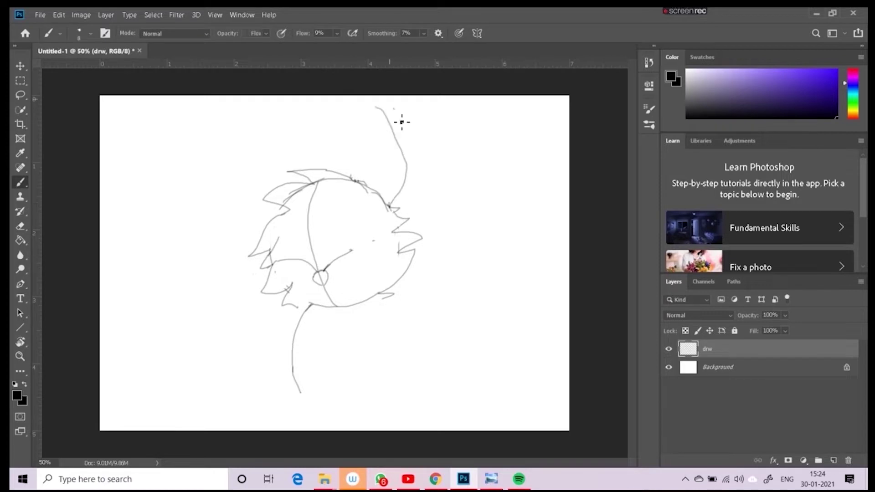
{"action": "left_click_drag", "start_coordinate": [377, 97], "coordinate": [391, 200]}
{"action": "key", "text": "e"}
{"action": "left_click_drag", "start_coordinate": [384, 110], "coordinate": [404, 141]}
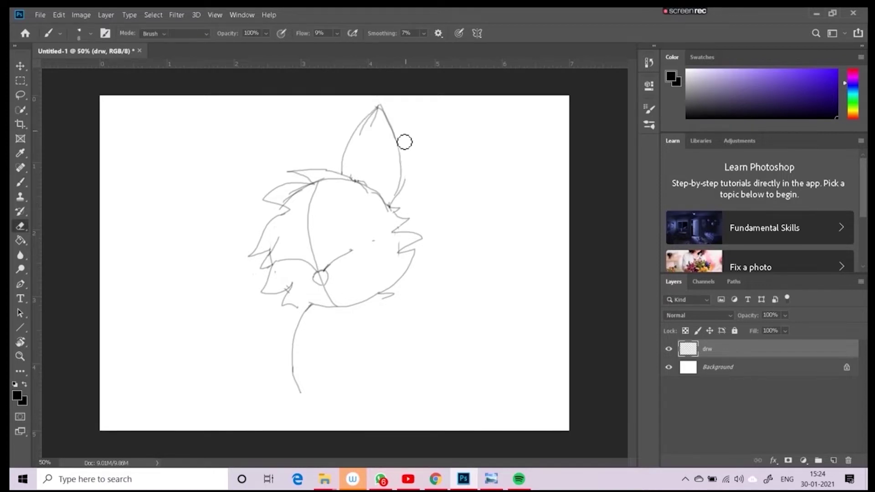
{"action": "key", "text": "b"}
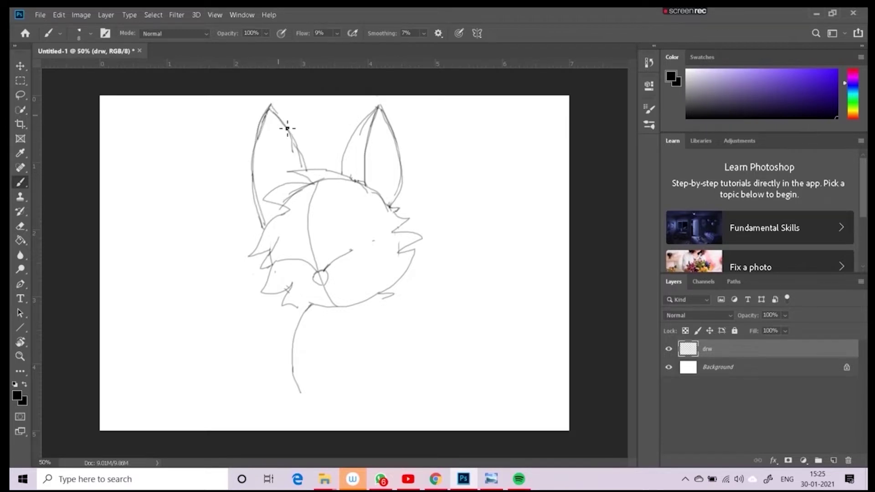
{"action": "left_click_drag", "start_coordinate": [373, 162], "coordinate": [382, 181]}
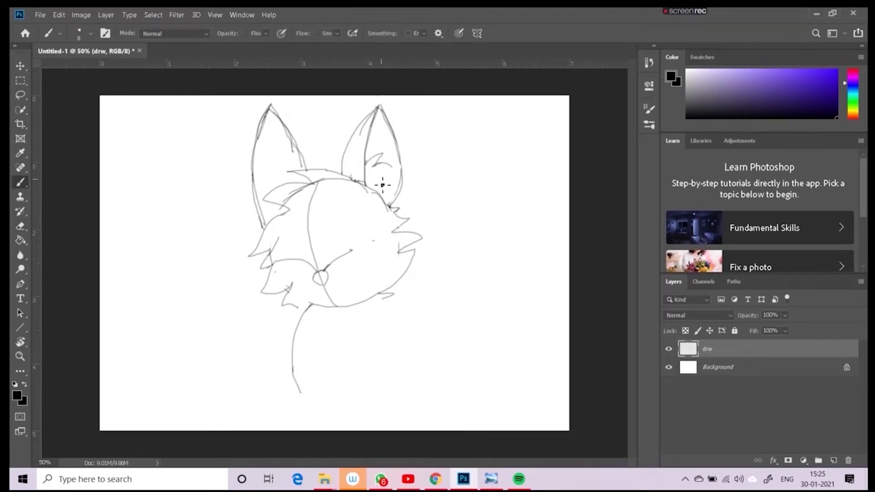
- Erase the nose cross-line and the vertical face guideline
{"action": "key", "text": "e"}
{"action": "left_click_drag", "start_coordinate": [352, 250], "coordinate": [328, 269]}
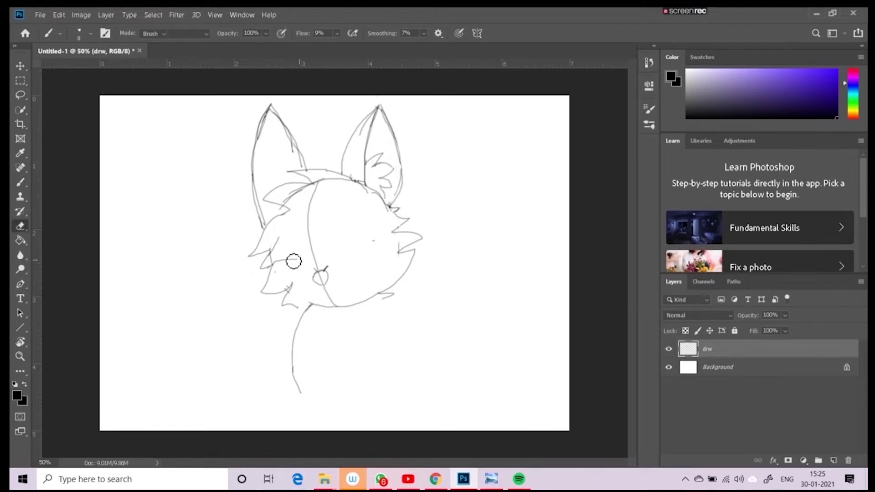
{"action": "mouse_move", "coordinate": [319, 207]}
{"action": "left_mouse_down"}
{"action": "mouse_move", "coordinate": [310, 262]}
{"action": "mouse_move", "coordinate": [294, 176]}
{"action": "left_mouse_up"}
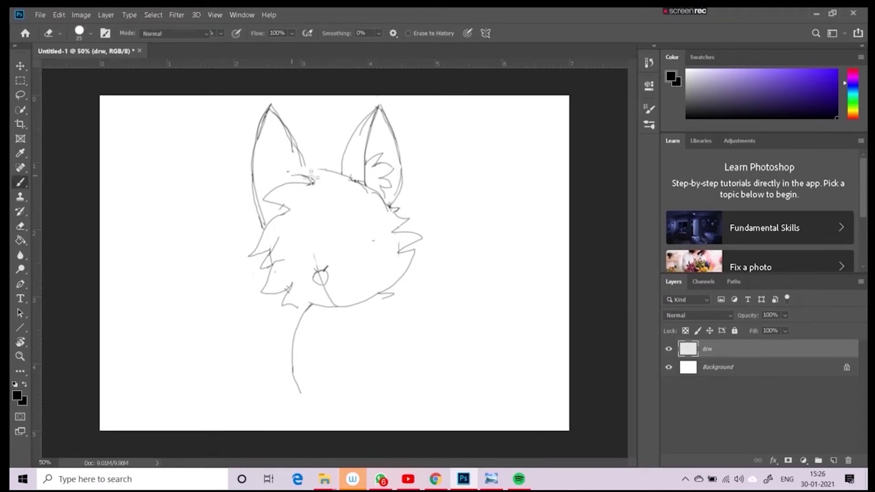
- Outline the muzzle around the nose and erase the lower part of the neck line
{"action": "key", "text": "b"}
{"action": "mouse_move", "coordinate": [327, 269]}
{"action": "left_mouse_down"}
{"action": "mouse_move", "coordinate": [394, 231]}
{"action": "mouse_move", "coordinate": [280, 262]}
{"action": "left_mouse_up"}
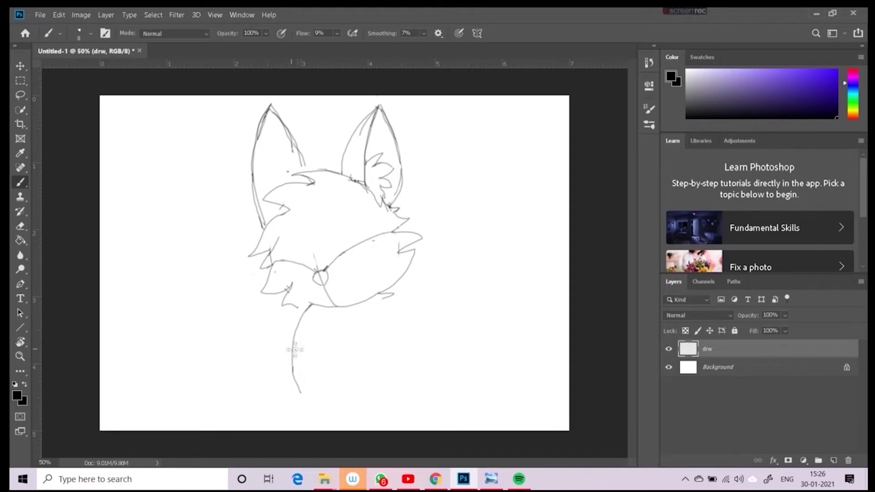
{"action": "key", "text": "e"}
{"action": "mouse_move", "coordinate": [295, 349]}
{"action": "left_mouse_down"}
{"action": "mouse_move", "coordinate": [297, 326]}
{"action": "mouse_move", "coordinate": [306, 385]}
{"action": "mouse_move", "coordinate": [321, 392]}
{"action": "left_mouse_up"}
{"action": "key", "text": "e"}
{"action": "key", "text": "b"}
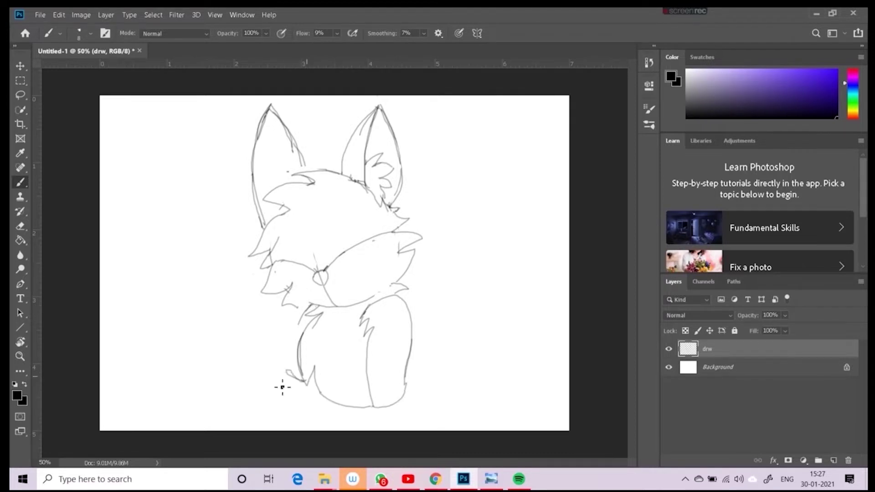
- Sketch the body and raised hand, cleaning the body's left side and the nose loop
{"action": "key", "text": "e"}
{"action": "left_click_drag", "start_coordinate": [281, 342], "coordinate": [278, 369]}
{"action": "key", "text": "b"}
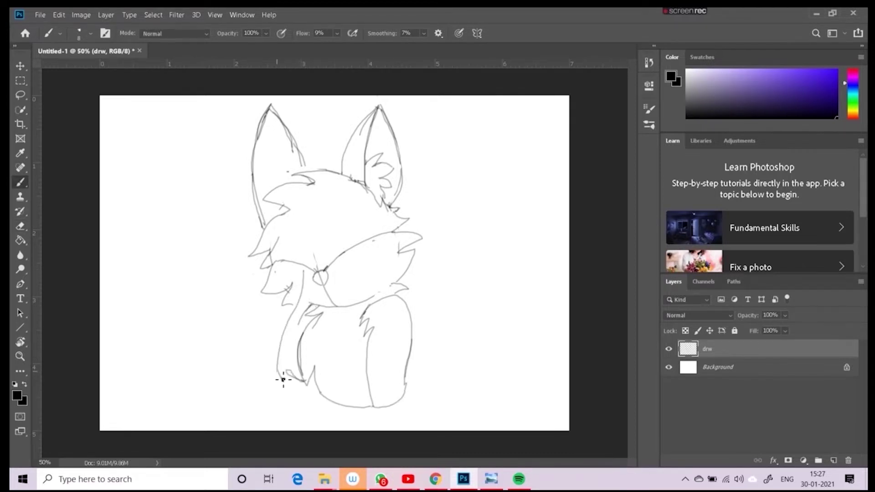
{"action": "key", "text": "e"}
{"action": "left_click_drag", "start_coordinate": [307, 266], "coordinate": [313, 270]}
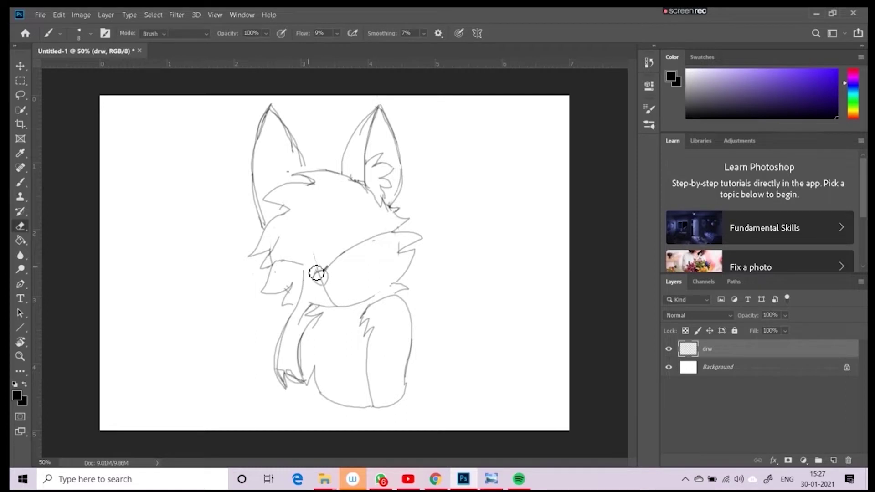
{"action": "key", "text": "b"}
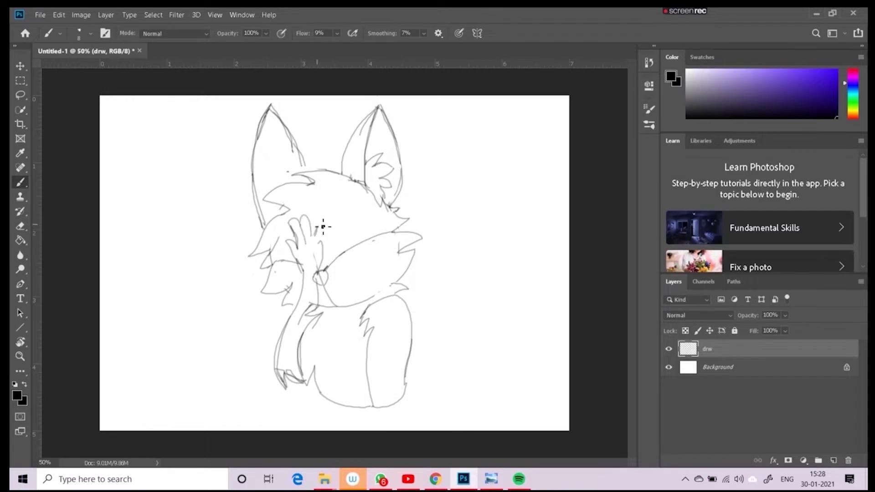
{"action": "key", "text": "e"}
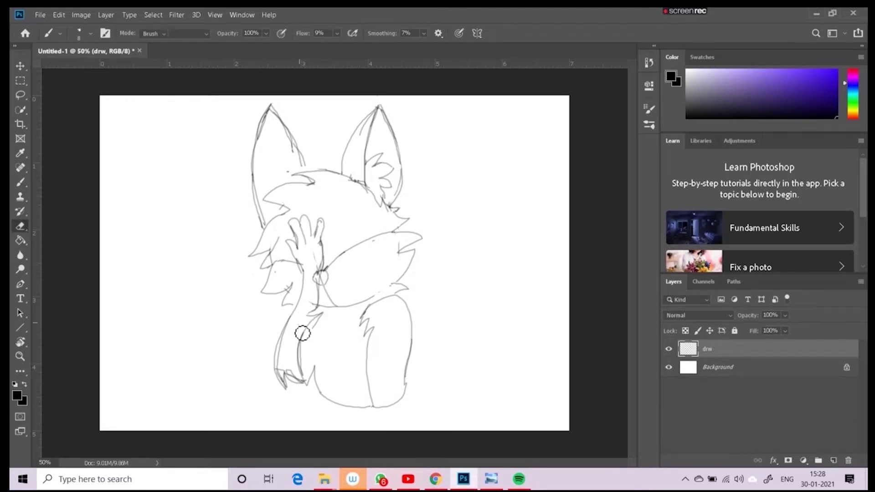
{"action": "left_click_drag", "start_coordinate": [317, 271], "coordinate": [322, 282]}
{"action": "key", "text": "b"}
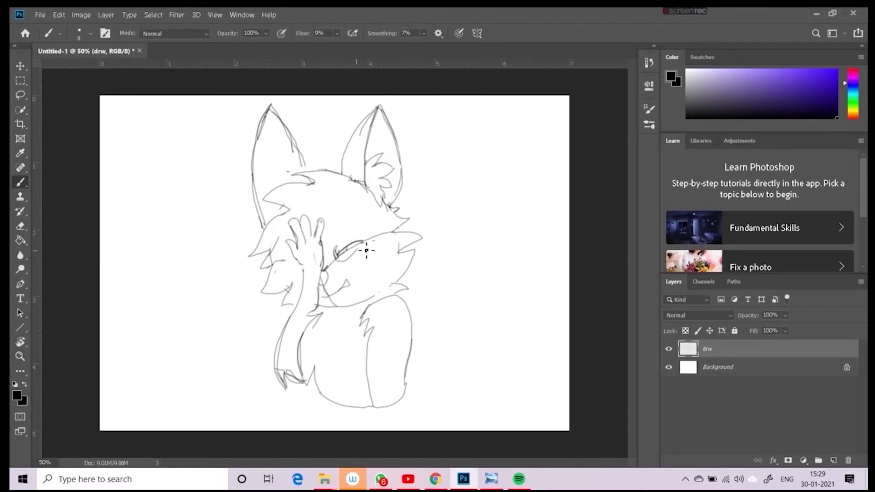
- Draw the closed eye and smile, trimming the eyelid and inner right-ear lines
{"action": "key", "text": "e"}
{"action": "key", "text": "b"}
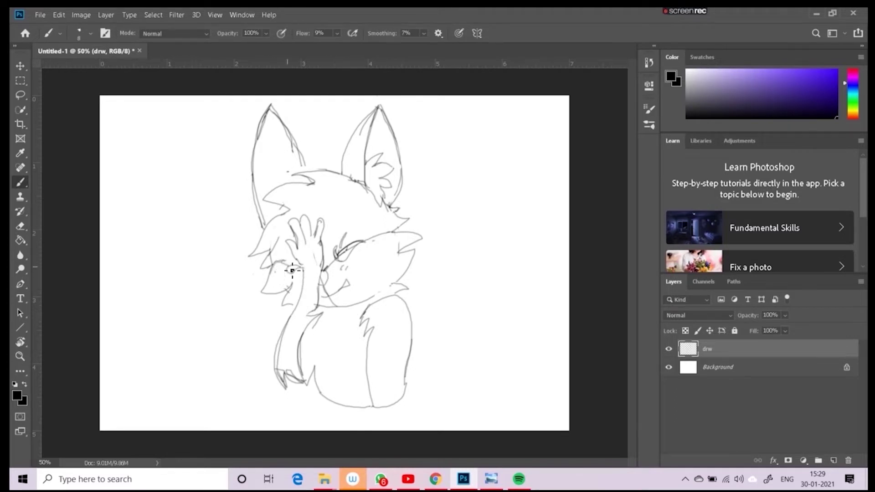
{"action": "key", "text": "e"}
{"action": "key", "text": "b"}
{"action": "key", "text": "e"}
{"action": "left_click_drag", "start_coordinate": [360, 243], "coordinate": [341, 264]}
{"action": "key", "text": "b"}
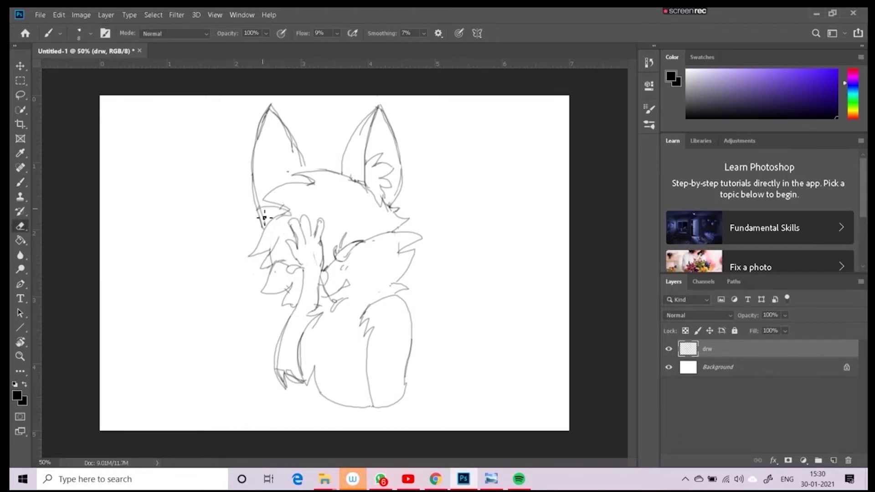
{"action": "key", "text": "e"}
{"action": "left_click_drag", "start_coordinate": [364, 121], "coordinate": [361, 146]}
{"action": "key", "text": "b"}
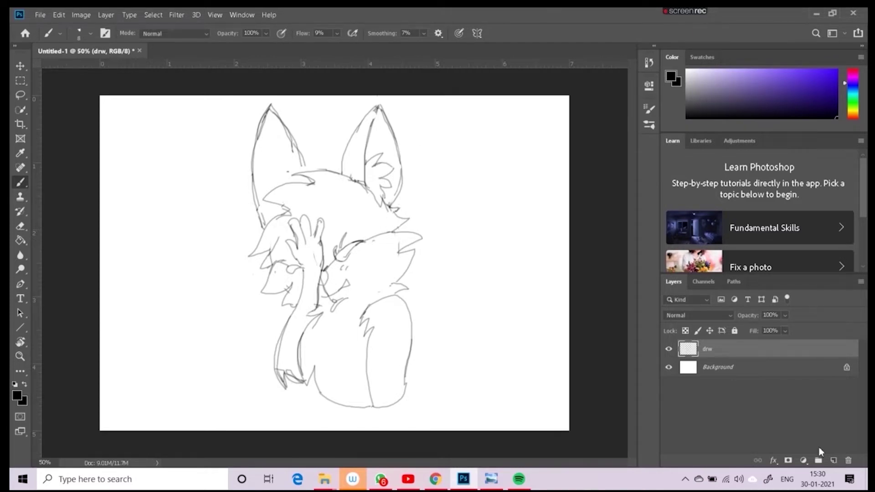
- Add a layer named 'ink' above drw, with brush smoothing 60% and flow 100%
{"action": "left_click", "coordinate": [833, 461]}
{"action": "double_click", "coordinate": [707, 348]}
{"action": "type", "text": "ink"}
{"action": "key", "text": "Return"}
{"action": "left_click", "coordinate": [424, 33]}
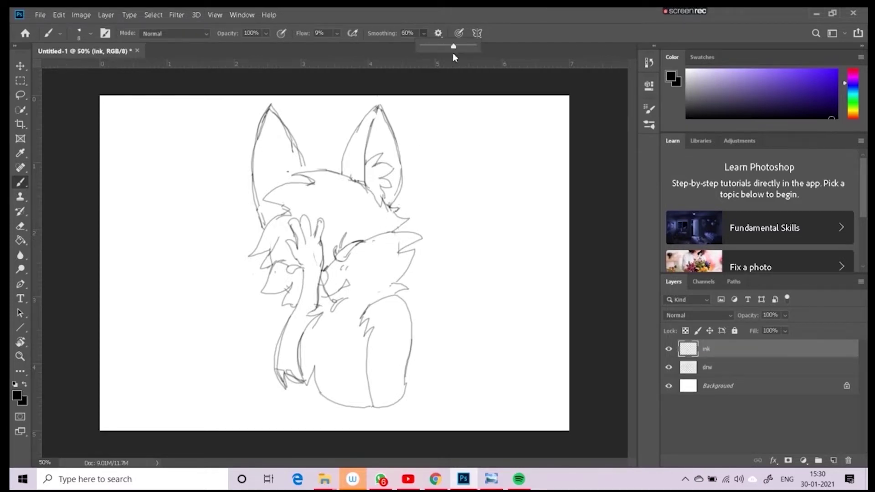
{"action": "scroll", "coordinate": [307, 201], "scroll_direction": "up", "scroll_amount": 2}
{"action": "key", "text": "shift+0"}
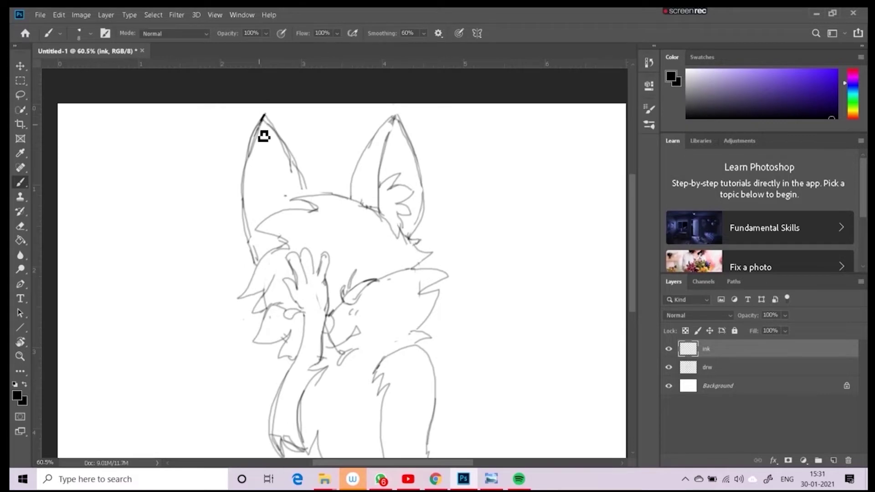
- Ink the outer and inner edges of both ears
{"action": "left_click_drag", "start_coordinate": [264, 115], "coordinate": [254, 250]}
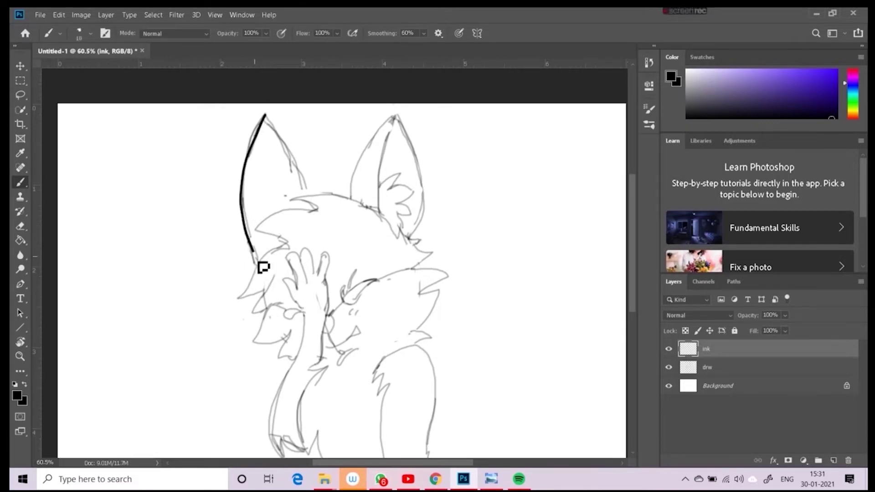
{"action": "left_click_drag", "start_coordinate": [265, 115], "coordinate": [307, 197]}
{"action": "key", "text": "e"}
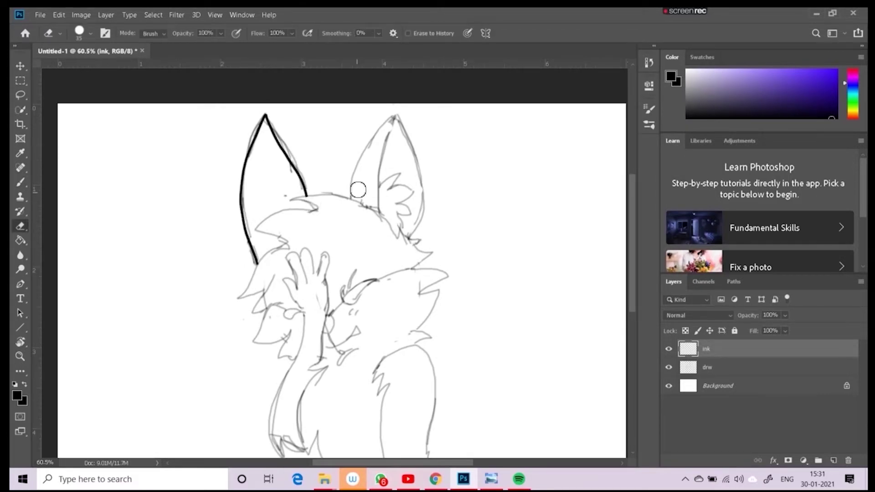
{"action": "key", "text": "b"}
{"action": "mouse_move", "coordinate": [350, 200]}
{"action": "left_mouse_down"}
{"action": "mouse_move", "coordinate": [394, 122]}
{"action": "mouse_move", "coordinate": [412, 147]}
{"action": "mouse_move", "coordinate": [410, 237]}
{"action": "left_mouse_up"}
{"action": "mouse_move", "coordinate": [393, 114]}
{"action": "left_mouse_down"}
{"action": "mouse_move", "coordinate": [378, 213]}
{"action": "mouse_move", "coordinate": [388, 180]}
{"action": "mouse_move", "coordinate": [412, 217]}
{"action": "left_mouse_up"}
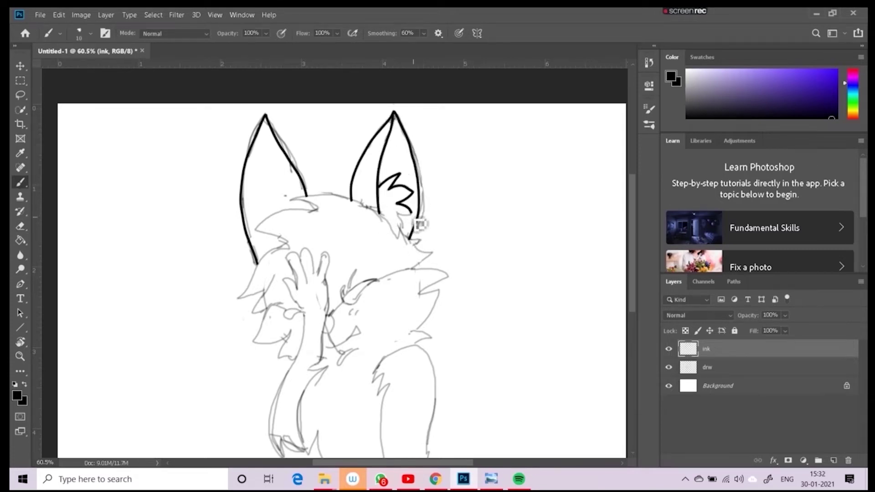
- Ink the head curves, hair tufts, zigzag fur, eyebrow, fang, mouth and blush marks
{"action": "mouse_move", "coordinate": [288, 248]}
{"action": "left_mouse_down"}
{"action": "mouse_move", "coordinate": [258, 231]}
{"action": "mouse_move", "coordinate": [360, 203]}
{"action": "mouse_move", "coordinate": [419, 243]}
{"action": "mouse_move", "coordinate": [430, 272]}
{"action": "mouse_move", "coordinate": [447, 283]}
{"action": "mouse_move", "coordinate": [441, 309]}
{"action": "mouse_move", "coordinate": [413, 324]}
{"action": "left_mouse_up"}
{"action": "left_click_drag", "start_coordinate": [289, 248], "coordinate": [248, 299]}
{"action": "mouse_move", "coordinate": [275, 273]}
{"action": "left_mouse_down"}
{"action": "mouse_move", "coordinate": [251, 313]}
{"action": "mouse_move", "coordinate": [293, 359]}
{"action": "left_mouse_up"}
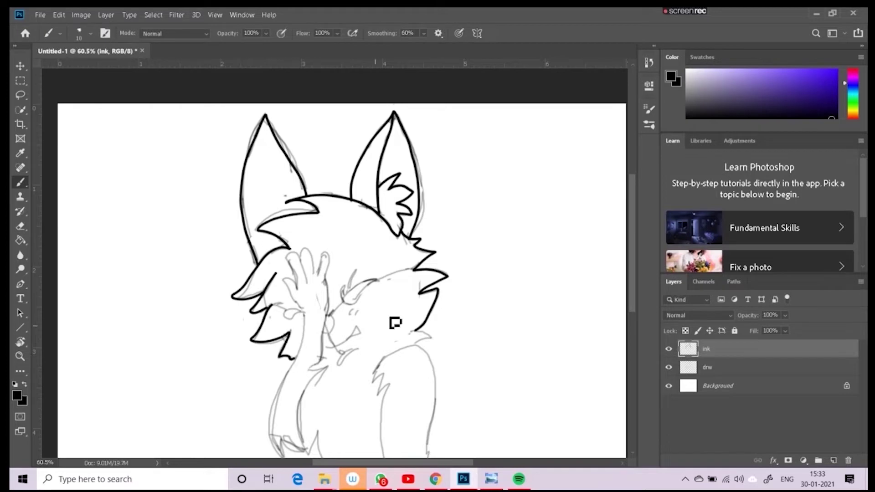
{"action": "mouse_move", "coordinate": [326, 314]}
{"action": "left_mouse_down"}
{"action": "mouse_move", "coordinate": [331, 322]}
{"action": "mouse_move", "coordinate": [301, 312]}
{"action": "mouse_move", "coordinate": [378, 279]}
{"action": "mouse_move", "coordinate": [357, 297]}
{"action": "mouse_move", "coordinate": [349, 285]}
{"action": "left_mouse_up"}
{"action": "mouse_move", "coordinate": [352, 335]}
{"action": "left_mouse_down"}
{"action": "mouse_move", "coordinate": [360, 331]}
{"action": "mouse_move", "coordinate": [326, 346]}
{"action": "left_mouse_up"}
{"action": "left_click_drag", "start_coordinate": [357, 306], "coordinate": [357, 315]}
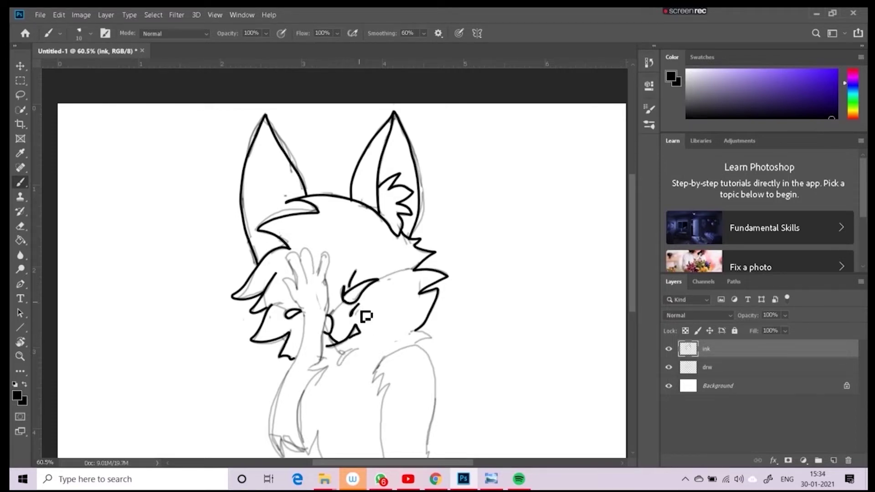
{"action": "mouse_move", "coordinate": [358, 348]}
{"action": "left_mouse_down"}
{"action": "mouse_move", "coordinate": [339, 365]}
{"action": "mouse_move", "coordinate": [309, 368]}
{"action": "mouse_move", "coordinate": [314, 379]}
{"action": "left_mouse_up"}
- Ink the arm edge, chest tuft and chest outline, then zoom out to view the whole fox
{"action": "scroll", "coordinate": [319, 383], "scroll_direction": "down", "scroll_amount": 3}
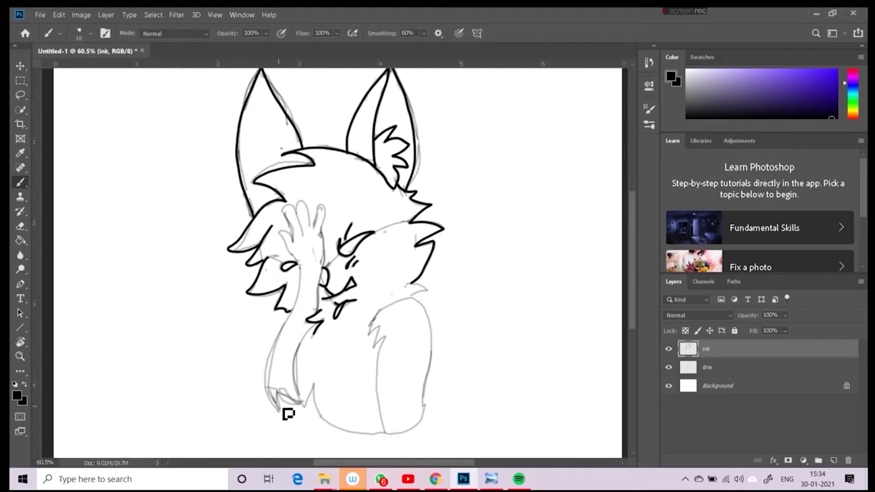
{"action": "mouse_move", "coordinate": [282, 413]}
{"action": "left_mouse_down"}
{"action": "mouse_move", "coordinate": [268, 377]}
{"action": "mouse_move", "coordinate": [301, 227]}
{"action": "mouse_move", "coordinate": [320, 228]}
{"action": "mouse_move", "coordinate": [332, 260]}
{"action": "mouse_move", "coordinate": [318, 330]}
{"action": "left_mouse_up"}
{"action": "mouse_move", "coordinate": [278, 410]}
{"action": "left_mouse_down"}
{"action": "mouse_move", "coordinate": [301, 403]}
{"action": "mouse_move", "coordinate": [301, 372]}
{"action": "mouse_move", "coordinate": [322, 361]}
{"action": "mouse_move", "coordinate": [306, 405]}
{"action": "mouse_move", "coordinate": [360, 410]}
{"action": "left_mouse_up"}
{"action": "left_click_drag", "start_coordinate": [378, 342], "coordinate": [319, 320]}
{"action": "mouse_move", "coordinate": [290, 289]}
{"action": "left_mouse_down"}
{"action": "mouse_move", "coordinate": [324, 263]}
{"action": "mouse_move", "coordinate": [344, 326]}
{"action": "mouse_move", "coordinate": [298, 386]}
{"action": "mouse_move", "coordinate": [299, 305]}
{"action": "left_mouse_up"}
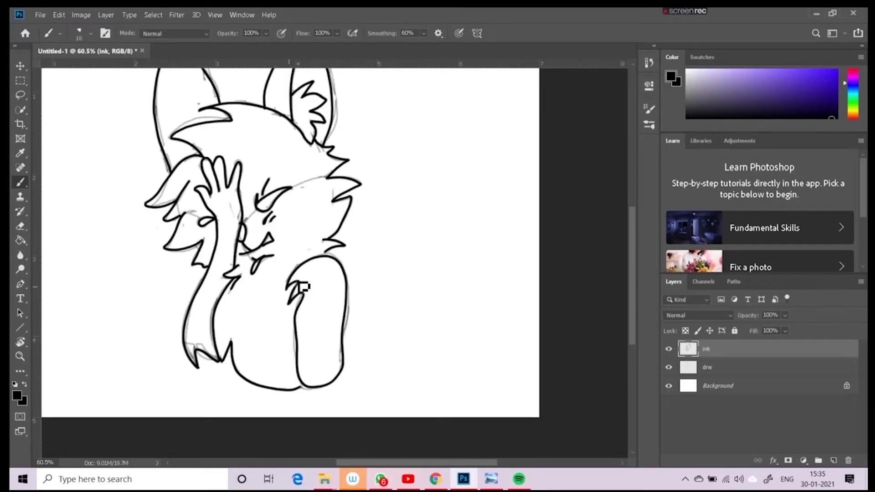
{"action": "scroll", "coordinate": [308, 305], "scroll_direction": "down", "scroll_amount": 3}
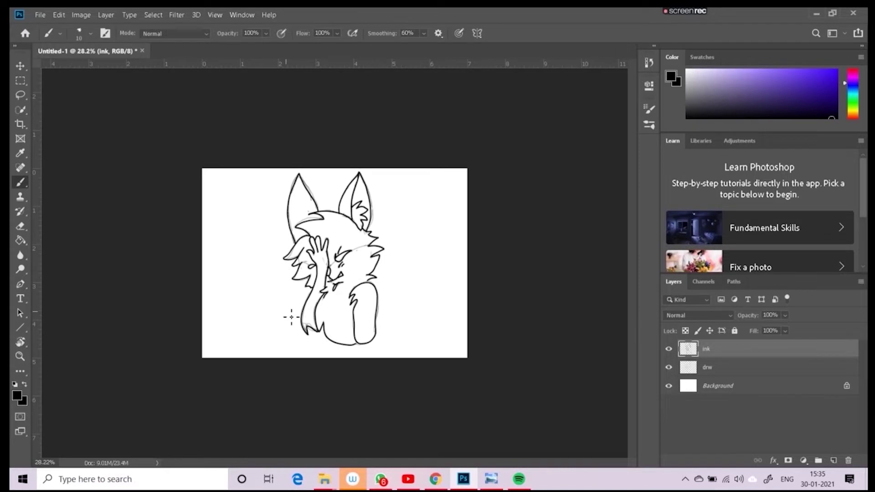
- Add a new layer just above Background and Paint Bucket fill it with orange
{"action": "left_click", "coordinate": [727, 387]}
{"action": "left_click", "coordinate": [833, 460]}
{"action": "left_click", "coordinate": [853, 114]}
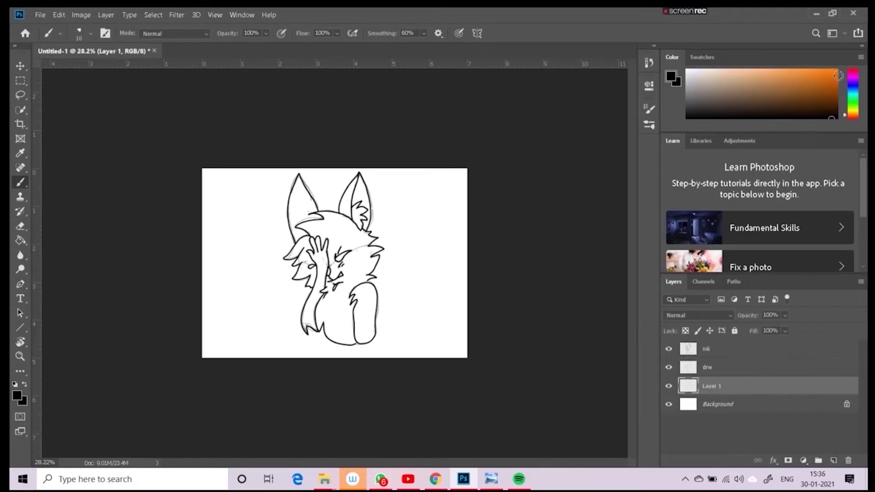
{"action": "left_click", "coordinate": [835, 73]}
{"action": "key", "text": "g"}
{"action": "left_click", "coordinate": [465, 216]}
- Set the layer's opacity to 55% and refill it with cyan
{"action": "left_click_drag", "start_coordinate": [784, 315], "coordinate": [775, 330]}
{"action": "left_click", "coordinate": [852, 93]}
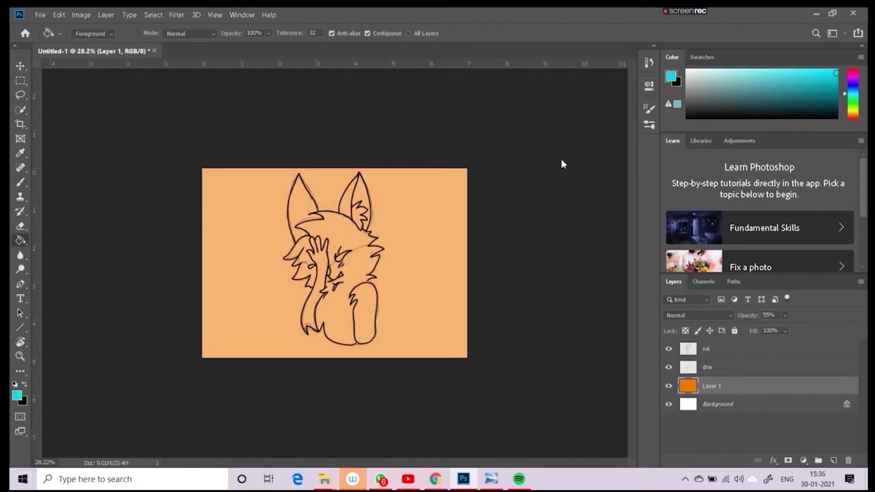
{"action": "left_click", "coordinate": [442, 201]}
{"action": "scroll", "coordinate": [324, 269], "scroll_direction": "up", "scroll_amount": 2}
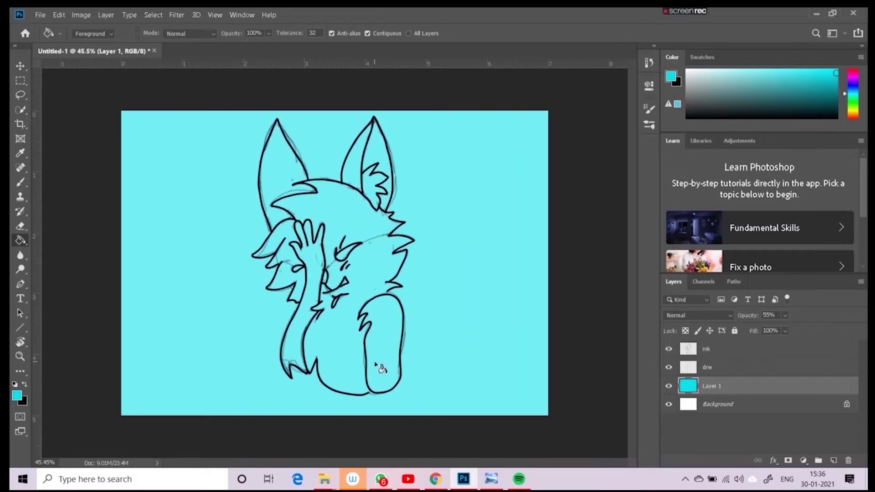
{"action": "key", "text": "p"}
{"action": "scroll", "coordinate": [319, 274], "scroll_direction": "up", "scroll_amount": 2}
{"action": "scroll", "coordinate": [319, 274], "scroll_direction": "up", "scroll_amount": 2}
{"action": "scroll", "coordinate": [319, 274], "scroll_direction": "up", "scroll_amount": 1}
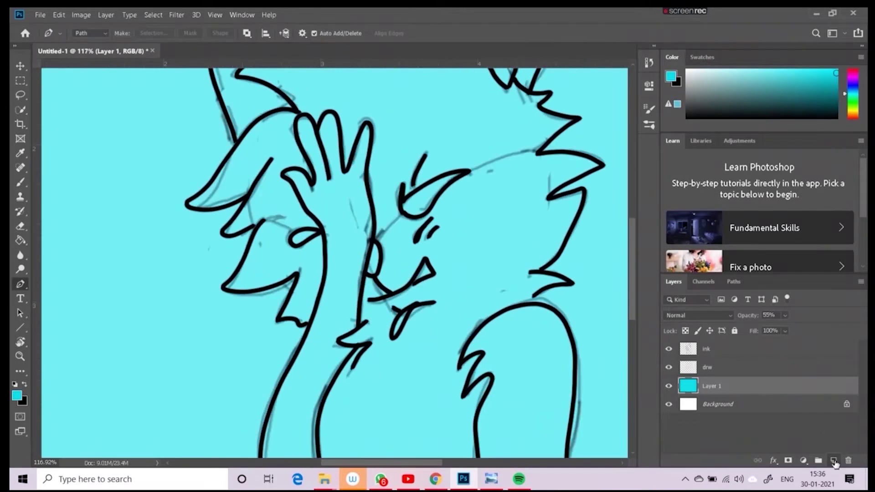
- Add a layer named 'coloer' and start a pen path along the hair edge
{"action": "left_click", "coordinate": [833, 460]}
{"action": "key", "text": "Return"}
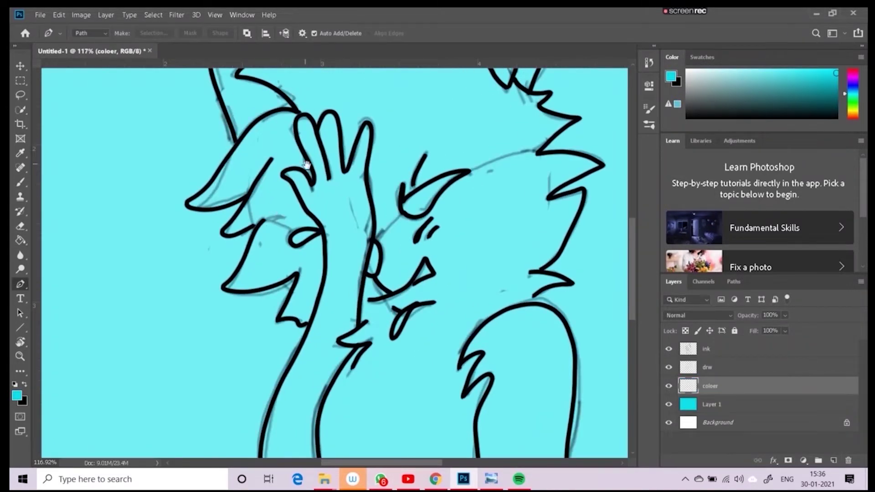
{"action": "left_click_drag", "start_coordinate": [306, 164], "coordinate": [318, 283]}
{"action": "left_click", "coordinate": [311, 233]}
{"action": "left_click_drag", "start_coordinate": [250, 196], "coordinate": [189, 191]}
{"action": "left_click", "coordinate": [249, 196], "text": "alt"}
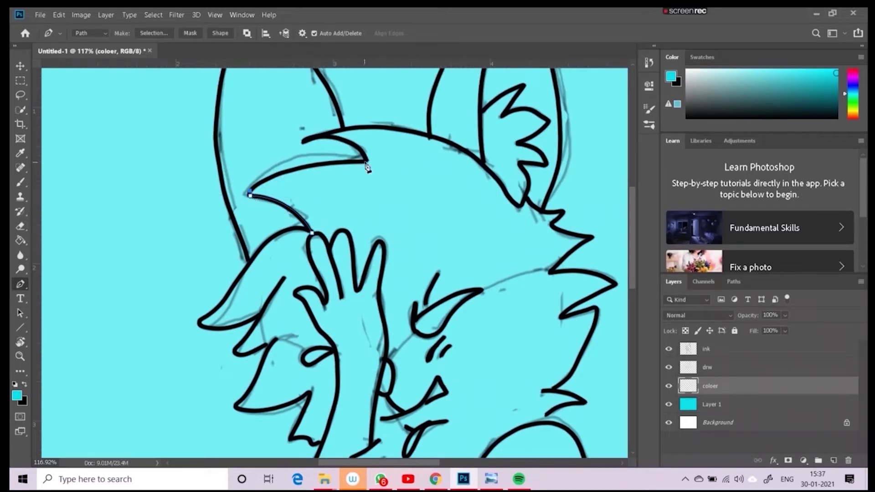
- Continue the path over the top of the head and along the fur spikes
{"action": "left_click_drag", "start_coordinate": [366, 161], "coordinate": [449, 163]}
{"action": "left_click", "coordinate": [328, 136]}
{"action": "left_click", "coordinate": [429, 136]}
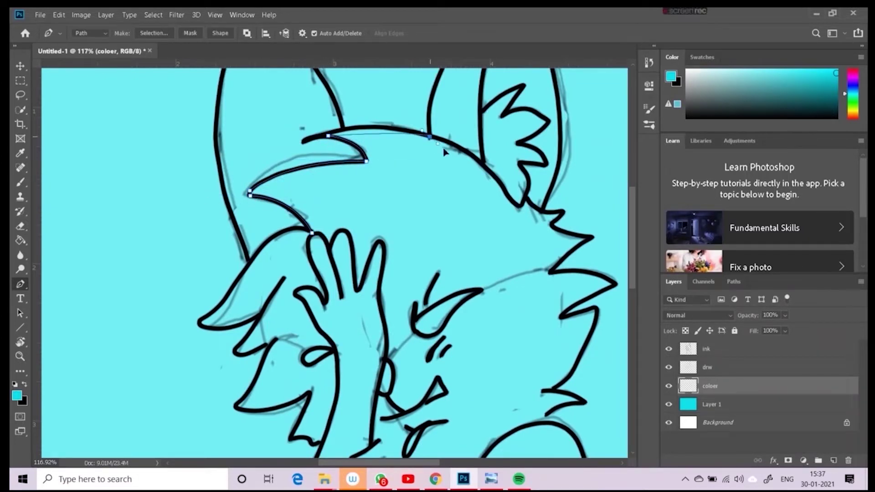
{"action": "mouse_move", "coordinate": [503, 187]}
{"action": "left_mouse_down"}
{"action": "mouse_move", "coordinate": [538, 230]}
{"action": "mouse_move", "coordinate": [539, 192]}
{"action": "mouse_move", "coordinate": [602, 219]}
{"action": "left_mouse_up"}
{"action": "left_click", "coordinate": [518, 206]}
{"action": "left_click", "coordinate": [539, 191]}
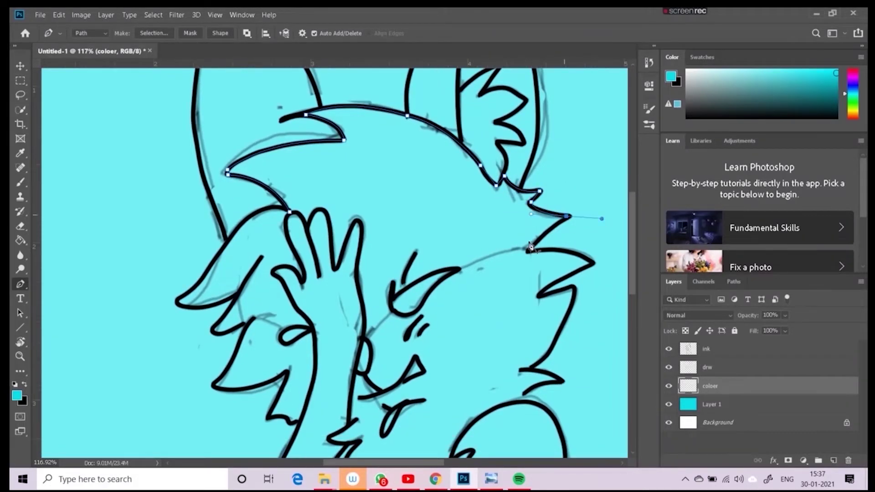
- Run the path down the cheek to the hand, close it and convert it into a selection
{"action": "left_click_drag", "start_coordinate": [460, 268], "coordinate": [426, 289]}
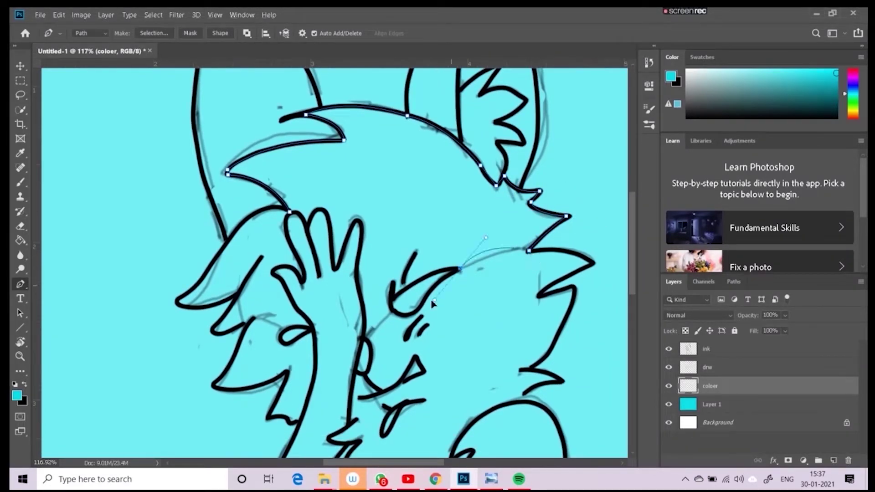
{"action": "left_click", "coordinate": [367, 339]}
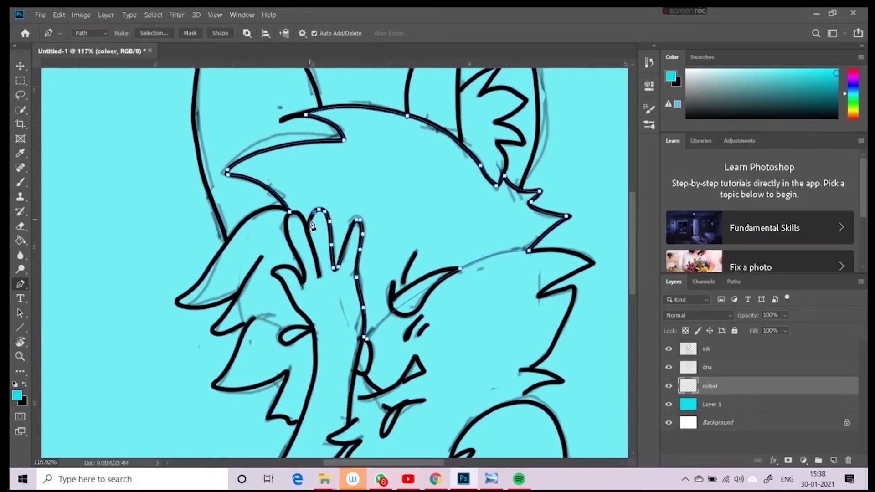
{"action": "left_click", "coordinate": [296, 217]}
{"action": "key", "text": "ctrl+Return"}
- Pick an orange shade and bucket-fill the head fur selection with it
{"action": "left_click_drag", "start_coordinate": [852, 93], "coordinate": [853, 114]}
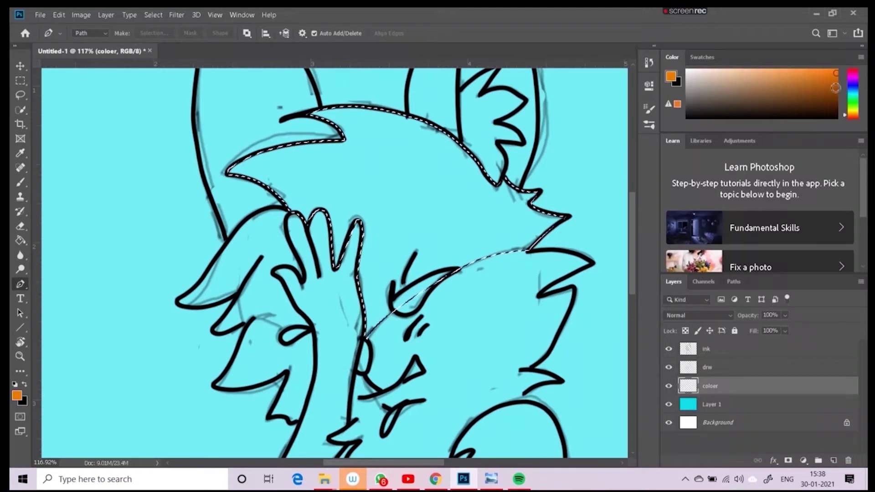
{"action": "left_click_drag", "start_coordinate": [837, 72], "coordinate": [837, 72]}
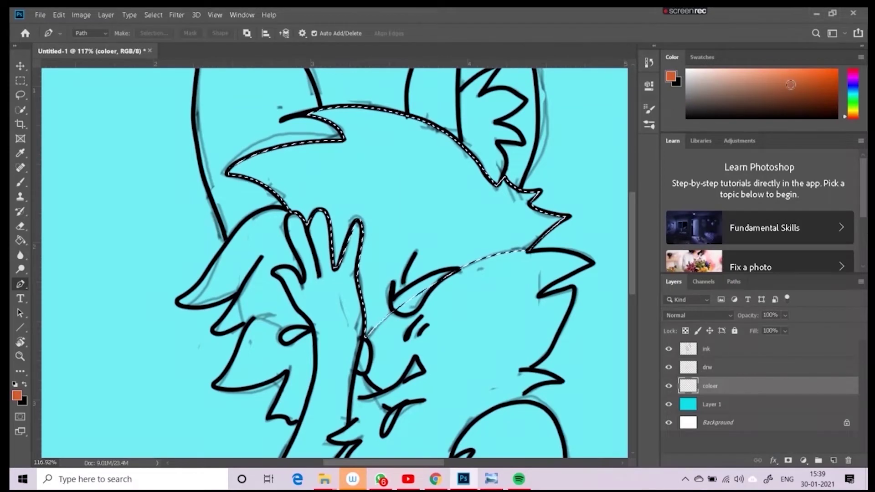
{"action": "key", "text": "g"}
{"action": "left_click", "coordinate": [405, 234]}
- Pen-trace a closed curved path around the fox's left ear
{"action": "key", "text": "p"}
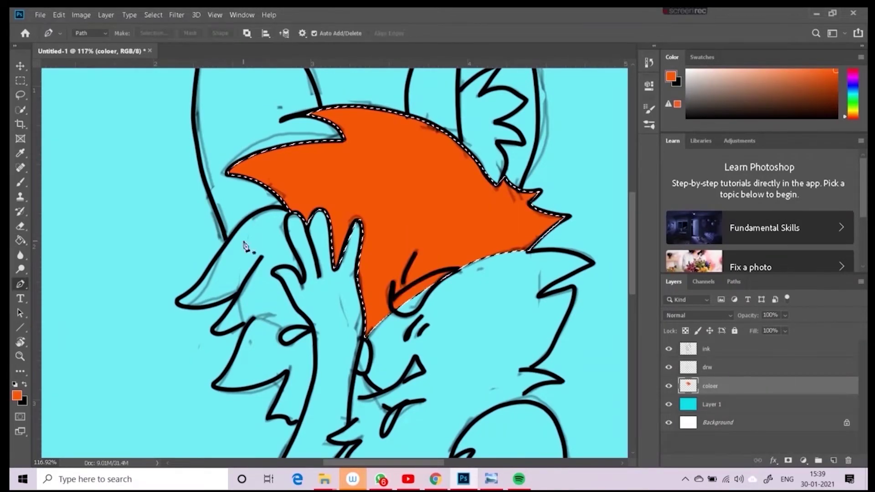
{"action": "left_click", "coordinate": [312, 331]}
{"action": "left_click_drag", "start_coordinate": [255, 319], "coordinate": [236, 328]}
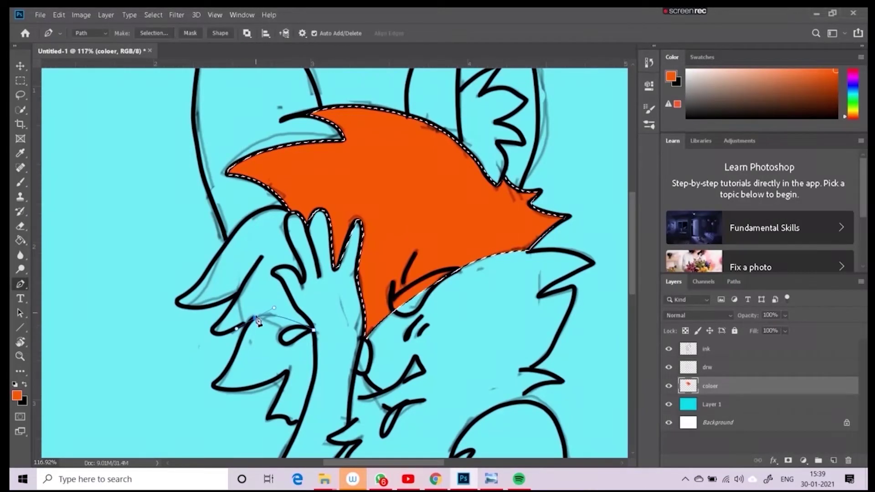
{"action": "left_click", "coordinate": [179, 303]}
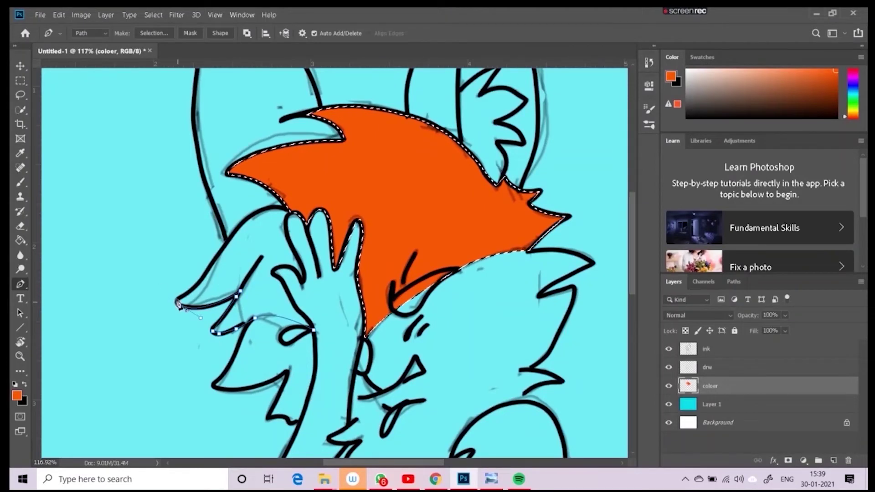
{"action": "left_click_drag", "start_coordinate": [229, 238], "coordinate": [251, 204]}
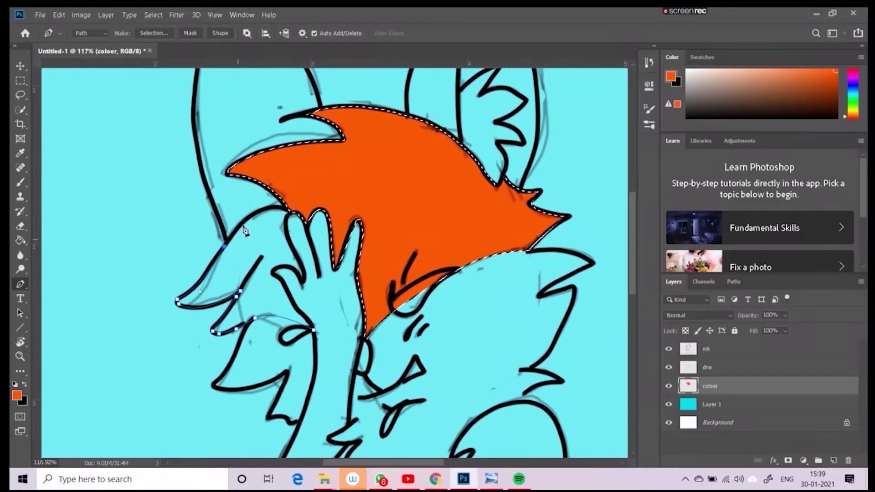
{"action": "left_click", "coordinate": [288, 213]}
{"action": "left_click", "coordinate": [289, 240]}
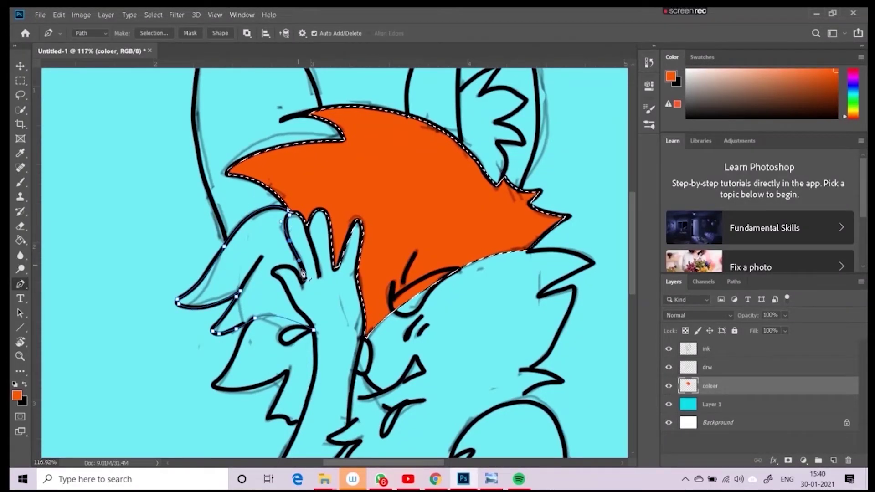
{"action": "left_click", "coordinate": [304, 279]}
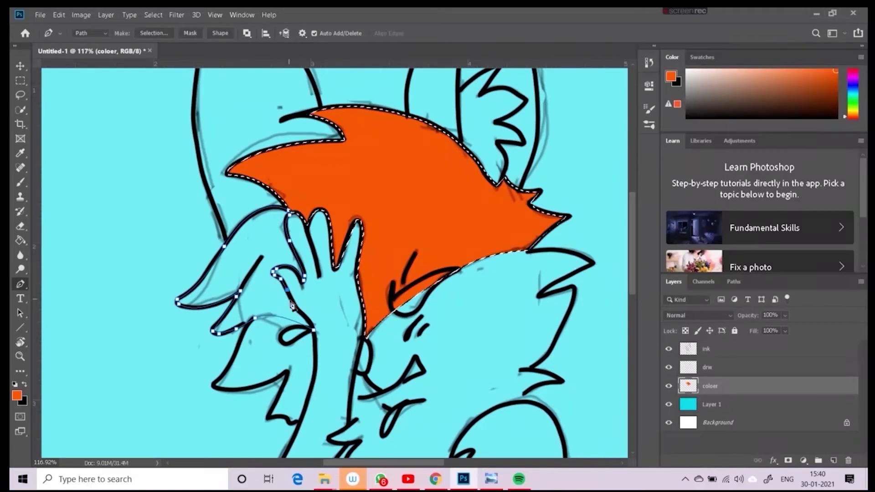
{"action": "left_click", "coordinate": [275, 273]}
- Turn the ear path into a selection, fill it orange, then deselect
{"action": "key", "text": "ctrl+Return"}
{"action": "key", "text": "g"}
{"action": "key", "text": "l"}
{"action": "right_click", "coordinate": [292, 244]}
{"action": "left_click", "coordinate": [303, 257]}
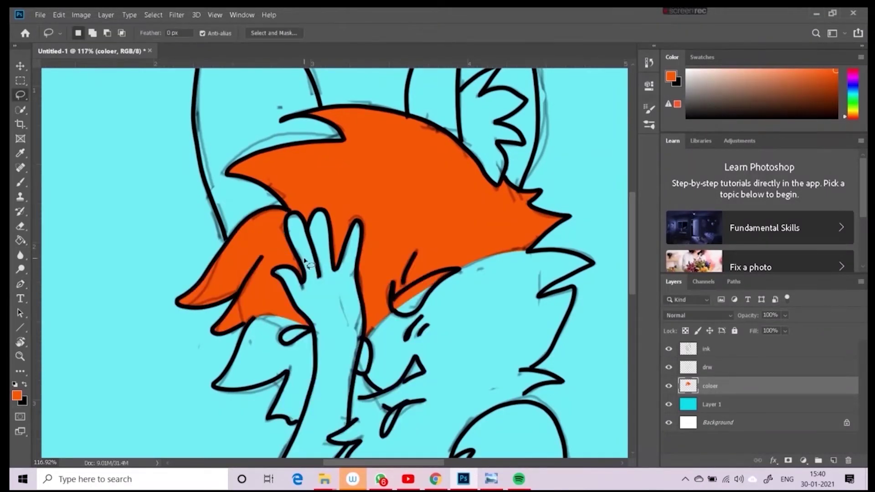
- Pen-trace a closed path around the right ear's inner tuft and outer edge
{"action": "left_click_drag", "start_coordinate": [366, 204], "coordinate": [257, 337]}
{"action": "key", "text": "p"}
{"action": "left_click_drag", "start_coordinate": [384, 78], "coordinate": [358, 186]}
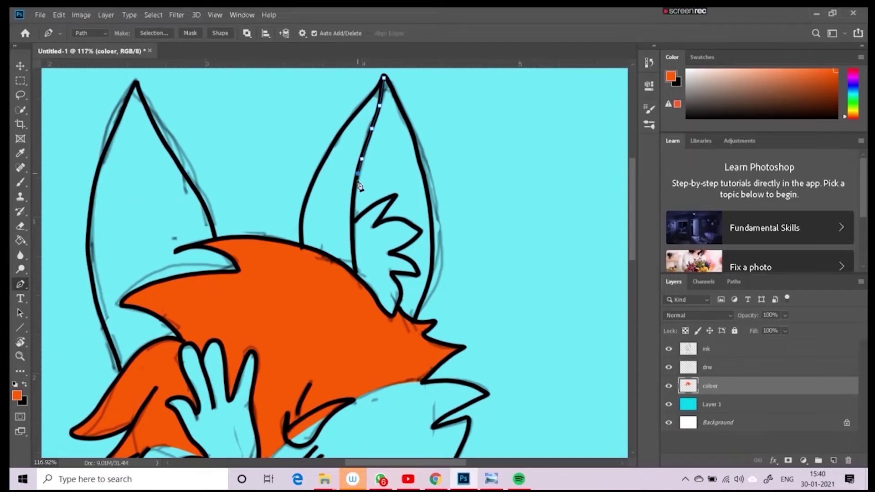
{"action": "left_click", "coordinate": [378, 223]}
{"action": "left_click_drag", "start_coordinate": [401, 220], "coordinate": [409, 226]}
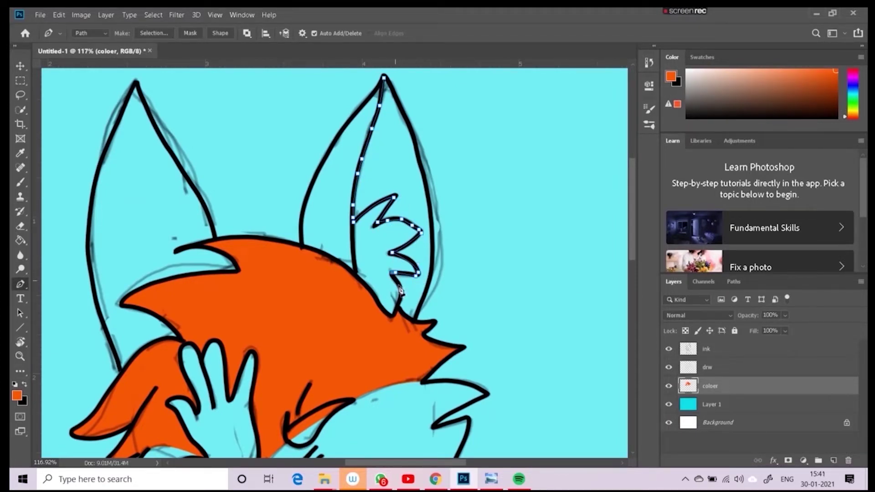
{"action": "left_click", "coordinate": [424, 297]}
{"action": "left_click_drag", "start_coordinate": [430, 216], "coordinate": [422, 188]}
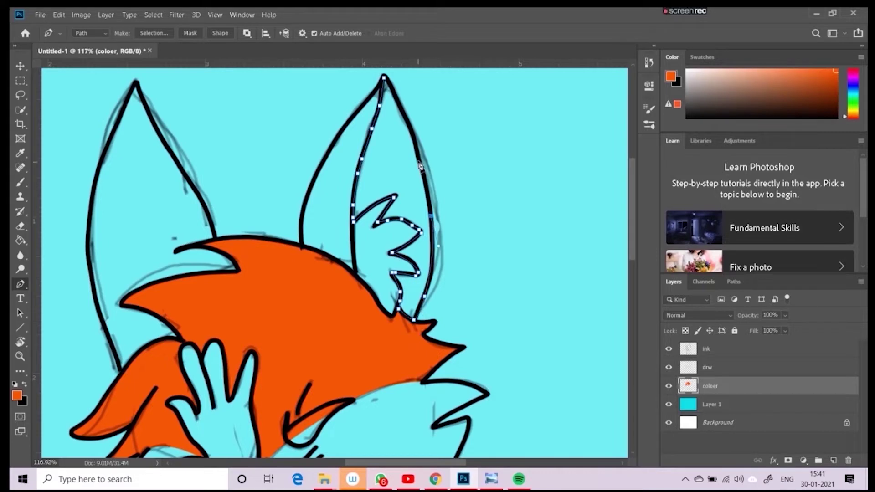
{"action": "left_click", "coordinate": [385, 79]}
- Begin a path over the top of the rounded arm, undoing a misplaced curve
{"action": "scroll", "coordinate": [357, 205], "scroll_direction": "down", "scroll_amount": 4}
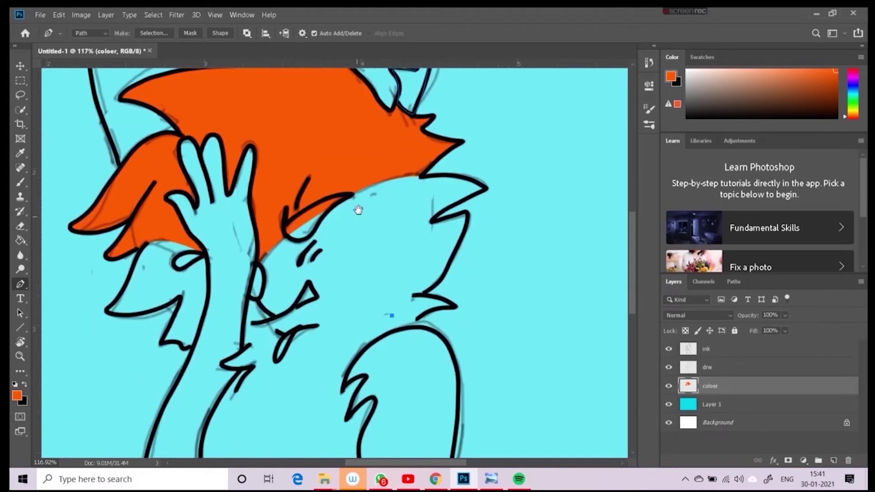
{"action": "scroll", "coordinate": [377, 228], "scroll_direction": "down", "scroll_amount": 5}
{"action": "scroll", "coordinate": [377, 229], "scroll_direction": "down", "scroll_amount": 1}
{"action": "left_click", "coordinate": [314, 153]}
{"action": "left_click_drag", "start_coordinate": [418, 113], "coordinate": [527, 224]}
{"action": "scroll", "coordinate": [450, 146], "scroll_direction": "up", "scroll_amount": 1}
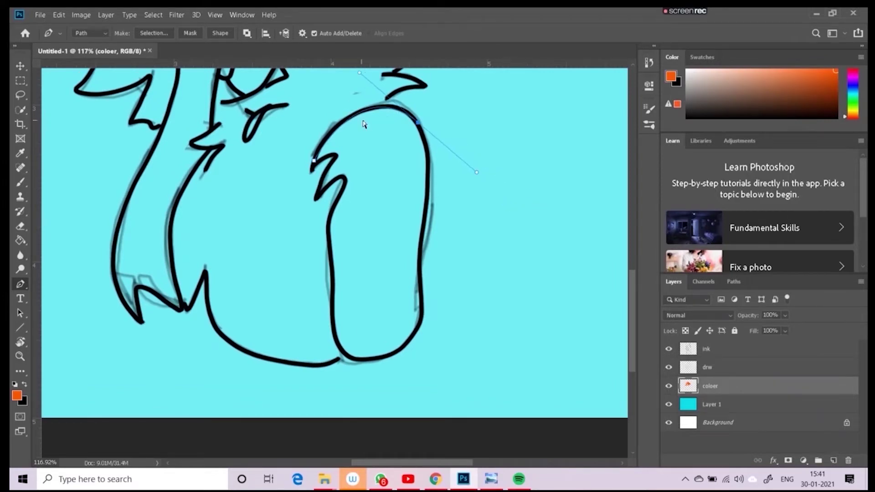
{"action": "key", "text": "ctrl+z"}
- Redraw the arm's top curve and add anchors down its right and left contours
{"action": "left_click_drag", "start_coordinate": [351, 116], "coordinate": [376, 108]}
{"action": "left_click", "coordinate": [422, 132]}
{"action": "left_click_drag", "start_coordinate": [427, 175], "coordinate": [430, 189]}
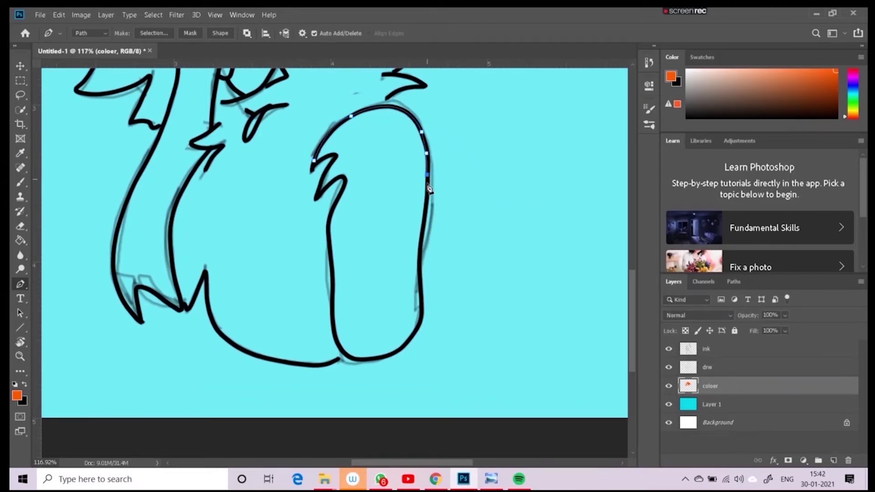
{"action": "left_click", "coordinate": [334, 283]}
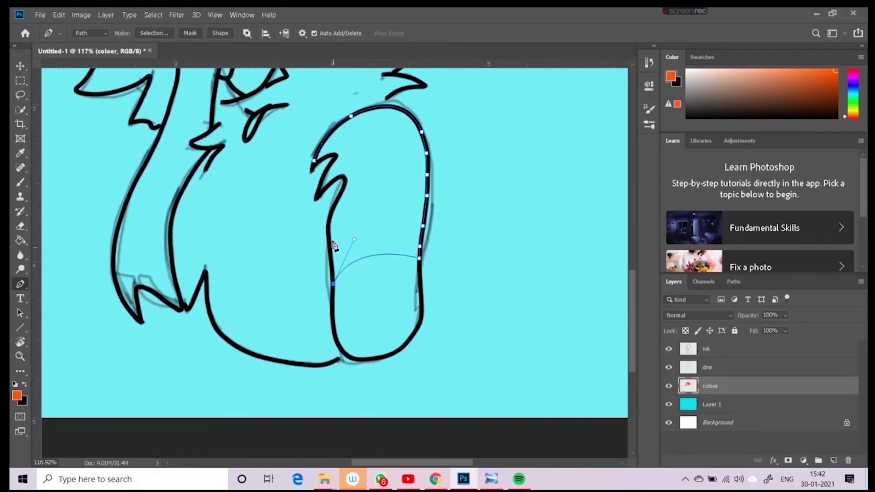
{"action": "left_click", "coordinate": [328, 224]}
{"action": "left_click", "coordinate": [344, 177]}
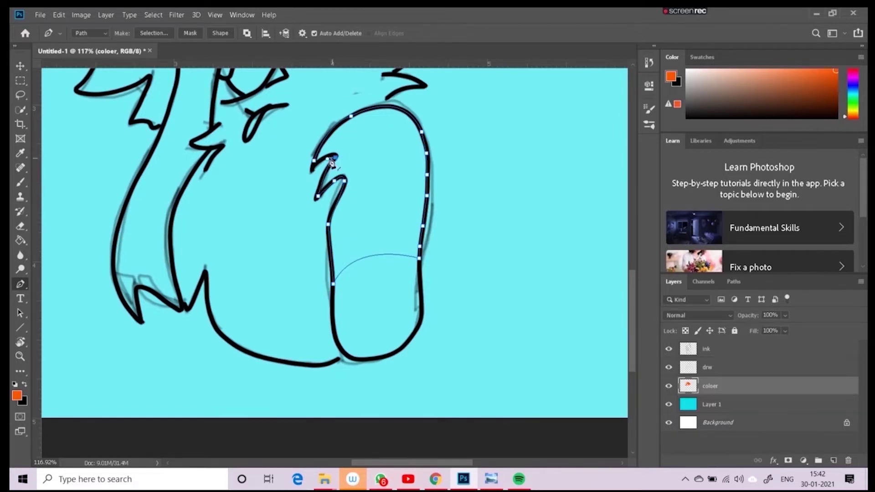
- Outline the fox's left leg edge with curved anchors down to its tip and back up
{"action": "left_click_drag", "start_coordinate": [257, 176], "coordinate": [385, 181]}
{"action": "left_click", "coordinate": [338, 155]}
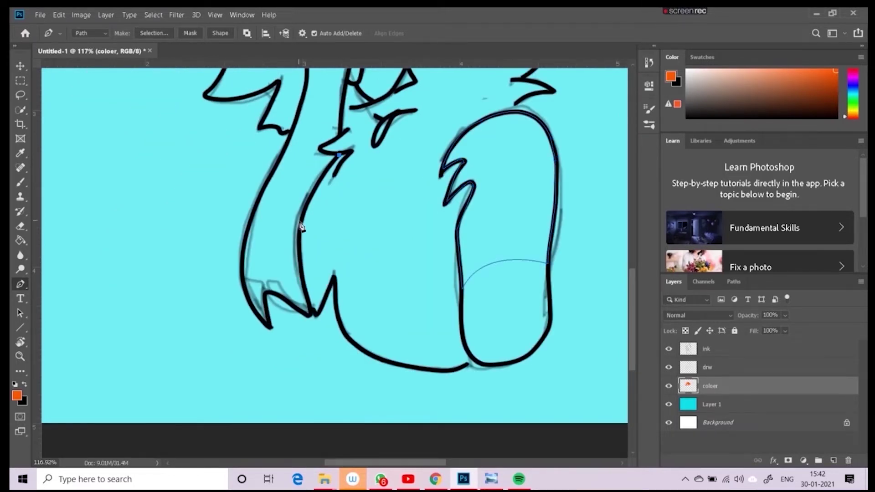
{"action": "left_click", "coordinate": [300, 224]}
{"action": "left_click_drag", "start_coordinate": [310, 308], "coordinate": [322, 328]}
{"action": "left_click", "coordinate": [273, 292]}
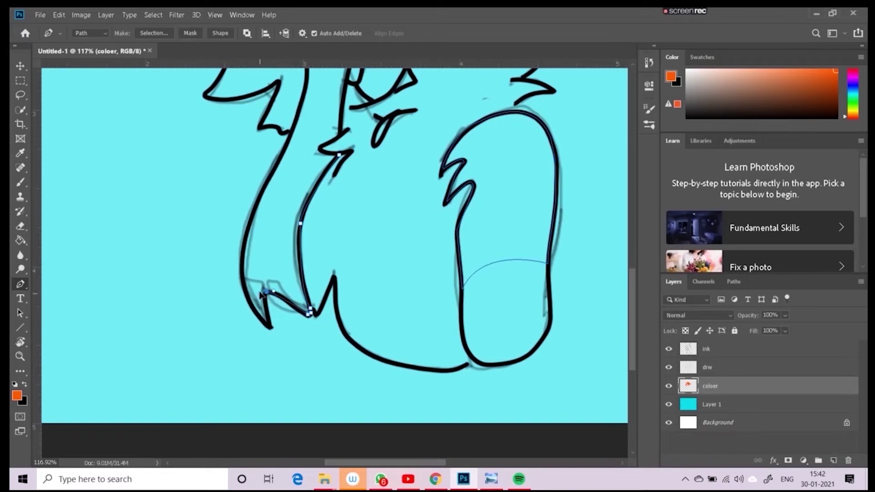
{"action": "left_click", "coordinate": [244, 289]}
{"action": "left_click_drag", "start_coordinate": [247, 229], "coordinate": [256, 217]}
{"action": "left_click_drag", "start_coordinate": [291, 134], "coordinate": [305, 112]}
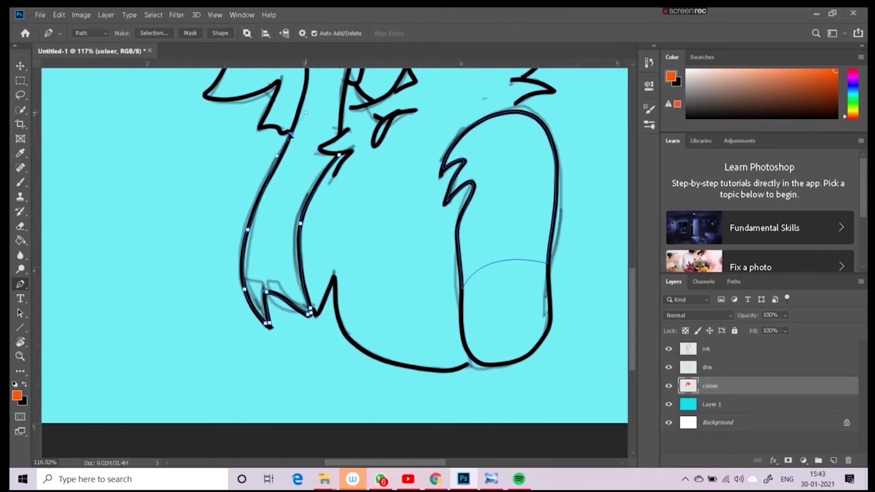
- Close the leg outline, fill the leg patches and inner right ear orange, then deselect
{"action": "left_click", "coordinate": [338, 154]}
{"action": "key", "text": "ctrl+Return"}
{"action": "key", "text": "g"}
{"action": "left_click", "coordinate": [493, 195]}
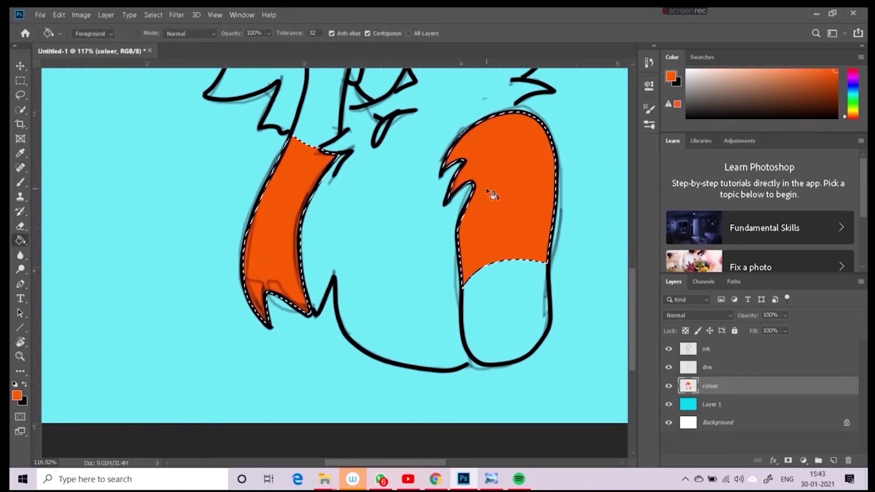
{"action": "scroll", "coordinate": [377, 271], "scroll_direction": "down", "scroll_amount": 5}
{"action": "key", "text": "alt+BackSpace"}
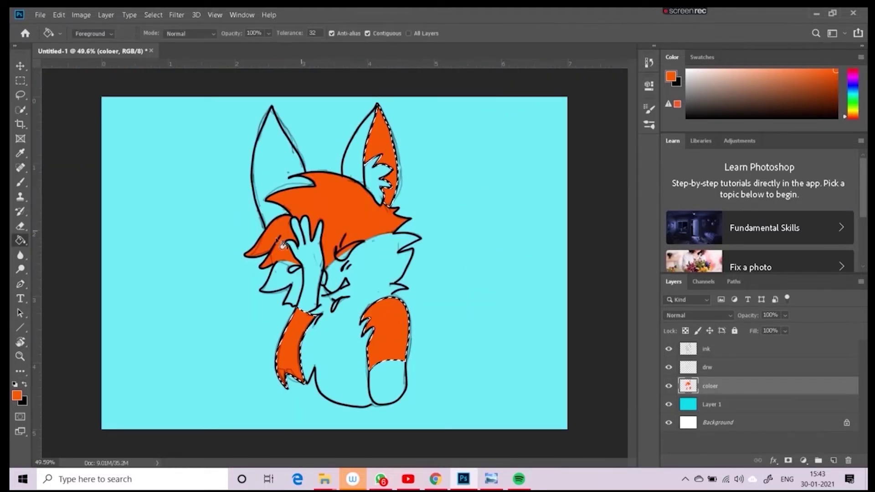
{"action": "key", "text": "ctrl+d"}
- Start a new pen outline around the fox's foot tip
{"action": "key", "text": "l"}
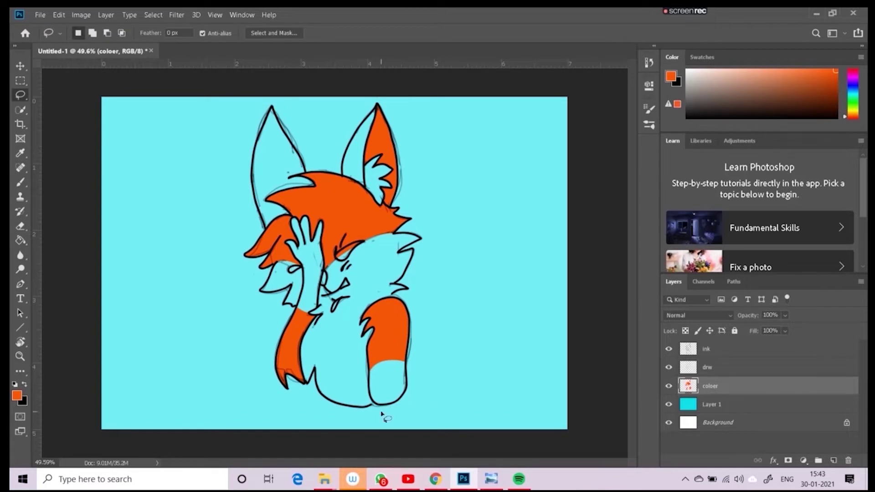
{"action": "key", "text": "e"}
{"action": "key", "text": "p"}
{"action": "scroll", "coordinate": [357, 280], "scroll_direction": "up", "scroll_amount": 5}
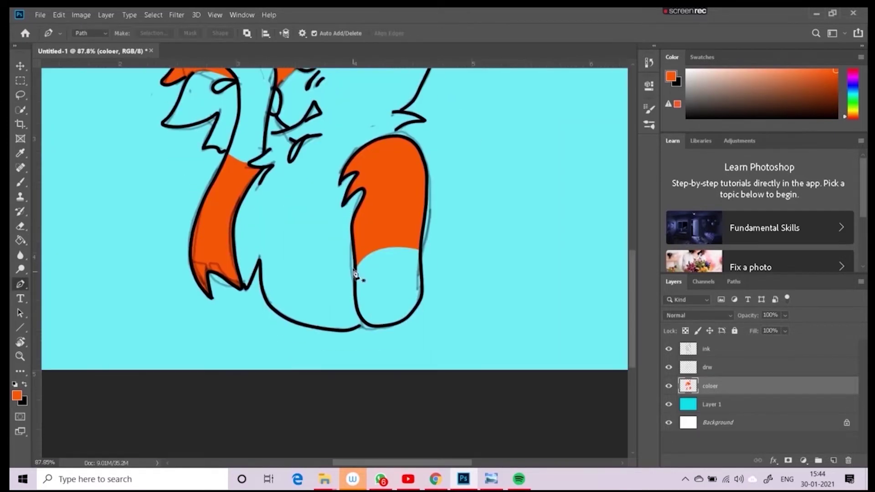
{"action": "left_click", "coordinate": [355, 266]}
{"action": "left_click", "coordinate": [364, 324]}
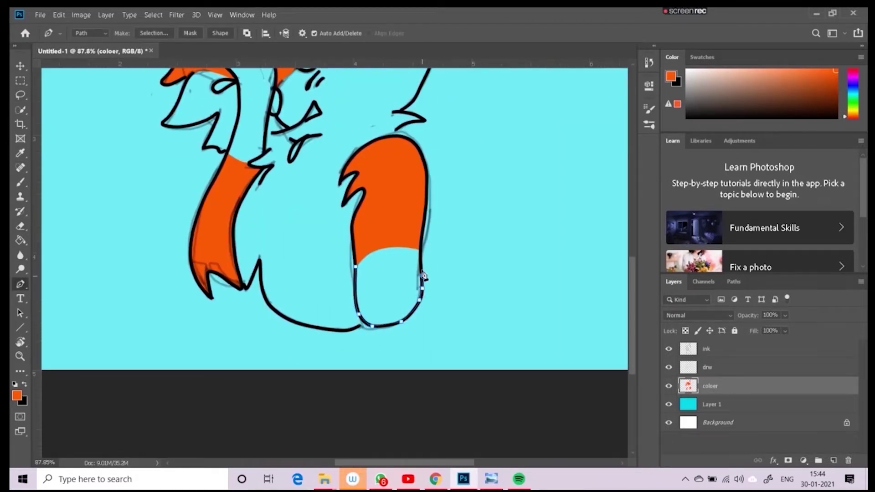
{"action": "scroll", "coordinate": [326, 302], "scroll_direction": "up", "scroll_amount": 5}
- Pen-trace the hand's left edge down to the wrist, across, and up its right edge
{"action": "scroll", "coordinate": [209, 191], "scroll_direction": "up", "scroll_amount": 5}
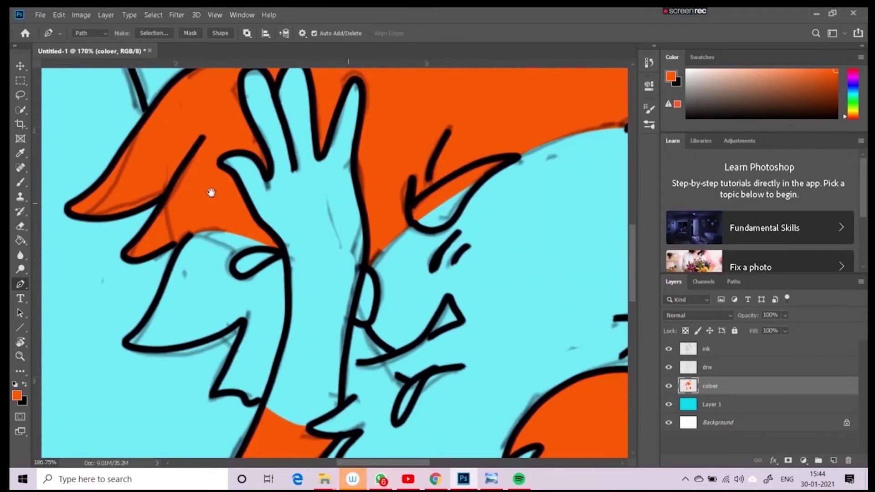
{"action": "left_click", "coordinate": [222, 164]}
{"action": "left_click", "coordinate": [237, 176]}
{"action": "left_click", "coordinate": [244, 197]}
{"action": "left_click", "coordinate": [246, 198]}
{"action": "left_click", "coordinate": [266, 227]}
{"action": "left_click", "coordinate": [286, 259]}
{"action": "left_click", "coordinate": [289, 295]}
{"action": "left_click", "coordinate": [281, 354]}
{"action": "left_click", "coordinate": [271, 387]}
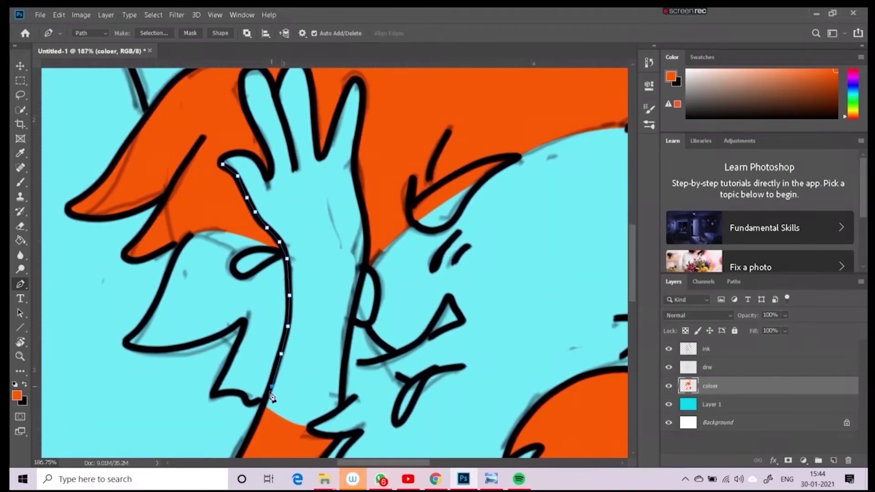
{"action": "left_click", "coordinate": [341, 405]}
{"action": "left_click", "coordinate": [365, 259]}
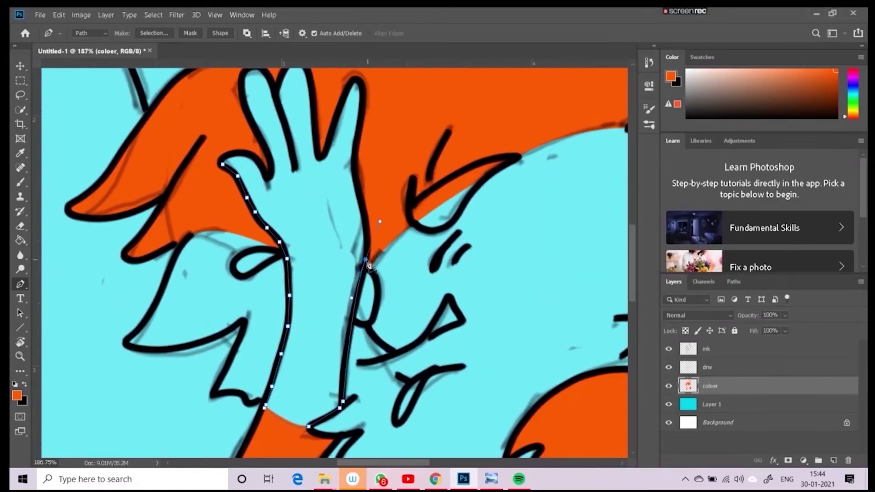
{"action": "left_click", "coordinate": [366, 227]}
{"action": "left_click", "coordinate": [361, 194]}
- Trace around each finger and the thumb, then close the hand outline
{"action": "left_click", "coordinate": [355, 166]}
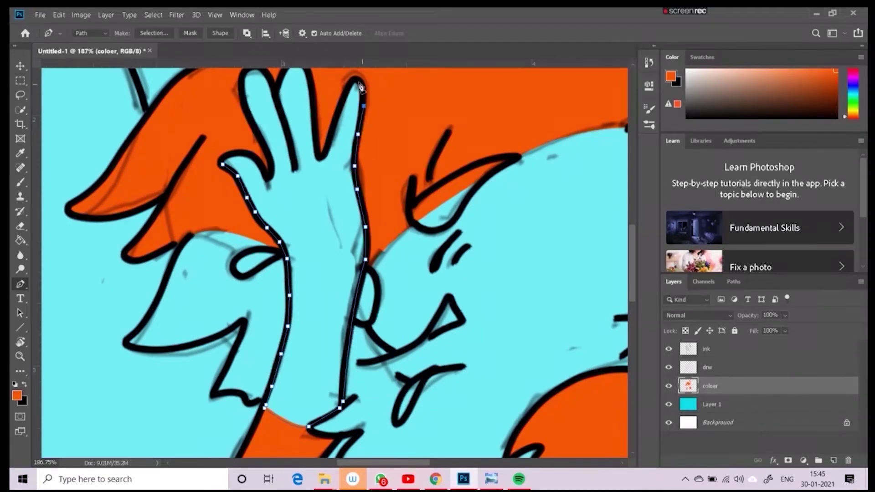
{"action": "left_click", "coordinate": [354, 78]}
{"action": "left_click", "coordinate": [331, 128]}
{"action": "left_click", "coordinate": [322, 155]}
{"action": "left_click", "coordinate": [313, 96]}
{"action": "left_click", "coordinate": [310, 80]}
{"action": "left_click_drag", "start_coordinate": [305, 69], "coordinate": [316, 162]}
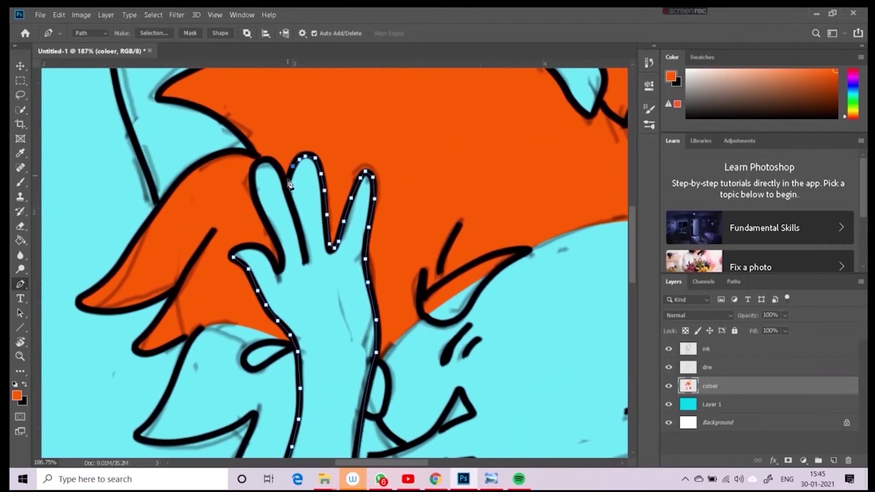
{"action": "left_click", "coordinate": [267, 159]}
{"action": "left_click", "coordinate": [252, 180]}
{"action": "left_click", "coordinate": [258, 206]}
{"action": "left_click", "coordinate": [282, 259]}
{"action": "left_click", "coordinate": [255, 247]}
{"action": "left_click", "coordinate": [233, 257]}
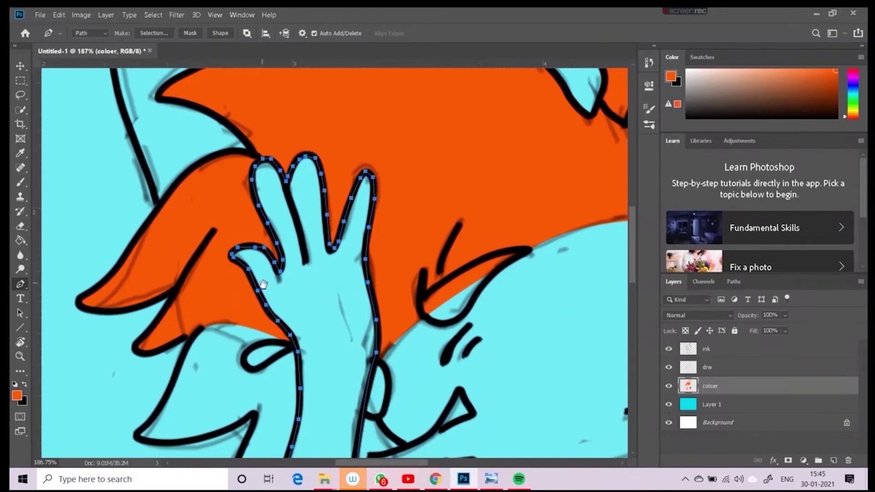
- Trace up the left ear's outer edge to its tip
{"action": "scroll", "coordinate": [263, 284], "scroll_direction": "up", "scroll_amount": 5}
{"action": "left_click", "coordinate": [266, 442]}
{"action": "left_click", "coordinate": [248, 391]}
{"action": "left_click", "coordinate": [232, 340]}
{"action": "left_click", "coordinate": [222, 281]}
{"action": "left_click", "coordinate": [224, 258]}
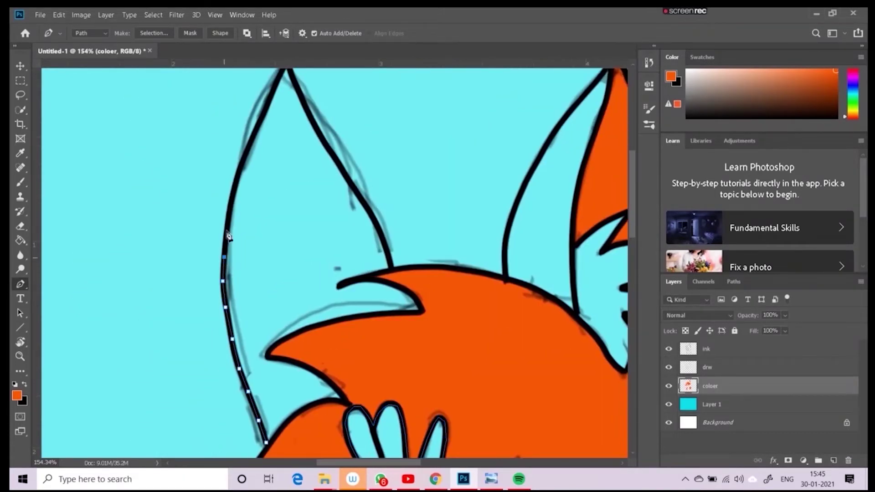
{"action": "left_click", "coordinate": [226, 230]}
{"action": "left_click", "coordinate": [232, 202]}
{"action": "left_click", "coordinate": [237, 176]}
{"action": "left_click", "coordinate": [260, 120]}
{"action": "left_click", "coordinate": [271, 94]}
- Trace down the left ear's inner edge to its base and along the hair's lower edge
{"action": "scroll", "coordinate": [295, 105], "scroll_direction": "up", "scroll_amount": 3}
{"action": "left_click", "coordinate": [335, 235]}
{"action": "left_click", "coordinate": [361, 276]}
{"action": "left_click", "coordinate": [377, 301]}
{"action": "left_click", "coordinate": [394, 337]}
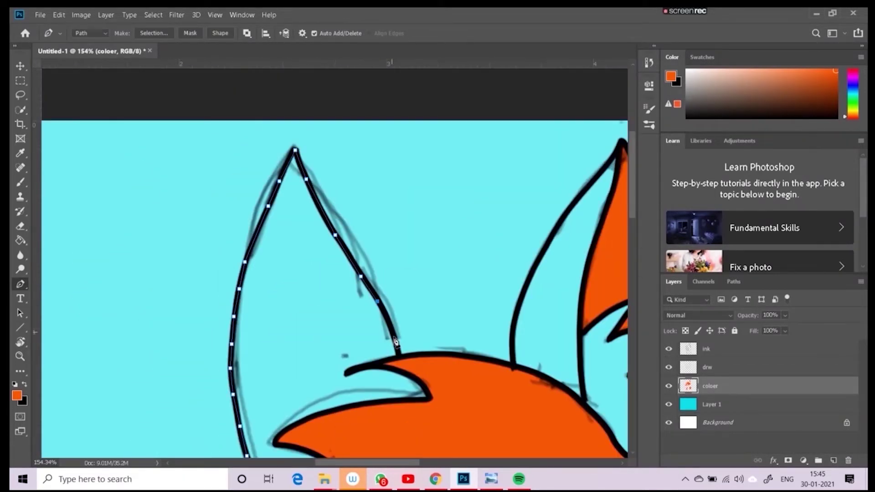
{"action": "left_click", "coordinate": [397, 356]}
{"action": "left_click", "coordinate": [375, 365]}
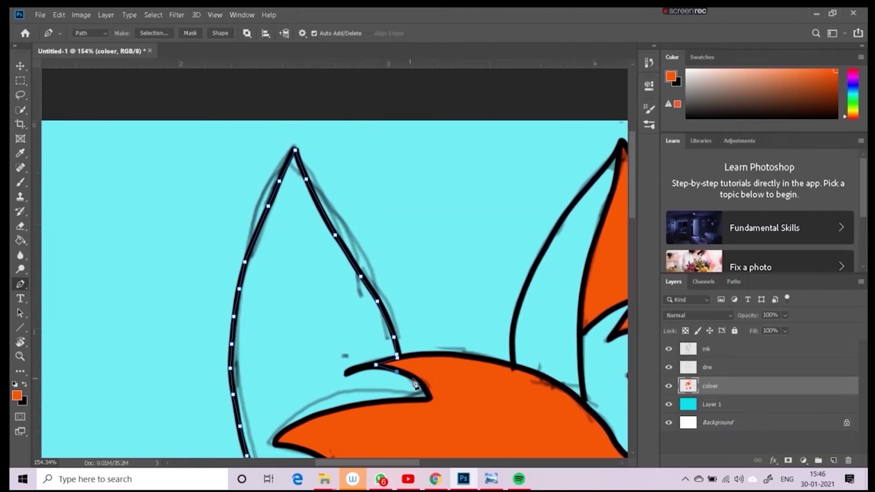
{"action": "left_click", "coordinate": [369, 403]}
{"action": "left_click", "coordinate": [337, 409]}
{"action": "left_click", "coordinate": [315, 416]}
{"action": "scroll", "coordinate": [278, 447], "scroll_direction": "down", "scroll_amount": 5}
{"action": "left_click_drag", "start_coordinate": [351, 275], "coordinate": [363, 307]}
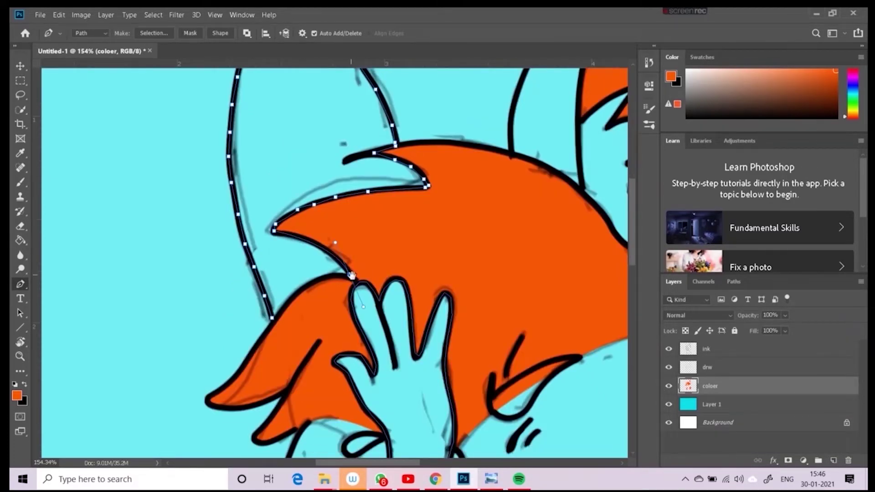
{"action": "scroll", "coordinate": [308, 294], "scroll_direction": "up", "scroll_amount": 5}
{"action": "scroll", "coordinate": [308, 294], "scroll_direction": "right", "scroll_amount": 5}
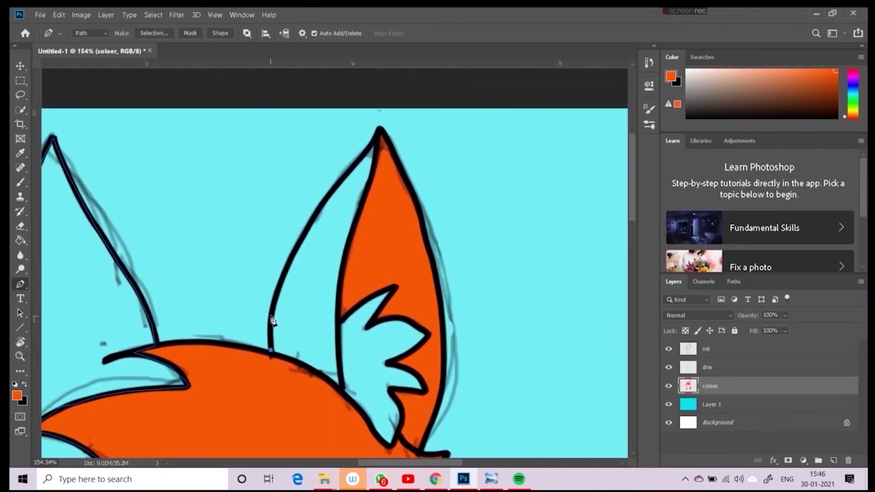
- Trace a closed outline around the right ear and along the top of the head
{"action": "left_click", "coordinate": [271, 350]}
{"action": "left_click", "coordinate": [270, 315]}
{"action": "left_click", "coordinate": [279, 285]}
{"action": "left_click", "coordinate": [299, 240]}
{"action": "left_click", "coordinate": [320, 208]}
{"action": "left_click", "coordinate": [345, 176]}
{"action": "left_click", "coordinate": [364, 154]}
{"action": "left_click", "coordinate": [356, 224]}
{"action": "left_click", "coordinate": [338, 300]}
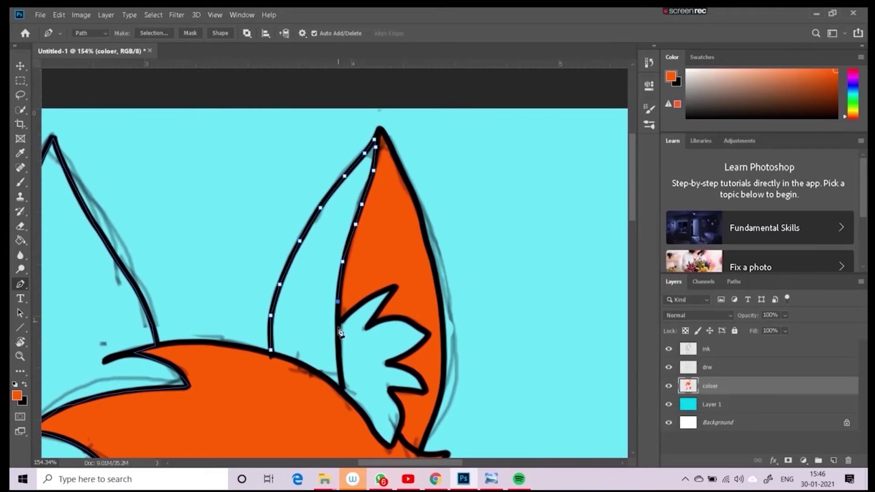
{"action": "left_click", "coordinate": [340, 365]}
{"action": "left_click", "coordinate": [298, 360]}
{"action": "left_click", "coordinate": [271, 350]}
- Load the hand and ear outlines as a selection and pick dark brown
{"action": "left_click_drag", "start_coordinate": [309, 348], "coordinate": [328, 256]}
{"action": "scroll", "coordinate": [327, 256], "scroll_direction": "down", "scroll_amount": 3}
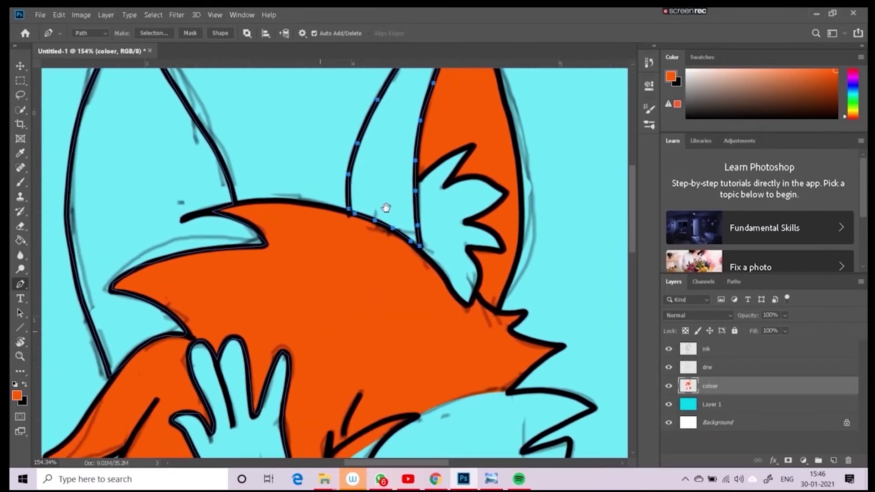
{"action": "key", "text": "ctrl+Return"}
{"action": "left_click", "coordinate": [800, 107]}
- Paint Bucket fill the selected ears, hand and foot tip with dark brown, then deselect
{"action": "key", "text": "g"}
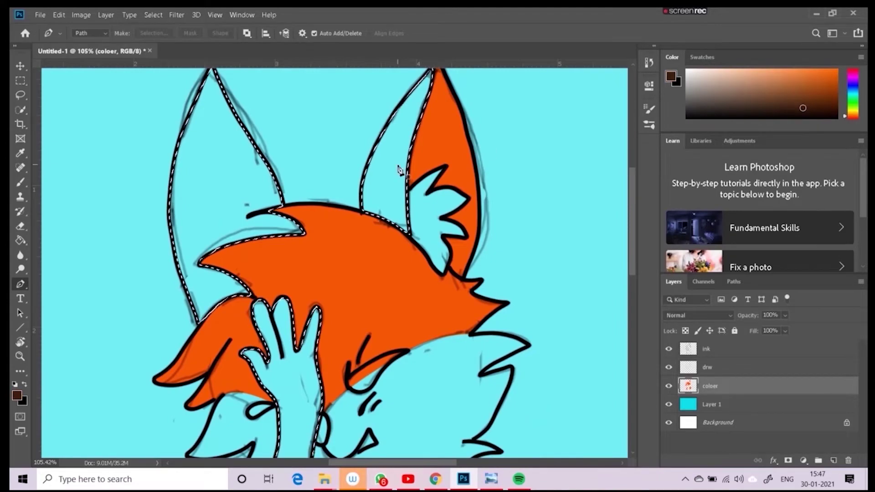
{"action": "left_click", "coordinate": [400, 166]}
{"action": "left_click", "coordinate": [292, 346]}
{"action": "scroll", "coordinate": [292, 346], "scroll_direction": "down", "scroll_amount": 3}
{"action": "key", "text": "ctrl+d"}
- Switch back and forth between colour and ink layers, ending on the ink layer with the Eraser
{"action": "left_click_drag", "start_coordinate": [335, 289], "coordinate": [372, 321]}
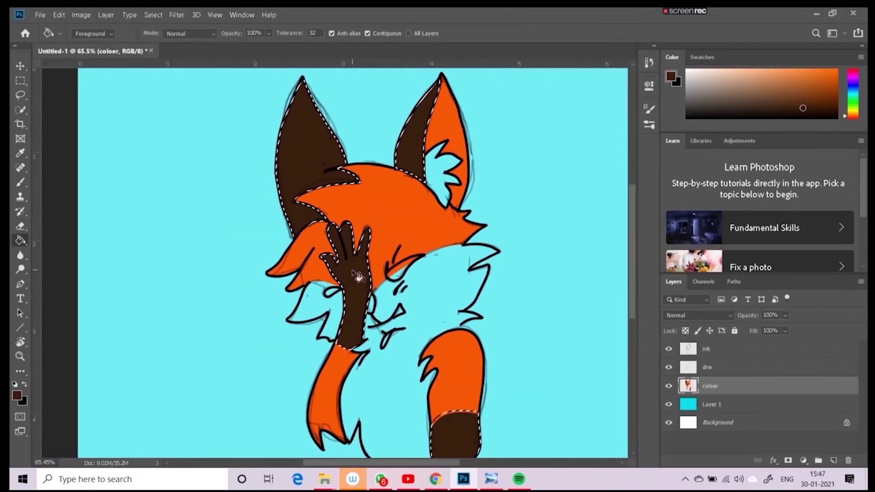
{"action": "key", "text": "l"}
{"action": "scroll", "coordinate": [463, 264], "scroll_direction": "up", "scroll_amount": 3}
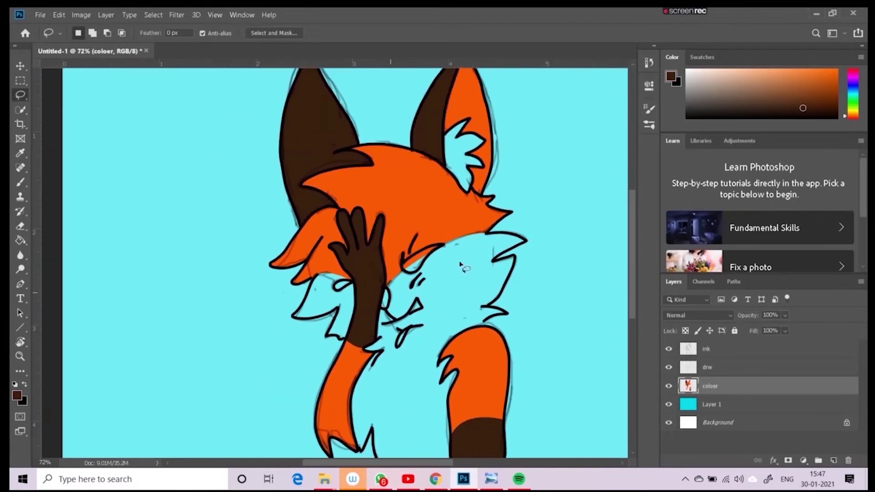
{"action": "scroll", "coordinate": [478, 244], "scroll_direction": "up", "scroll_amount": 3}
{"action": "key", "text": "alt+bracketright"}
{"action": "key", "text": "alt+bracketright"}
{"action": "key", "text": "e"}
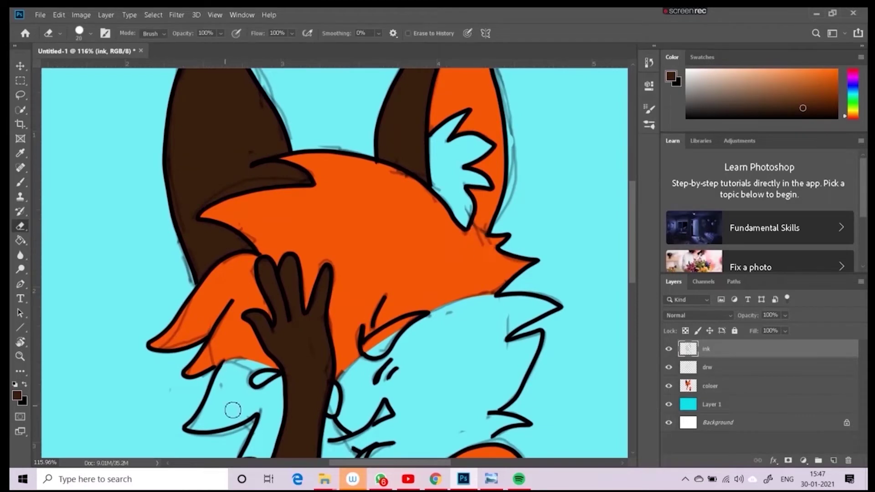
{"action": "key", "text": "alt+bracketleft"}
{"action": "key", "text": "alt+bracketleft"}
{"action": "scroll", "coordinate": [401, 346], "scroll_direction": "down", "scroll_amount": 3}
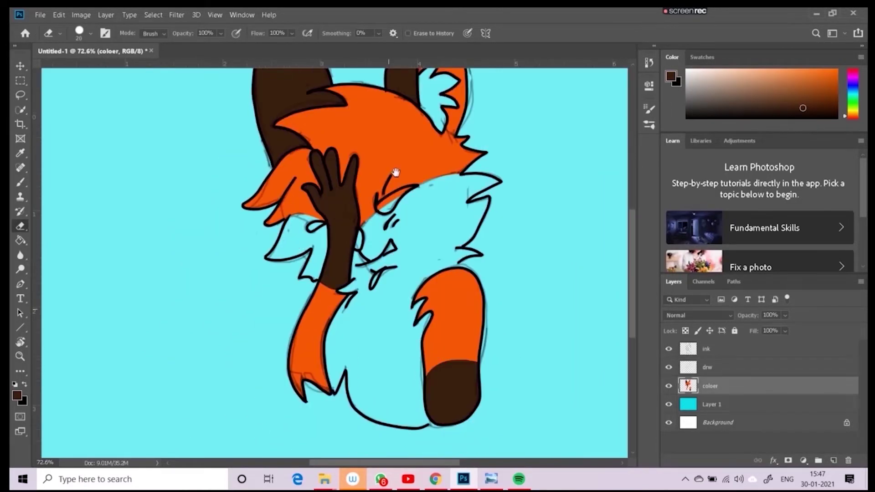
{"action": "scroll", "coordinate": [456, 410], "scroll_direction": "down", "scroll_amount": 3}
{"action": "key", "text": "alt+bracketright"}
{"action": "key", "text": "alt+bracketright"}
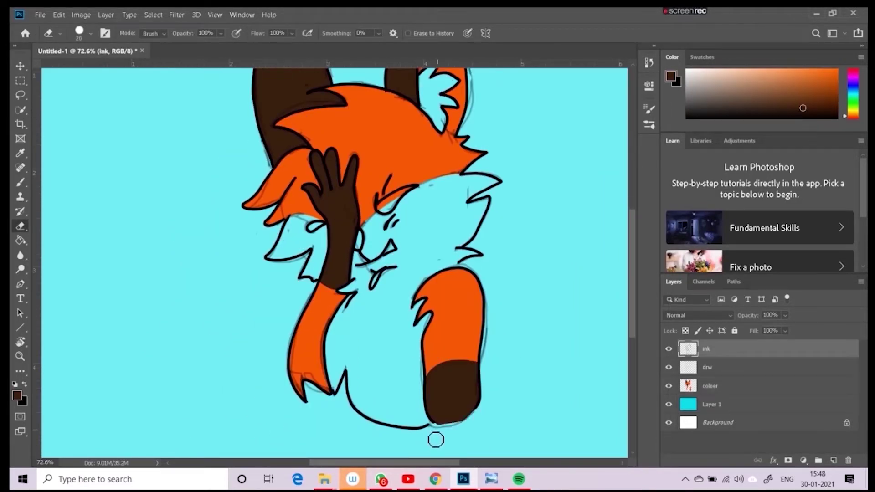
{"action": "key", "text": "alt+bracketleft"}
{"action": "key", "text": "alt+bracketleft"}
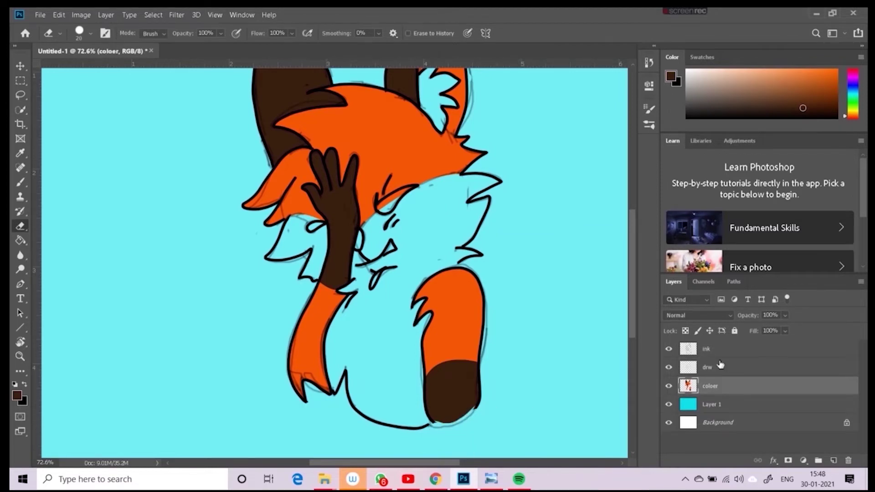
{"action": "key", "text": "alt+bracketright"}
{"action": "key", "text": "alt+bracketright"}
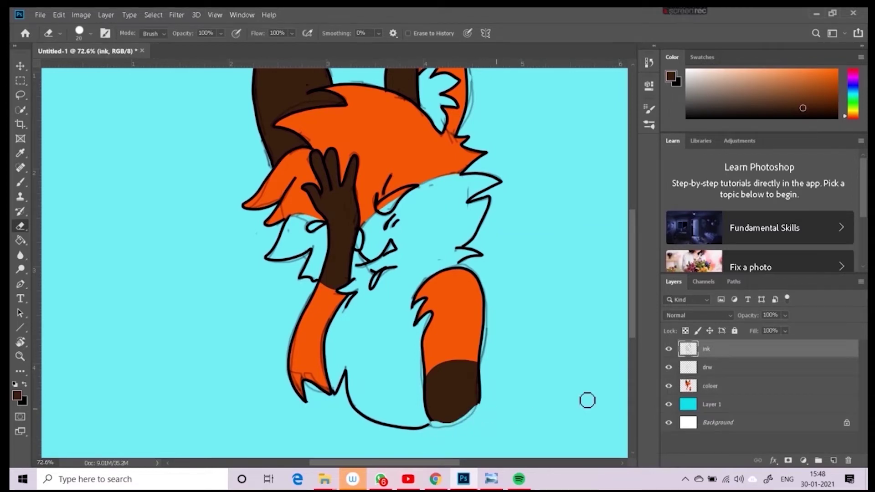
- Trace a Pen path along the tail's lower edge and turn it into a selection
{"action": "left_click_drag", "start_coordinate": [453, 416], "coordinate": [520, 385]}
{"action": "key", "text": "p"}
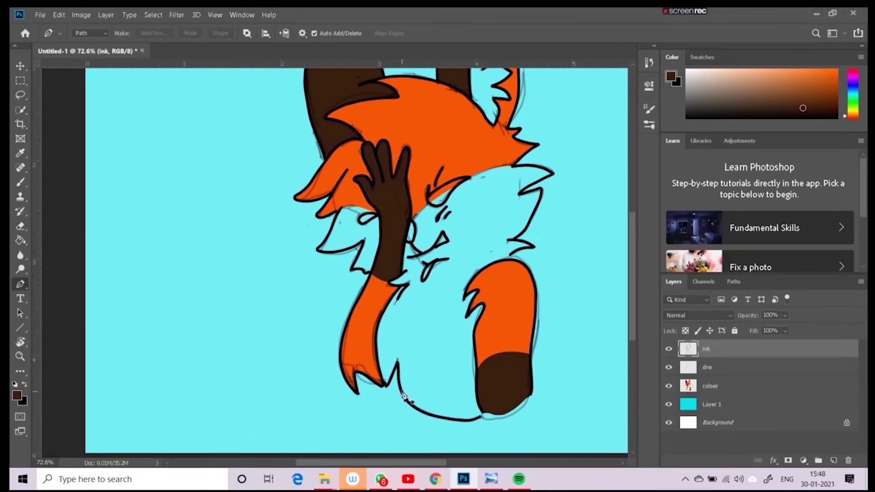
{"action": "left_click_drag", "start_coordinate": [401, 389], "coordinate": [399, 402]}
{"action": "left_click", "coordinate": [476, 375]}
{"action": "left_click", "coordinate": [478, 403]}
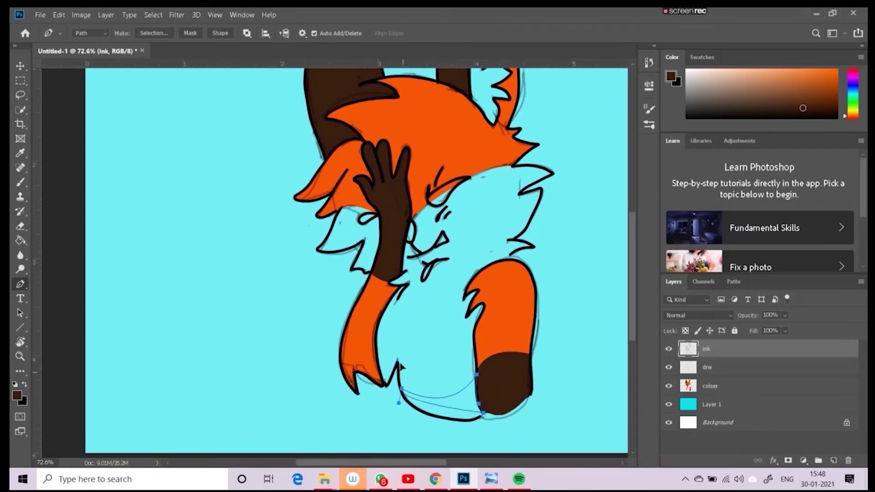
{"action": "key", "text": "ctrl+Return"}
- Fill the tail strip with orange on the colour layer, return to the ink layer, and deselect
{"action": "key", "text": "g"}
{"action": "left_click", "coordinate": [501, 337], "text": "alt"}
{"action": "left_click", "coordinate": [438, 403]}
{"action": "left_click", "coordinate": [704, 386]}
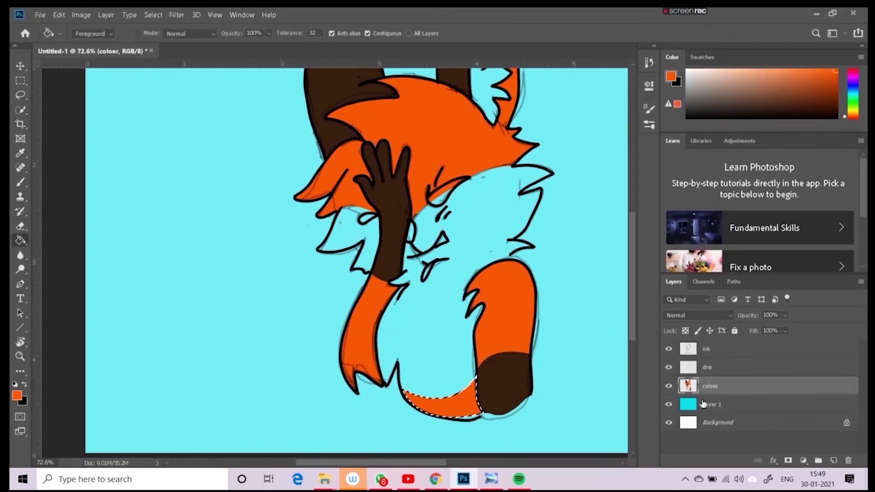
{"action": "left_click", "coordinate": [706, 349]}
{"action": "key", "text": "e"}
{"action": "key", "text": "ctrl+d"}
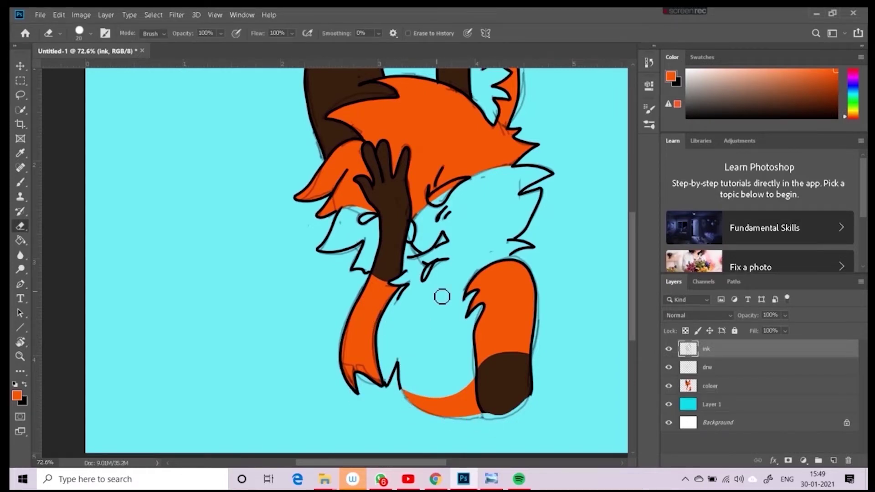
- Hide the cyan Layer 1 backdrop so the canvas shows white
{"action": "left_click", "coordinate": [669, 405]}
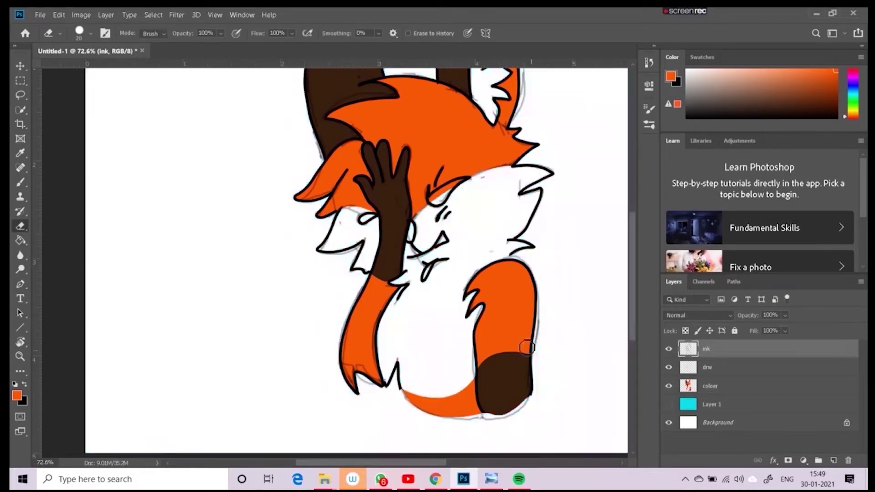
{"action": "scroll", "coordinate": [473, 162], "scroll_direction": "up", "scroll_amount": 2}
{"action": "scroll", "coordinate": [473, 162], "scroll_direction": "up", "scroll_amount": 3}
- Start a Pen path at the right ear's tip and trace along the white tuft's jagged edge
{"action": "key", "text": "p"}
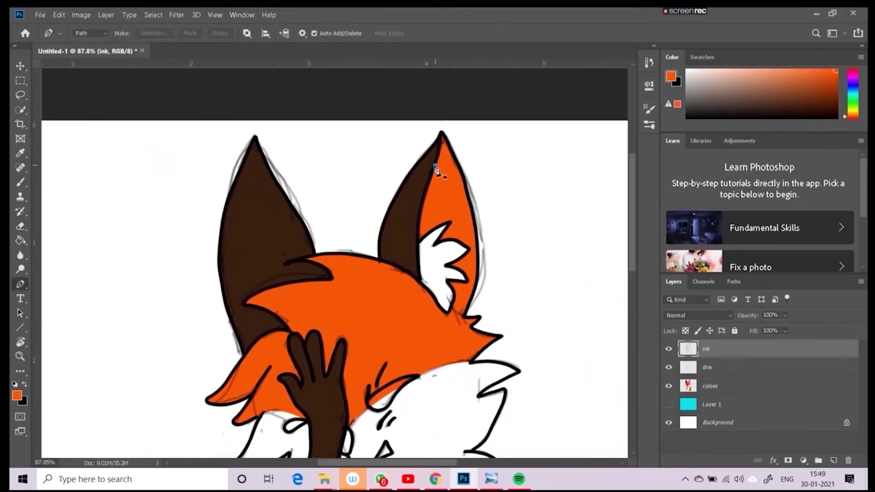
{"action": "left_click", "coordinate": [435, 165]}
{"action": "left_click_drag", "start_coordinate": [419, 214], "coordinate": [419, 242]}
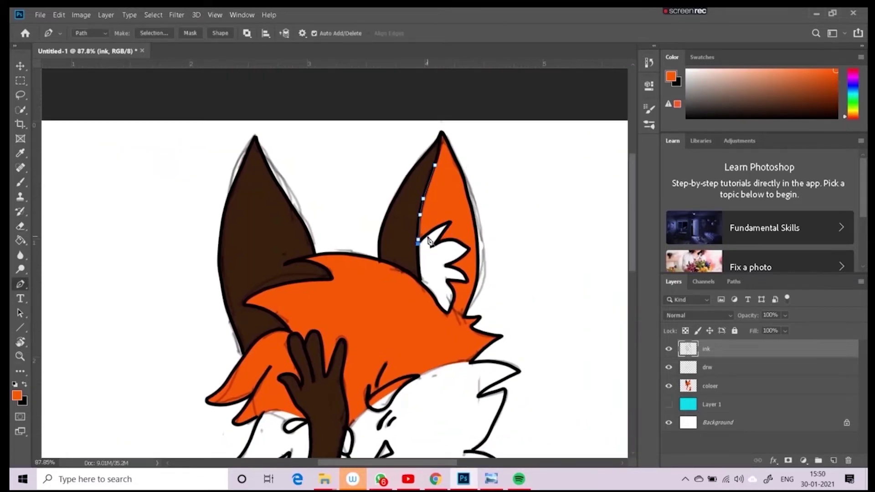
{"action": "scroll", "coordinate": [449, 247], "scroll_direction": "up", "scroll_amount": 3}
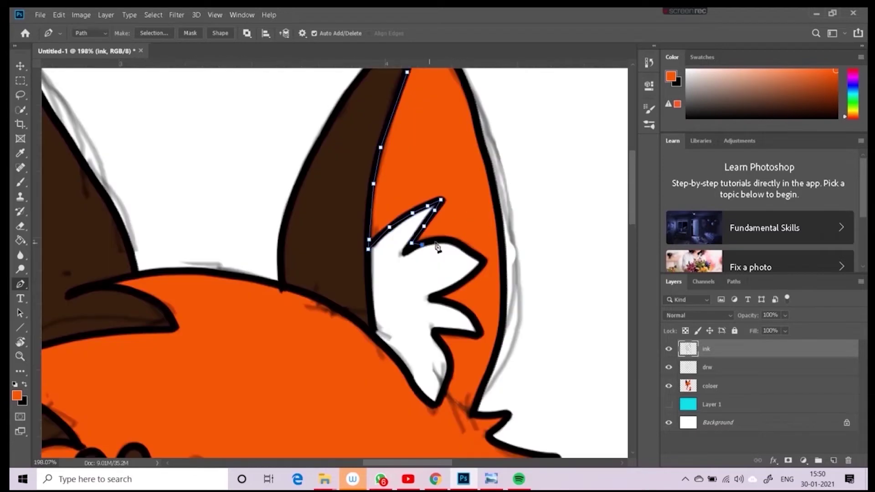
{"action": "left_click", "coordinate": [462, 247]}
{"action": "left_click", "coordinate": [483, 261]}
{"action": "left_click", "coordinate": [453, 287]}
{"action": "left_click", "coordinate": [431, 295]}
{"action": "left_click", "coordinate": [478, 332]}
- Finish the ear path down the tuft and back up to the ear tip
{"action": "left_click", "coordinate": [435, 332]}
{"action": "left_click", "coordinate": [449, 357]}
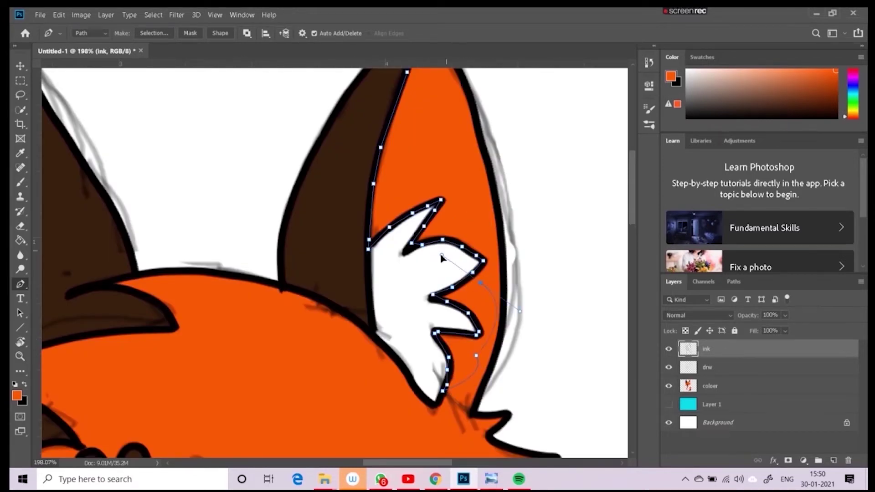
{"action": "left_click_drag", "start_coordinate": [452, 213], "coordinate": [530, 209]}
{"action": "scroll", "coordinate": [424, 200], "scroll_direction": "up", "scroll_amount": 3}
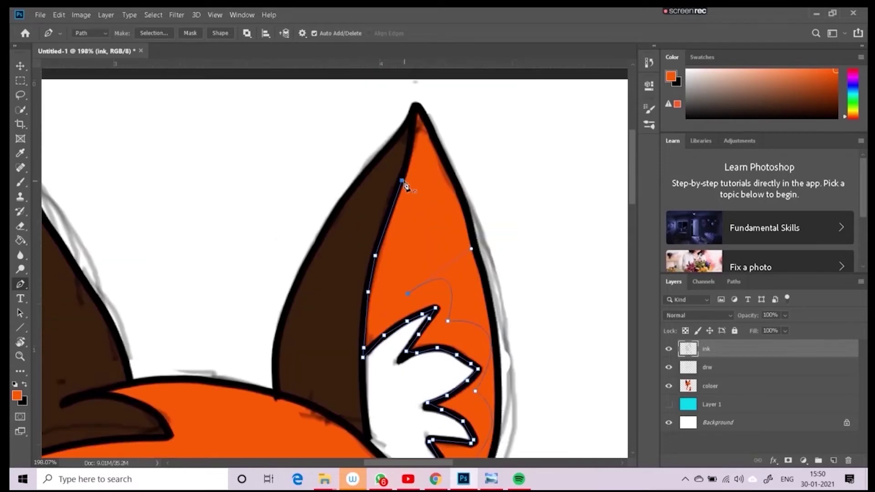
{"action": "scroll", "coordinate": [420, 133], "scroll_direction": "up", "scroll_amount": 1}
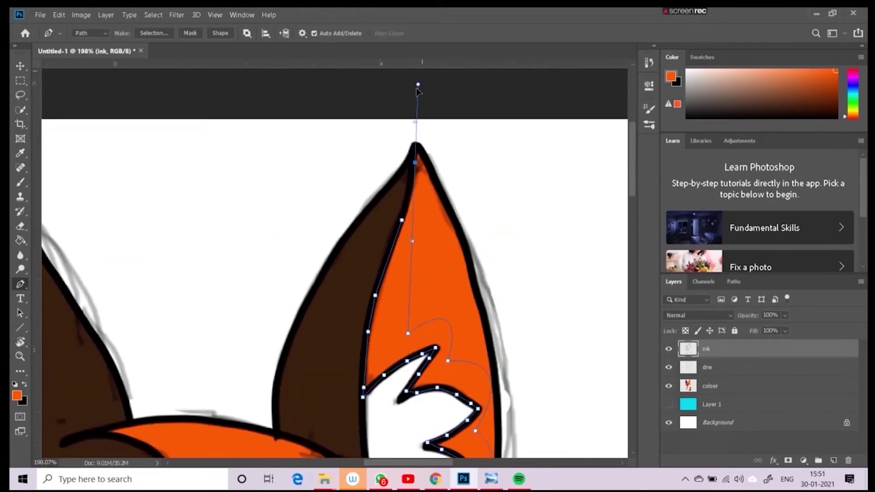
{"action": "left_click_drag", "start_coordinate": [414, 162], "coordinate": [419, 170]}
- Convert the ear path to a selection, fill it with dark red, and deselect
{"action": "left_click", "coordinate": [402, 220]}
{"action": "key", "text": "ctrl+Return"}
{"action": "key", "text": "g"}
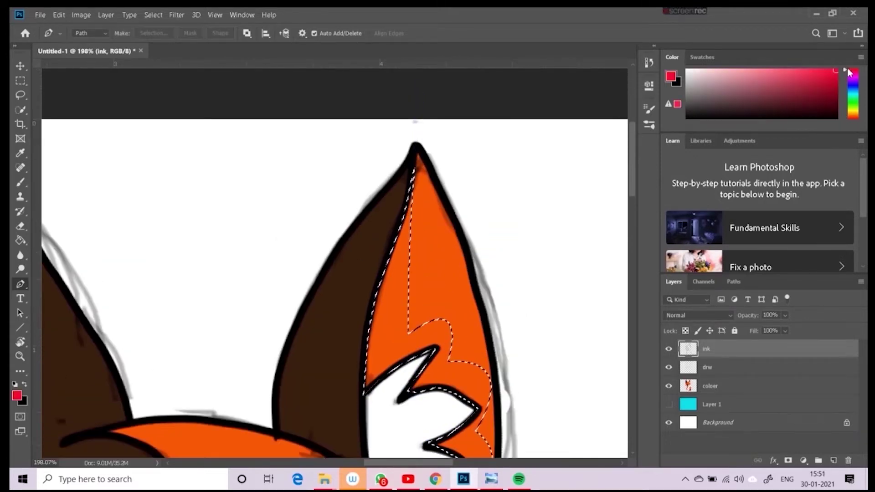
{"action": "left_click", "coordinate": [395, 321]}
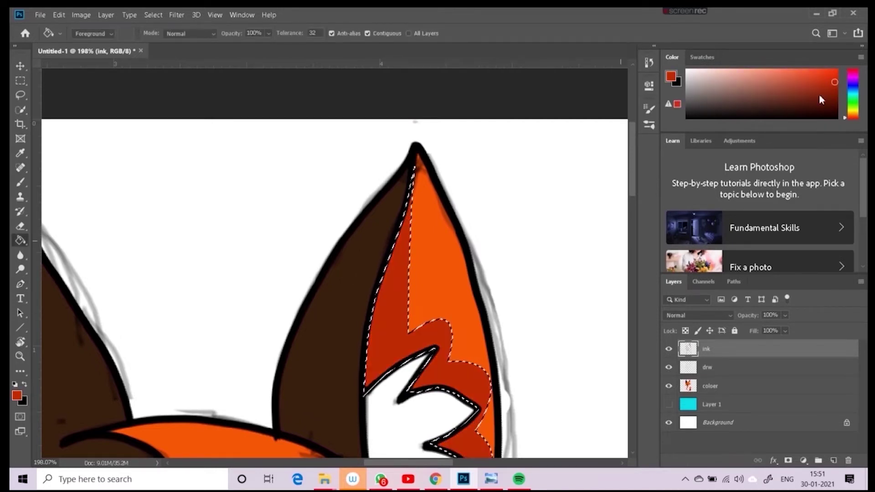
{"action": "left_click", "coordinate": [835, 89]}
{"action": "left_click", "coordinate": [470, 341]}
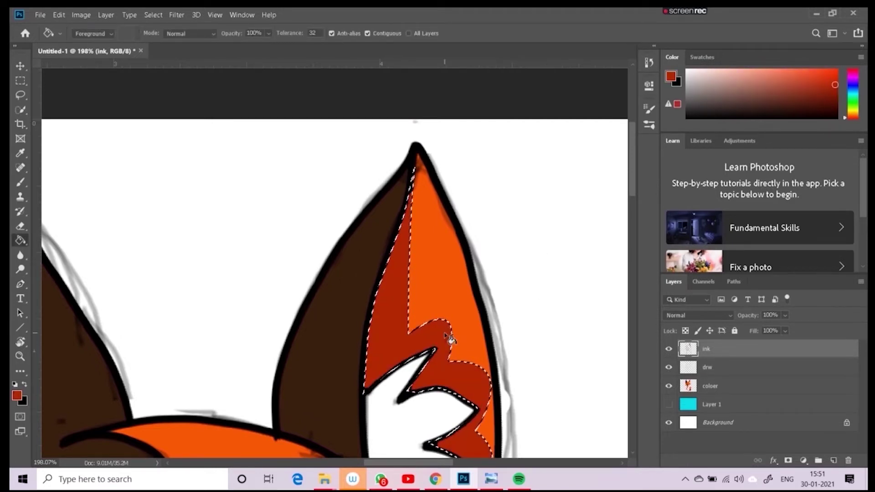
{"action": "key", "text": "l"}
{"action": "key", "text": "ctrl+d"}
{"action": "scroll", "coordinate": [446, 347], "scroll_direction": "down", "scroll_amount": 5}
- Trace a closed Pen path around the forehead fur tuft for shading
{"action": "key", "text": "p"}
{"action": "scroll", "coordinate": [296, 275], "scroll_direction": "up", "scroll_amount": 2}
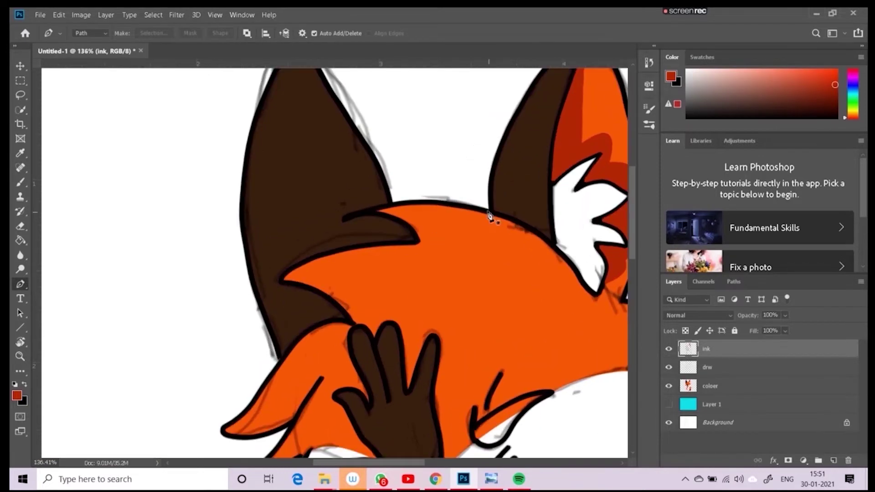
{"action": "left_click", "coordinate": [487, 210]}
{"action": "left_click_drag", "start_coordinate": [372, 211], "coordinate": [348, 223]}
{"action": "left_click_drag", "start_coordinate": [418, 240], "coordinate": [420, 249]}
{"action": "left_click", "coordinate": [418, 240], "text": "alt"}
{"action": "mouse_move", "coordinate": [311, 260]}
{"action": "left_mouse_down"}
{"action": "mouse_move", "coordinate": [294, 274]}
{"action": "mouse_move", "coordinate": [338, 311]}
{"action": "left_mouse_up"}
{"action": "left_click", "coordinate": [282, 278], "text": "alt"}
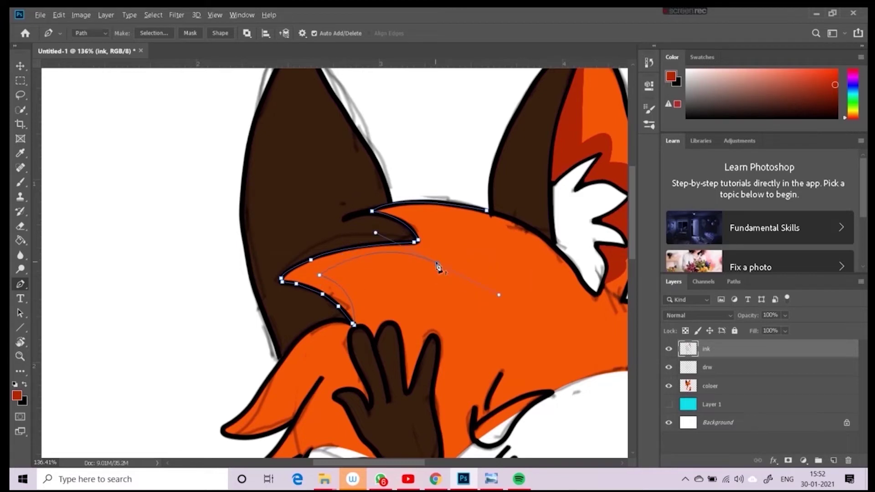
{"action": "left_click_drag", "start_coordinate": [487, 211], "coordinate": [545, 219]}
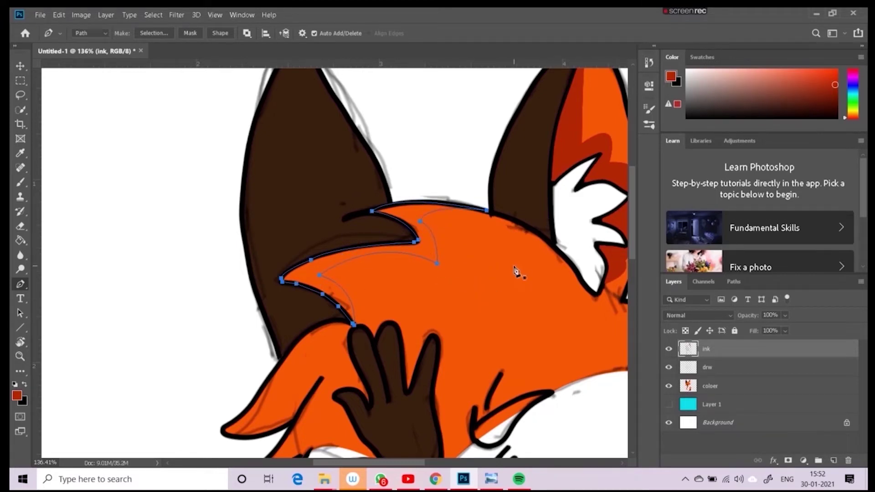
- Draw a small oval spot path on top of the head with the Curvature Pen
{"action": "left_click", "coordinate": [506, 255]}
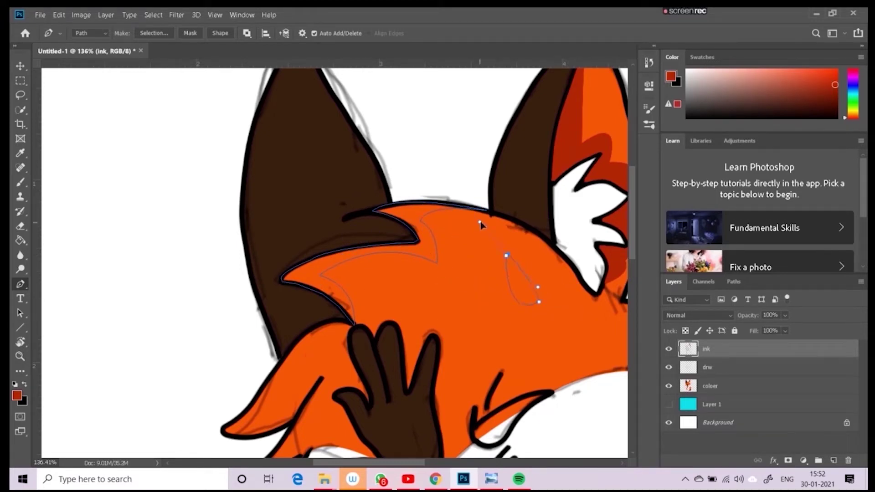
{"action": "key", "text": "shift+p"}
{"action": "left_click_drag", "start_coordinate": [539, 301], "coordinate": [526, 285]}
{"action": "left_click_drag", "start_coordinate": [493, 245], "coordinate": [493, 248]}
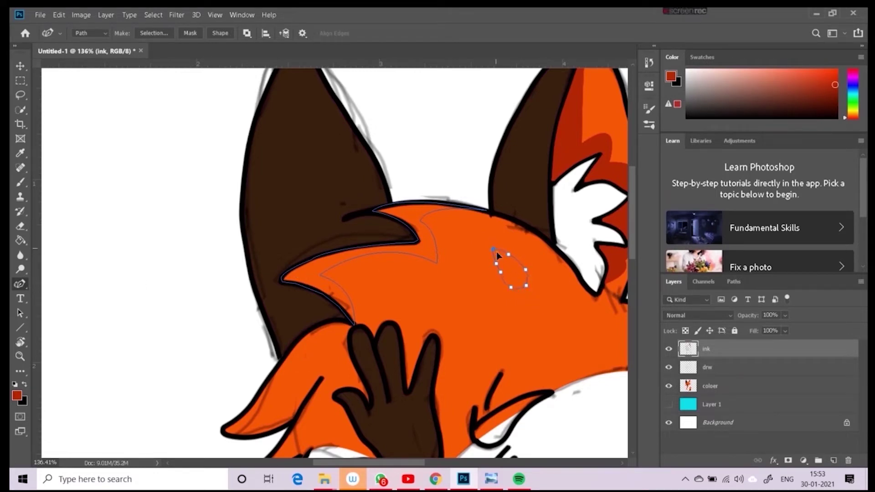
{"action": "right_click", "coordinate": [17, 285]}
{"action": "left_click", "coordinate": [72, 283]}
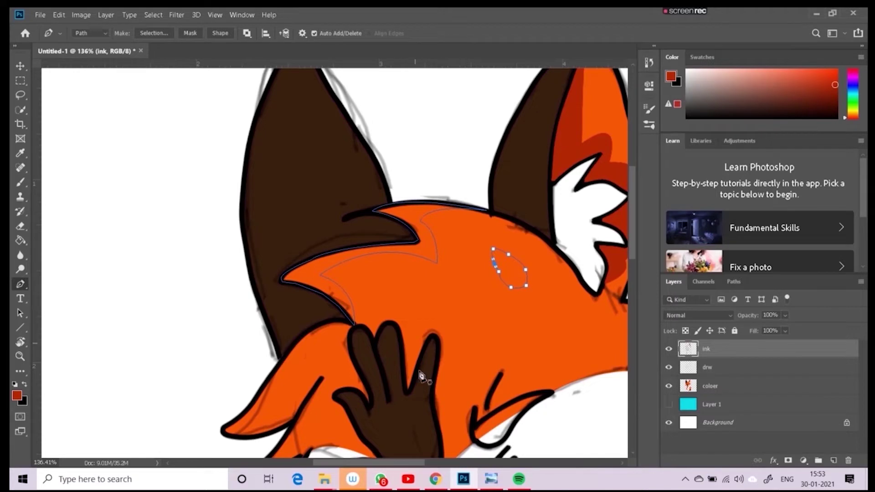
{"action": "scroll", "coordinate": [421, 376], "scroll_direction": "down", "scroll_amount": 10}
{"action": "scroll", "coordinate": [404, 335], "scroll_direction": "up", "scroll_amount": 4}
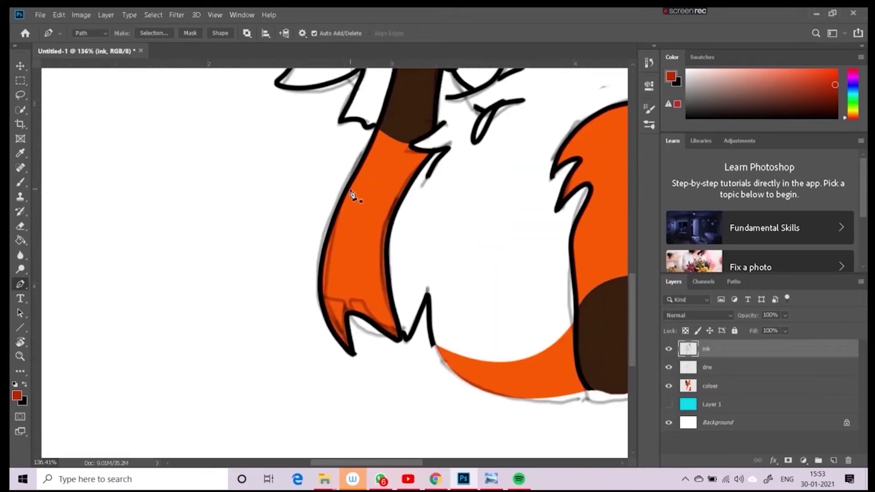
{"action": "scroll", "coordinate": [353, 196], "scroll_direction": "up", "scroll_amount": 5}
{"action": "scroll", "coordinate": [342, 366], "scroll_direction": "up", "scroll_amount": 3}
- Convert the head paths to a selection, fill with darker red on the colour layer, and deselect
{"action": "key", "text": "ctrl+Return"}
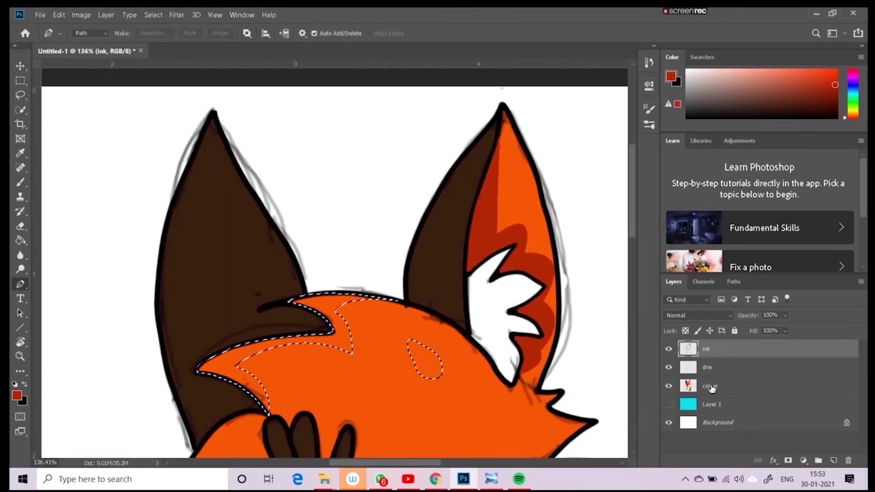
{"action": "left_click", "coordinate": [710, 386]}
{"action": "key", "text": "l"}
{"action": "key", "text": "alt+BackSpace"}
{"action": "scroll", "coordinate": [346, 273], "scroll_direction": "down", "scroll_amount": 5}
{"action": "key", "text": "ctrl+d"}
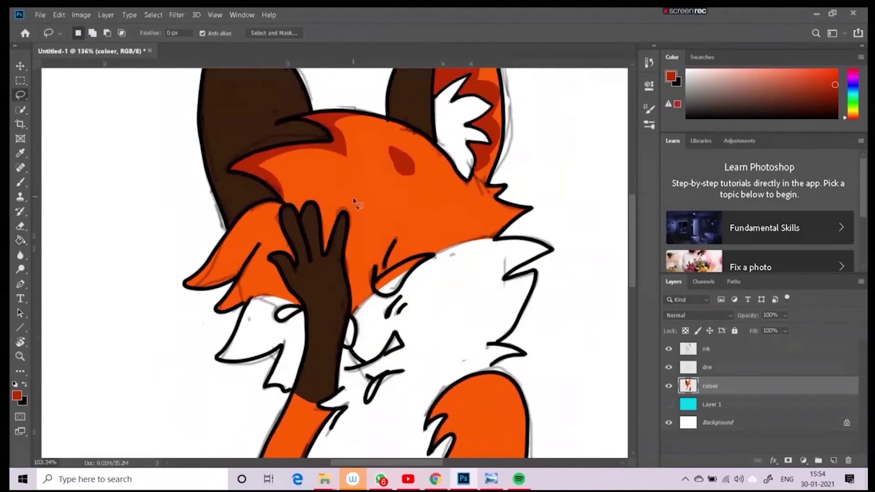
{"action": "scroll", "coordinate": [354, 200], "scroll_direction": "down", "scroll_amount": 5}
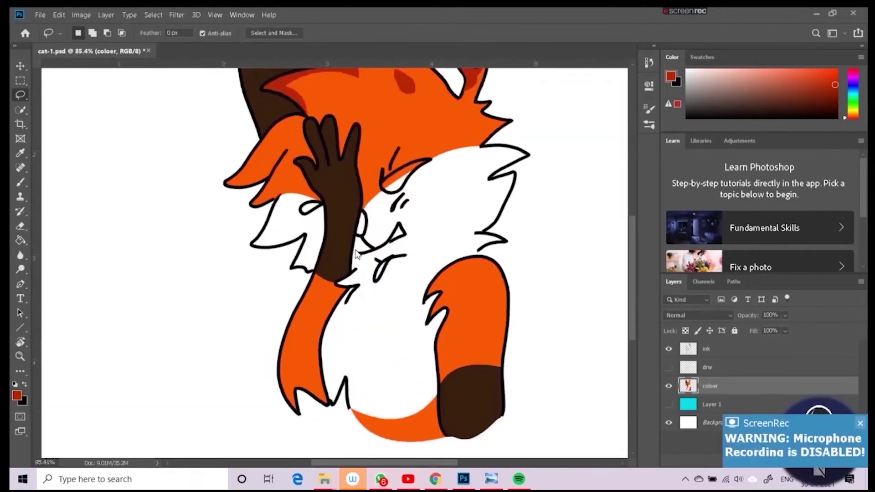
- Trace and close a Pen path around the white fur patch beside the ear flap
{"action": "left_click", "coordinate": [230, 254]}
{"action": "left_click", "coordinate": [206, 277]}
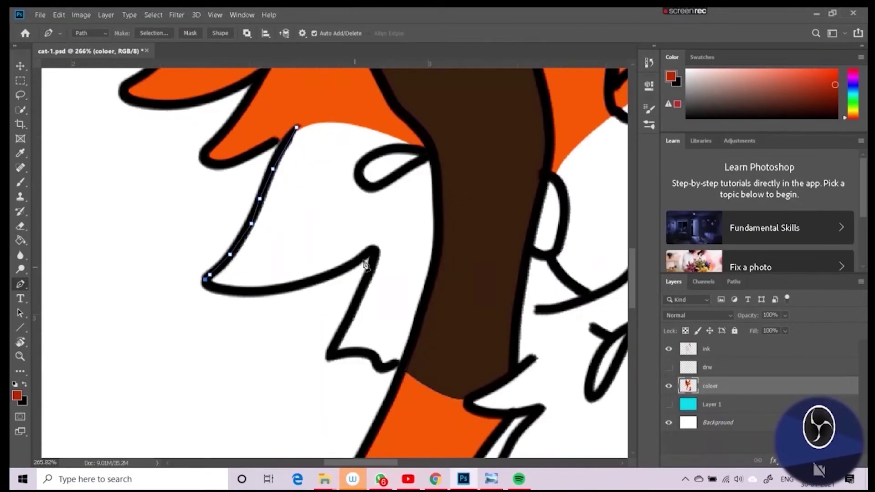
{"action": "left_click", "coordinate": [371, 253]}
{"action": "left_click", "coordinate": [369, 272]}
{"action": "left_click", "coordinate": [352, 312]}
{"action": "left_click", "coordinate": [334, 356]}
{"action": "left_click", "coordinate": [385, 367]}
{"action": "left_click", "coordinate": [413, 339]}
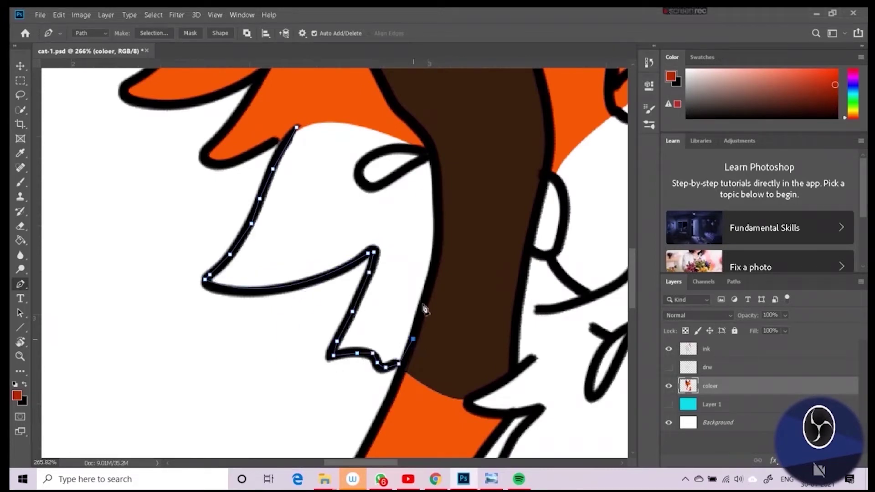
{"action": "left_click", "coordinate": [431, 271]}
{"action": "left_click", "coordinate": [436, 212]}
{"action": "left_click", "coordinate": [430, 154]}
{"action": "left_click", "coordinate": [296, 126]}
- Trace a path along the fur under the wrist and up the hand
{"action": "scroll", "coordinate": [360, 251], "scroll_direction": "down", "scroll_amount": 3}
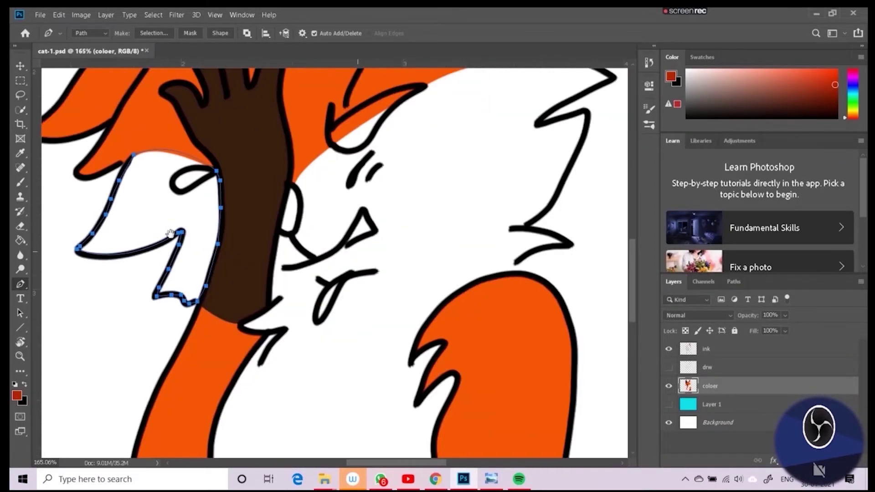
{"action": "left_click", "coordinate": [247, 340]}
{"action": "left_click", "coordinate": [220, 335]}
{"action": "left_click_drag", "start_coordinate": [259, 307], "coordinate": [259, 315]}
{"action": "left_click", "coordinate": [251, 312]}
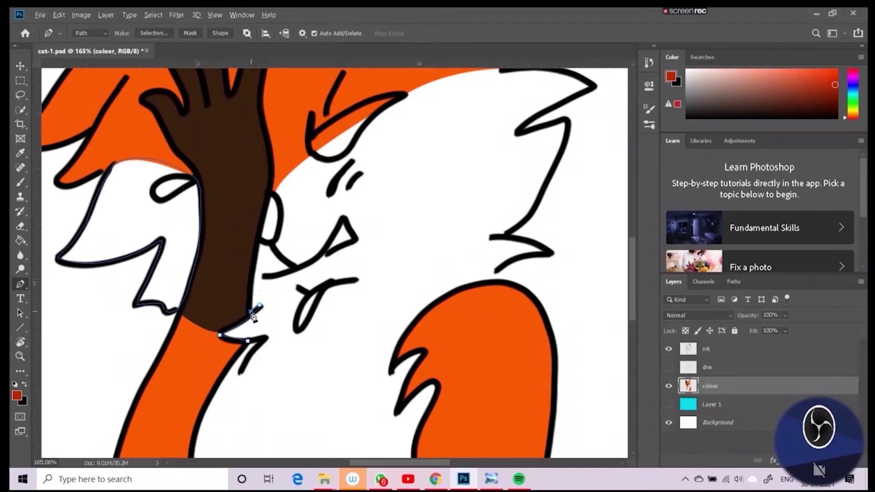
{"action": "left_click", "coordinate": [258, 235]}
{"action": "left_click", "coordinate": [266, 208]}
- Outline the chest fur's top, jagged tip and white cheek down to the orange fur
{"action": "scroll", "coordinate": [280, 222], "scroll_direction": "down", "scroll_amount": 1}
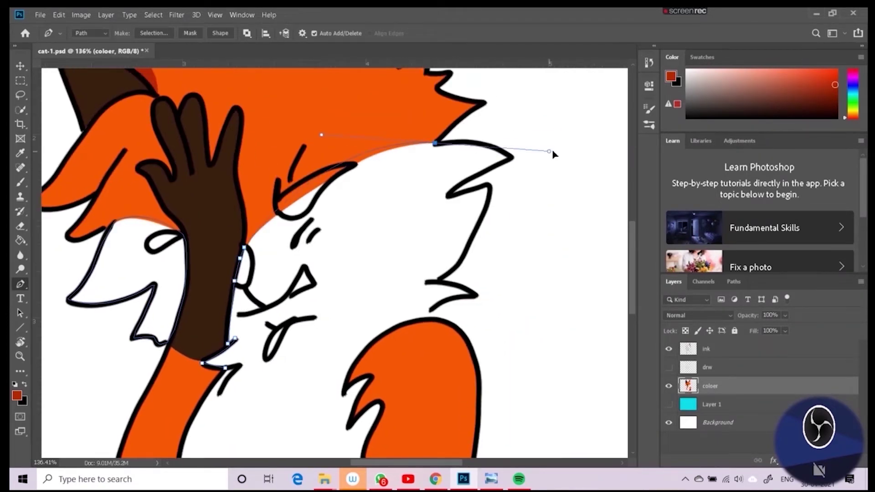
{"action": "left_click_drag", "start_coordinate": [435, 143], "coordinate": [564, 137]}
{"action": "left_click_drag", "start_coordinate": [509, 156], "coordinate": [518, 174]}
{"action": "left_click", "coordinate": [449, 195]}
{"action": "left_click", "coordinate": [488, 187]}
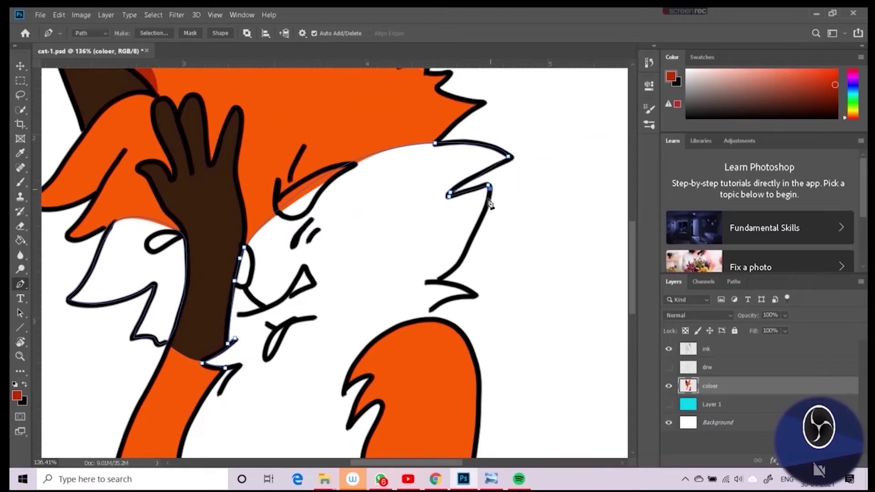
{"action": "left_click", "coordinate": [465, 253]}
{"action": "left_click", "coordinate": [456, 267]}
{"action": "left_click", "coordinate": [443, 275]}
{"action": "left_click", "coordinate": [436, 281]}
{"action": "left_click", "coordinate": [471, 293]}
{"action": "left_click", "coordinate": [429, 312]}
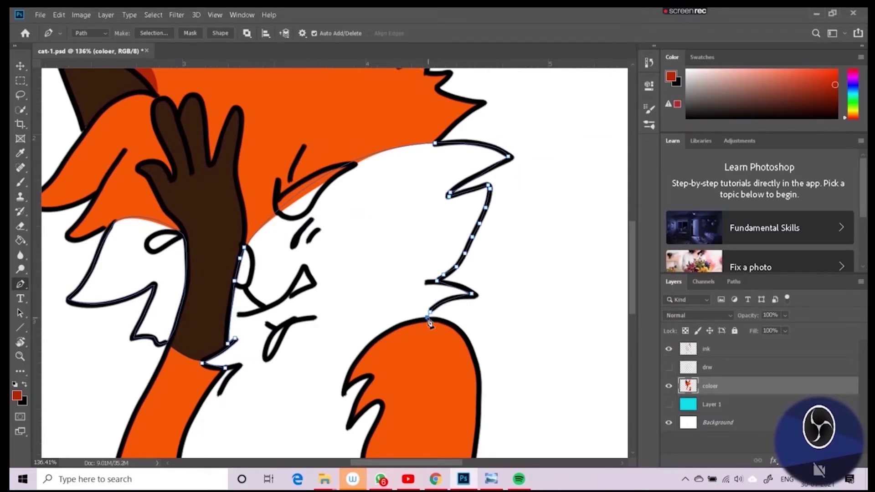
- Follow the arm fur tufts' tips and notches around the chest fur edge
{"action": "left_click", "coordinate": [353, 382]}
{"action": "left_click", "coordinate": [369, 375]}
{"action": "left_click", "coordinate": [352, 423]}
{"action": "left_click", "coordinate": [378, 404]}
{"action": "left_click", "coordinate": [375, 431]}
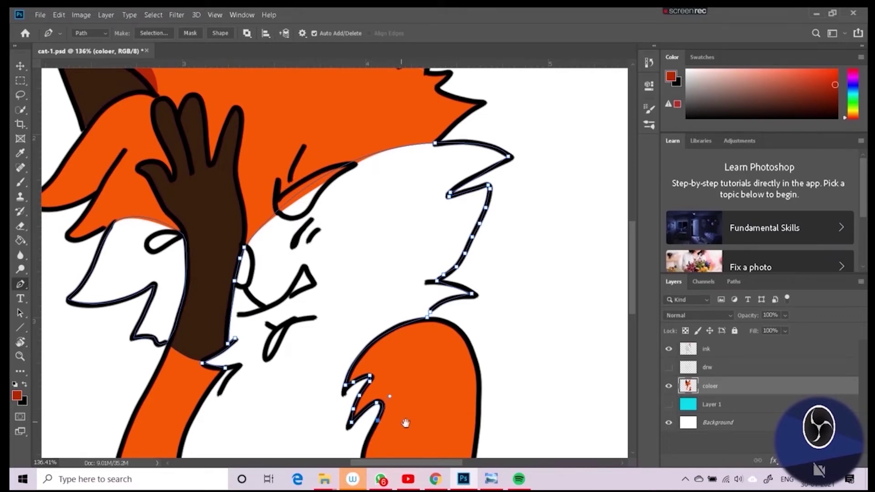
{"action": "left_click_drag", "start_coordinate": [406, 423], "coordinate": [456, 197]}
{"action": "left_click", "coordinate": [412, 225]}
{"action": "left_click", "coordinate": [415, 285]}
- Add the fur notch points and trace the fur edge up the left side
{"action": "left_click_drag", "start_coordinate": [275, 336], "coordinate": [191, 277]}
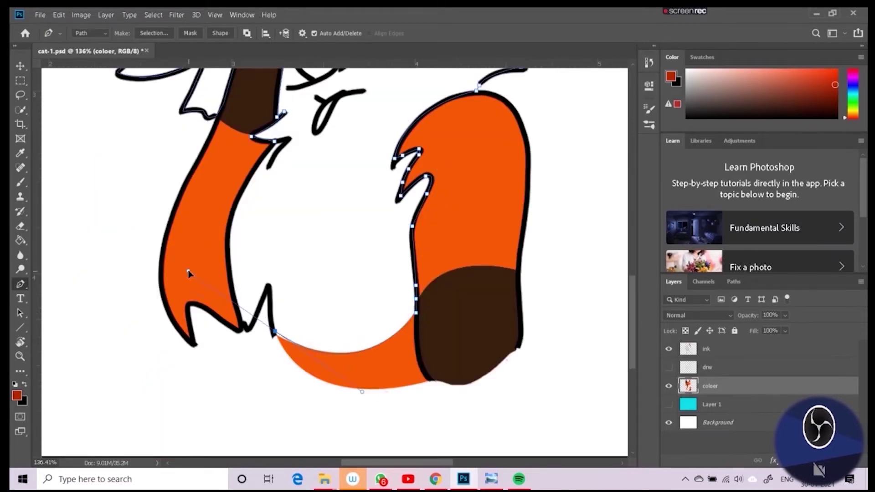
{"action": "left_click", "coordinate": [275, 335], "text": "alt"}
{"action": "left_click", "coordinate": [268, 288]}
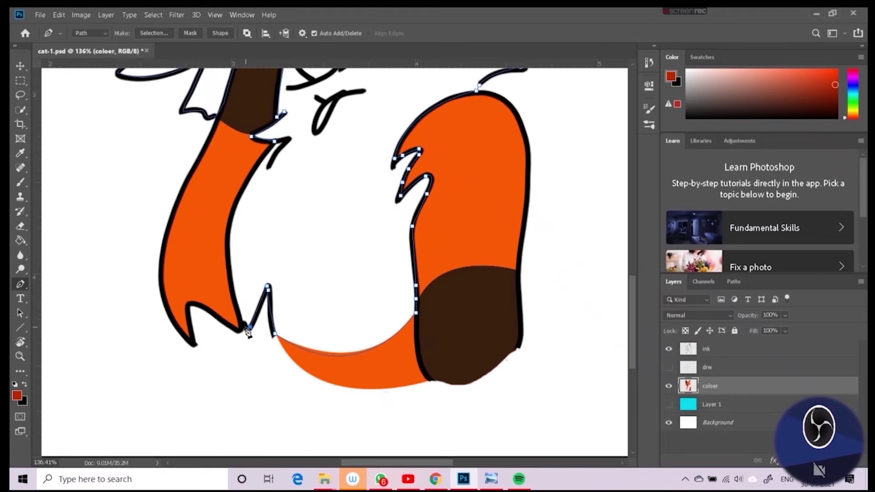
{"action": "left_click", "coordinate": [228, 238]}
{"action": "left_click", "coordinate": [231, 214]}
{"action": "left_click", "coordinate": [245, 182]}
- Start outlining the inner ear fur along its lower and inner edges
{"action": "scroll", "coordinate": [307, 381], "scroll_direction": "up", "scroll_amount": 5}
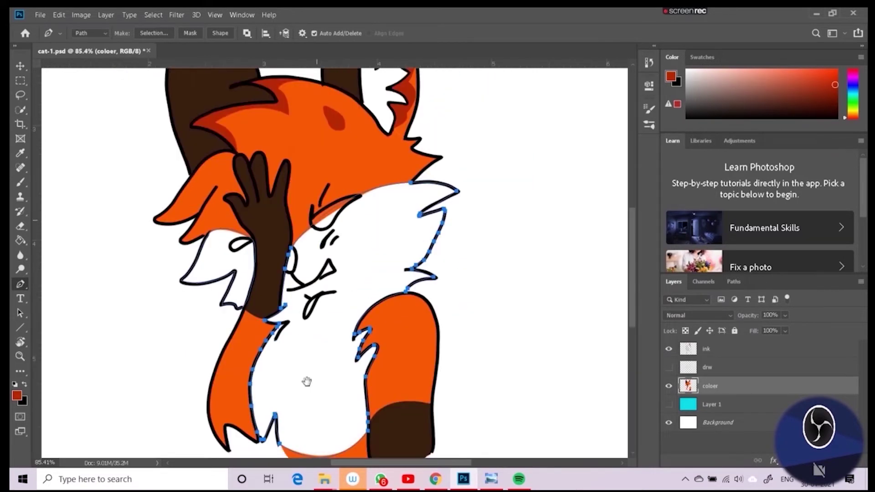
{"action": "scroll", "coordinate": [307, 380], "scroll_direction": "up", "scroll_amount": 3}
{"action": "scroll", "coordinate": [338, 219], "scroll_direction": "up", "scroll_amount": 2}
{"action": "left_click", "coordinate": [343, 170]}
{"action": "left_click", "coordinate": [348, 252]}
{"action": "left_click", "coordinate": [381, 293]}
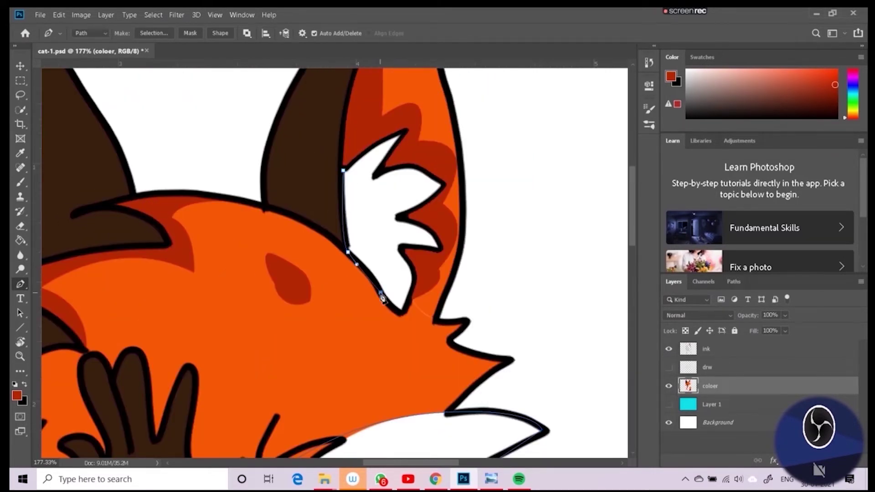
{"action": "left_click", "coordinate": [413, 285]}
{"action": "left_click", "coordinate": [413, 272]}
{"action": "left_click", "coordinate": [400, 249]}
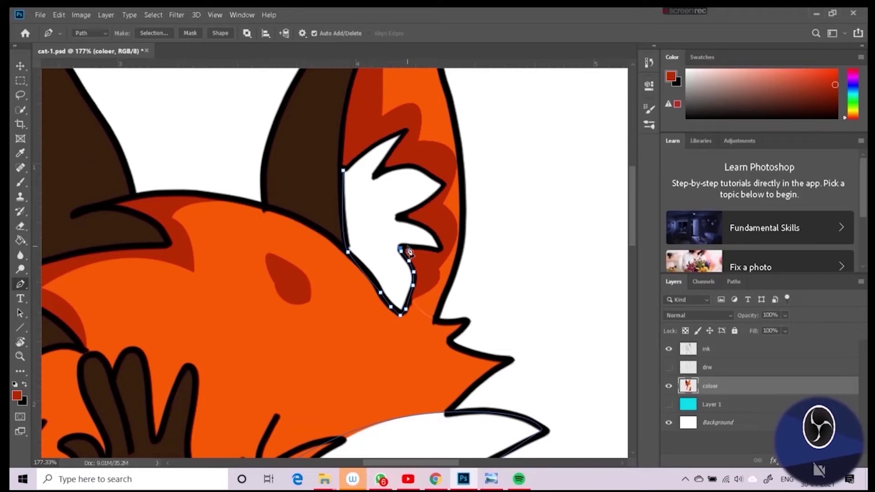
- Trace the inner ear's jagged tufts and close the outline at its tip
{"action": "left_click", "coordinate": [398, 218]}
{"action": "left_click", "coordinate": [434, 197]}
{"action": "left_click", "coordinate": [443, 189]}
{"action": "left_click", "coordinate": [382, 162]}
{"action": "left_click", "coordinate": [396, 144]}
{"action": "left_click", "coordinate": [403, 133]}
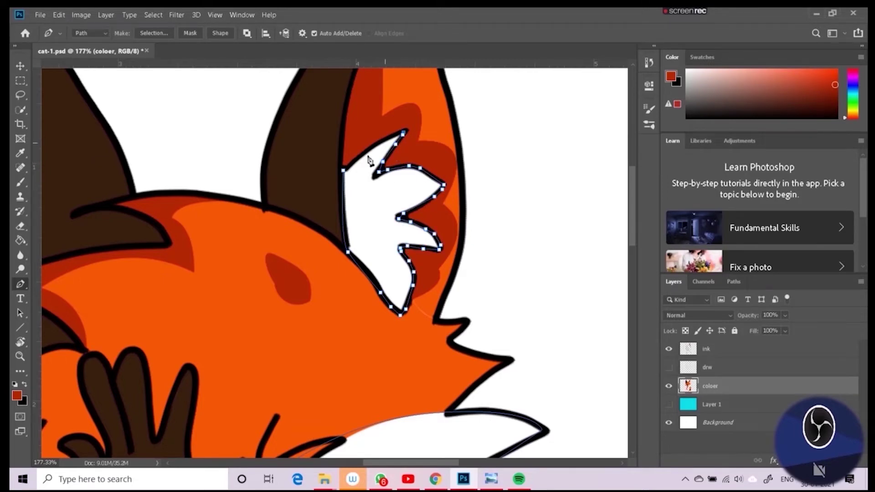
{"action": "left_click", "coordinate": [356, 148]}
- Load the paths as a selection, bucket-fill chest and inner ear pale cream, and deselect
{"action": "key", "text": "ctrl+0"}
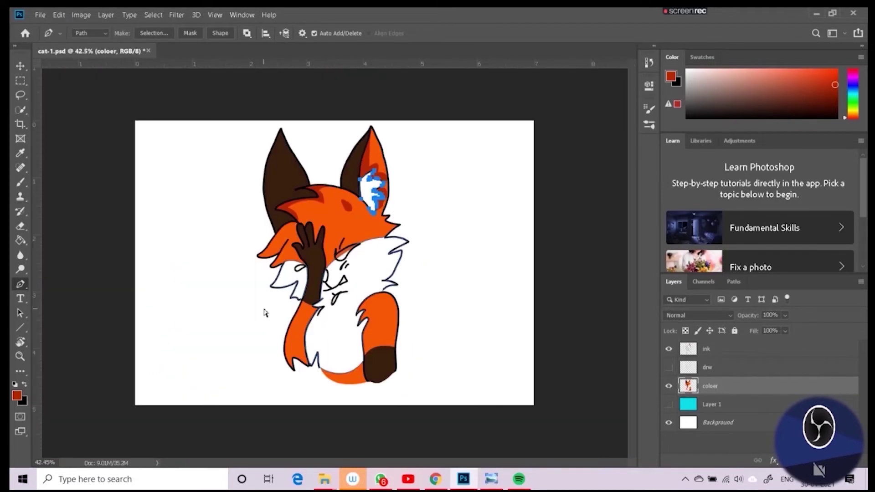
{"action": "key", "text": "ctrl+Return"}
{"action": "left_click_drag", "start_coordinate": [848, 118], "coordinate": [848, 113]}
{"action": "left_click", "coordinate": [751, 72]}
{"action": "key", "text": "g"}
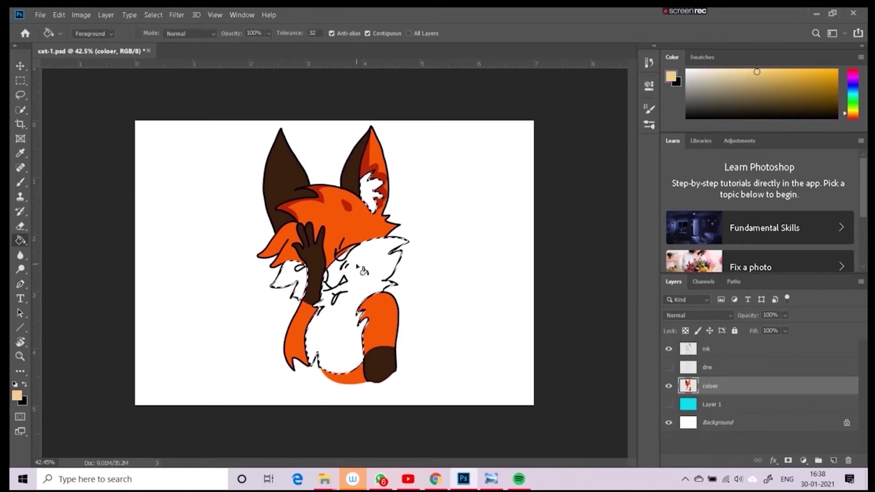
{"action": "left_click", "coordinate": [346, 328]}
{"action": "left_click", "coordinate": [378, 194]}
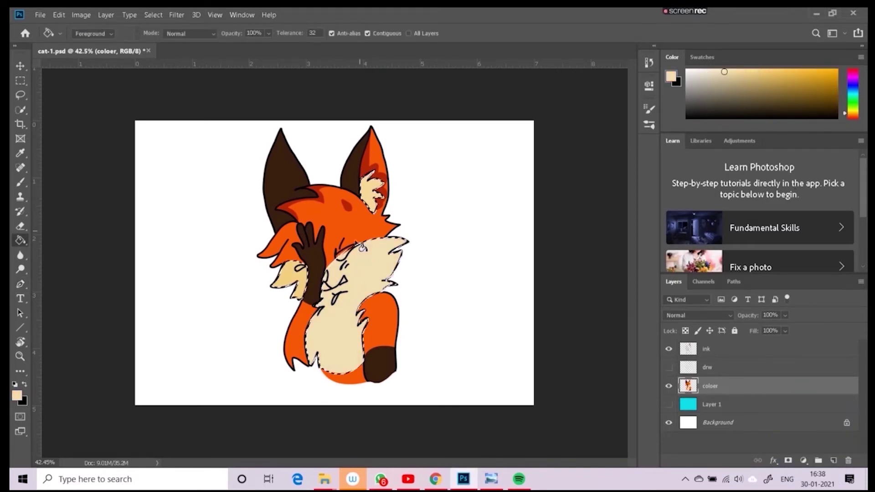
{"action": "key", "text": "ctrl+d"}
- Bring the chest into view and start a Pen highlight shape down the right arm
{"action": "key", "text": "l"}
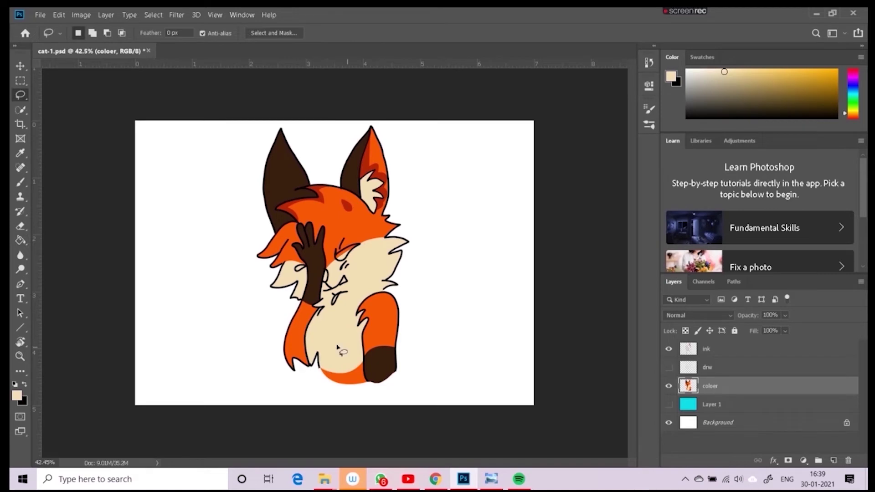
{"action": "scroll", "coordinate": [337, 347], "scroll_direction": "up", "scroll_amount": 5}
{"action": "mouse_move", "coordinate": [343, 359]}
{"action": "left_mouse_down"}
{"action": "mouse_move", "coordinate": [411, 314]}
{"action": "mouse_move", "coordinate": [239, 326]}
{"action": "left_mouse_up"}
{"action": "key", "text": "p"}
{"action": "left_click", "coordinate": [429, 237]}
{"action": "left_click_drag", "start_coordinate": [398, 310], "coordinate": [426, 365]}
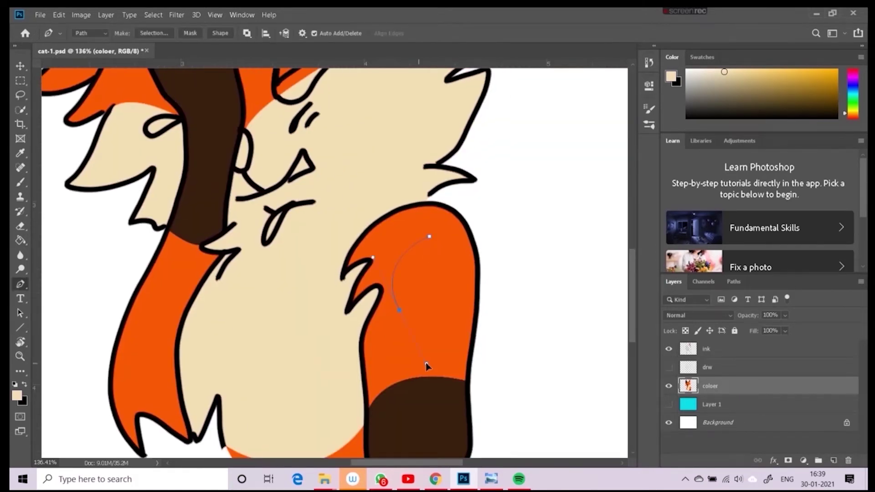
- Outline and close a highlight shape along the lower belly curve
{"action": "left_click_drag", "start_coordinate": [21, 286], "coordinate": [64, 305]}
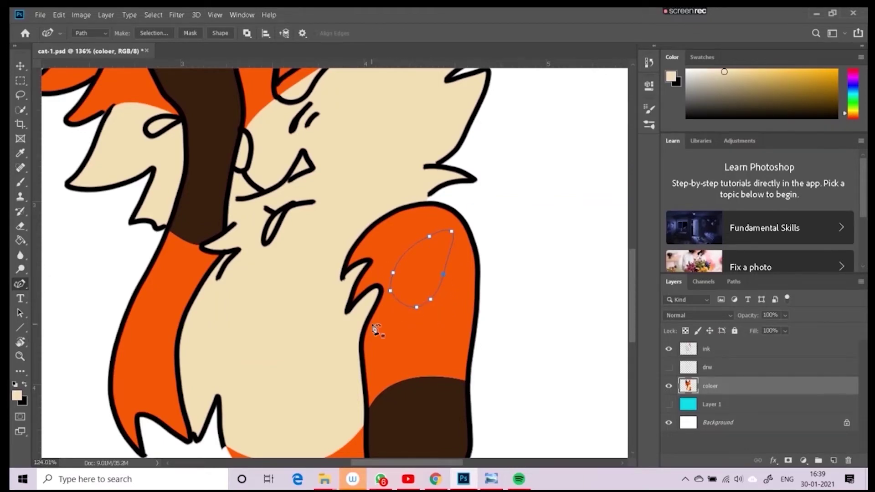
{"action": "scroll", "coordinate": [375, 329], "scroll_direction": "up", "scroll_amount": 4}
{"action": "key", "text": "shift+p"}
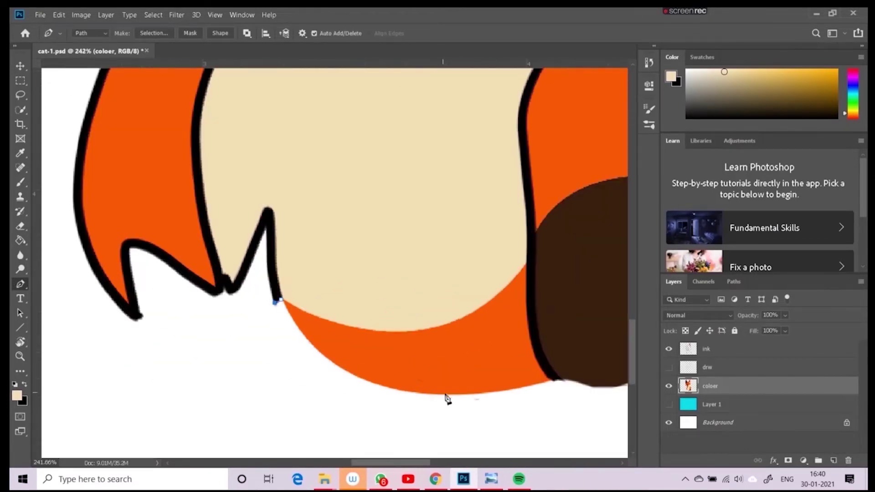
{"action": "left_click_drag", "start_coordinate": [445, 395], "coordinate": [440, 325]}
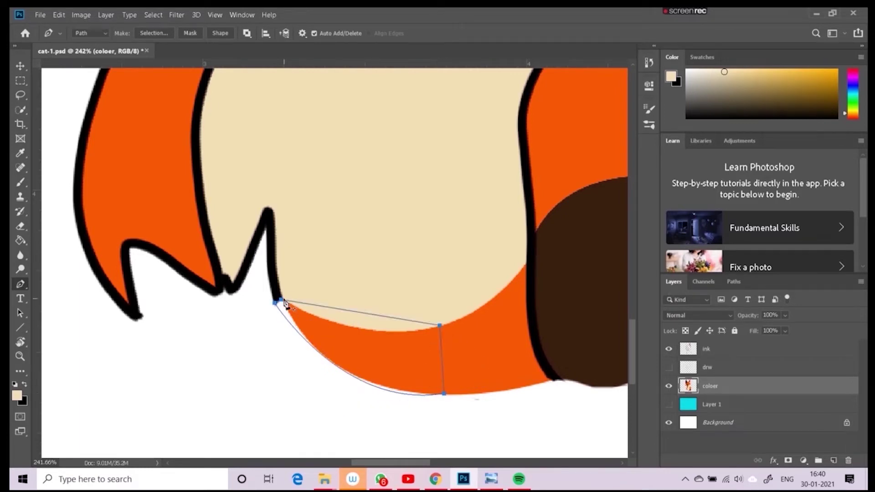
{"action": "left_click_drag", "start_coordinate": [285, 303], "coordinate": [283, 332]}
- Draw a closed highlight shape inside the left ear
{"action": "scroll", "coordinate": [283, 332], "scroll_direction": "down", "scroll_amount": 4}
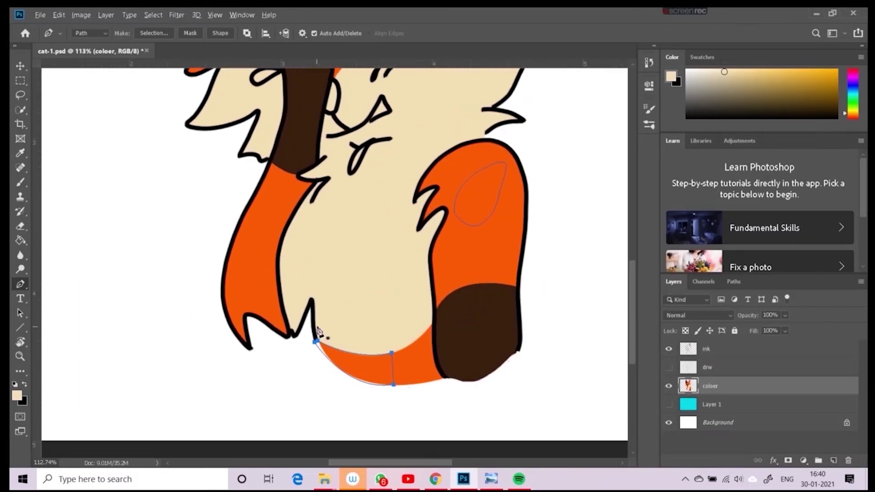
{"action": "scroll", "coordinate": [265, 279], "scroll_direction": "up", "scroll_amount": 1}
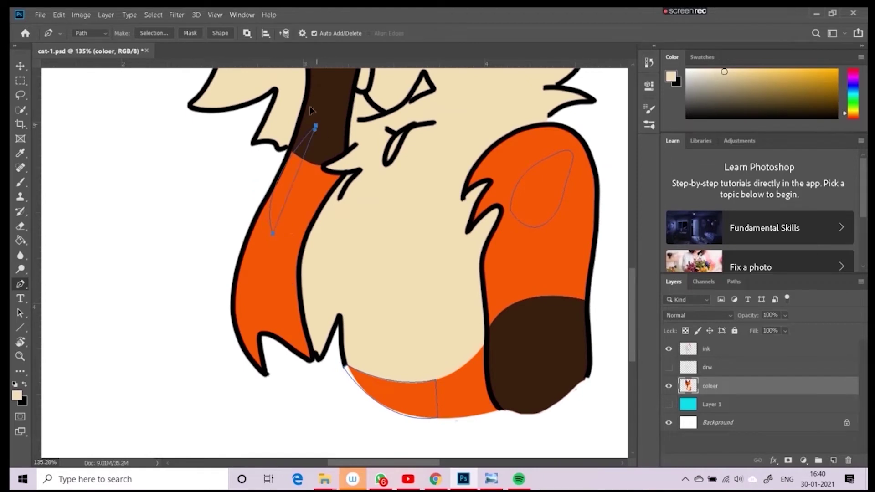
{"action": "scroll", "coordinate": [310, 110], "scroll_direction": "down", "scroll_amount": 2}
{"action": "scroll", "coordinate": [330, 272], "scroll_direction": "up", "scroll_amount": 3}
{"action": "scroll", "coordinate": [331, 272], "scroll_direction": "down", "scroll_amount": 1}
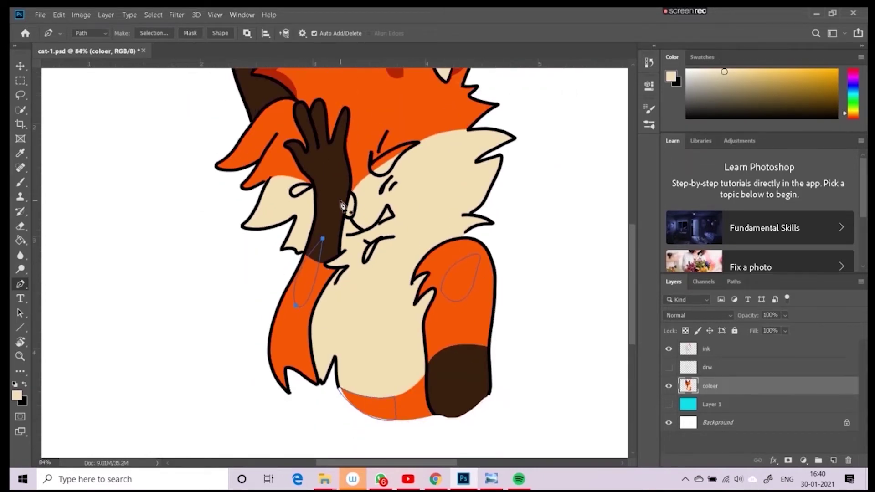
{"action": "scroll", "coordinate": [330, 272], "scroll_direction": "down", "scroll_amount": 1}
{"action": "scroll", "coordinate": [288, 150], "scroll_direction": "up", "scroll_amount": 1}
{"action": "left_click", "coordinate": [296, 131]}
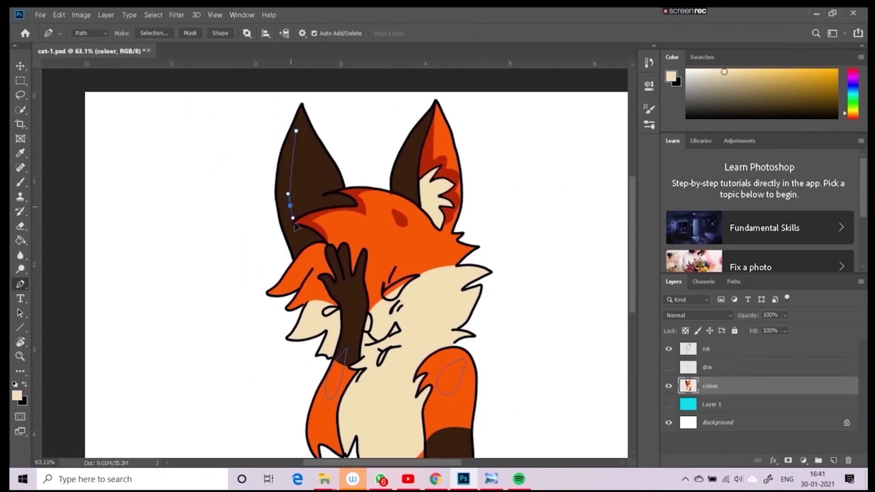
{"action": "left_click", "coordinate": [290, 205]}
{"action": "left_click_drag", "start_coordinate": [297, 131], "coordinate": [318, 191]}
- Convert the highlight paths into a selection and add a new Layer 2
{"action": "right_click", "coordinate": [20, 283]}
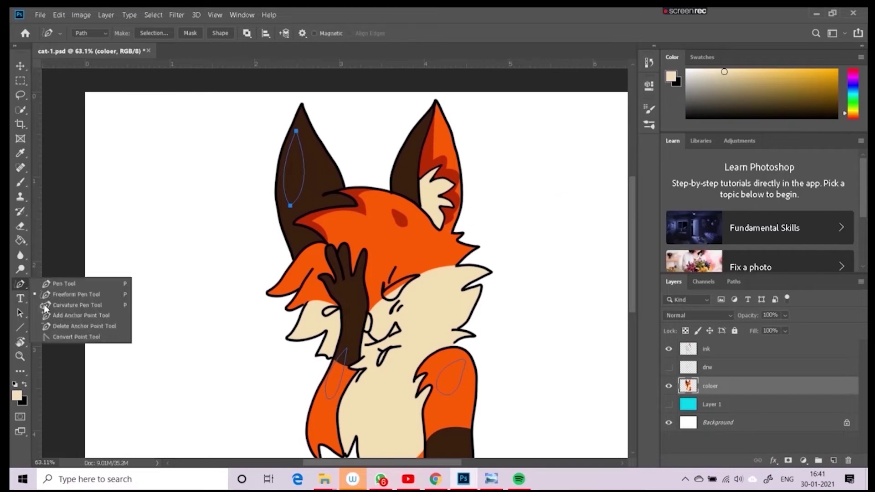
{"action": "left_click", "coordinate": [59, 302]}
{"action": "key", "text": "super"}
{"action": "scroll", "coordinate": [301, 244], "scroll_direction": "down", "scroll_amount": 1}
{"action": "scroll", "coordinate": [301, 244], "scroll_direction": "down", "scroll_amount": 1}
{"action": "key", "text": "ctrl+Return"}
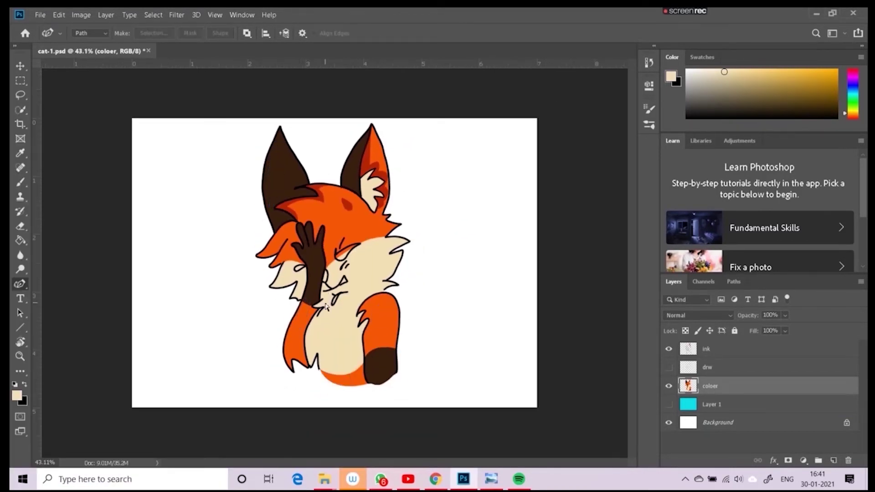
{"action": "key", "text": "ctrl+shift+alt+n"}
- Deselect the filled highlights and set Layer 2's opacity to 41%
{"action": "key", "text": "g"}
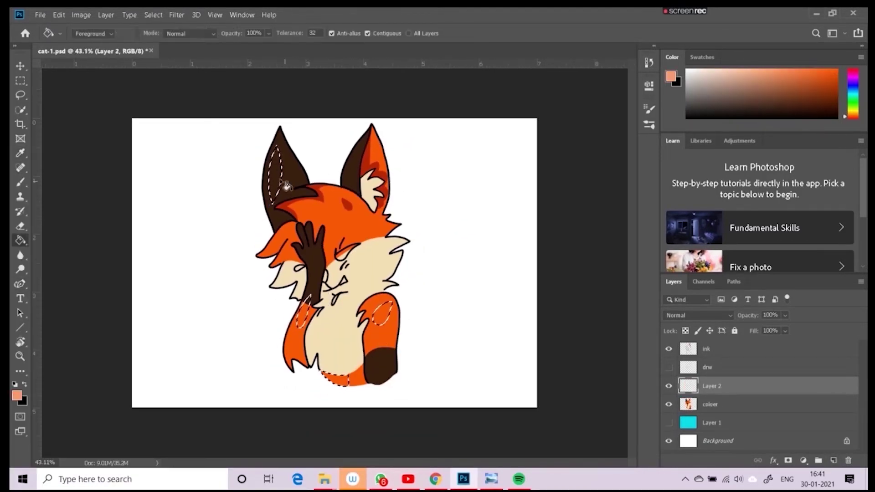
{"action": "key", "text": "l"}
{"action": "right_click", "coordinate": [351, 83]}
{"action": "left_click", "coordinate": [374, 88]}
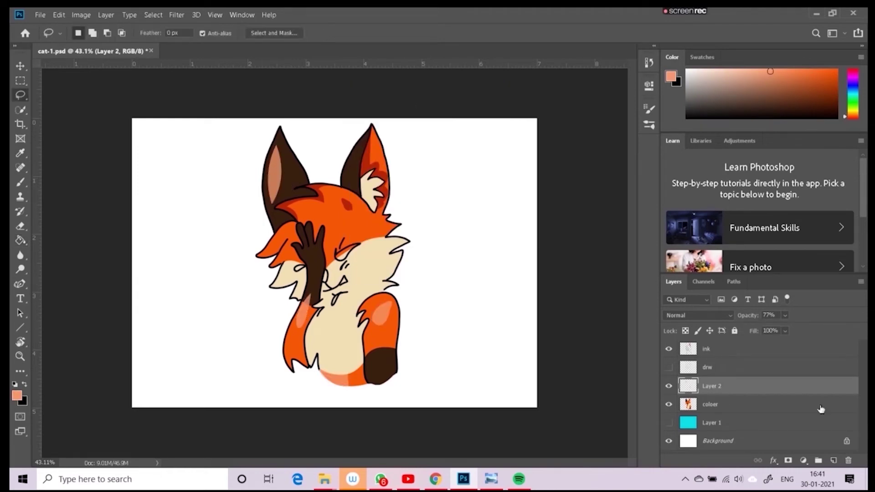
{"action": "left_click", "coordinate": [785, 314]}
{"action": "left_click_drag", "start_coordinate": [798, 328], "coordinate": [777, 329]}
- Pen-draw extra highlight shapes on the cheek and inside the right ear
{"action": "scroll", "coordinate": [45, 292], "scroll_direction": "up", "scroll_amount": 3}
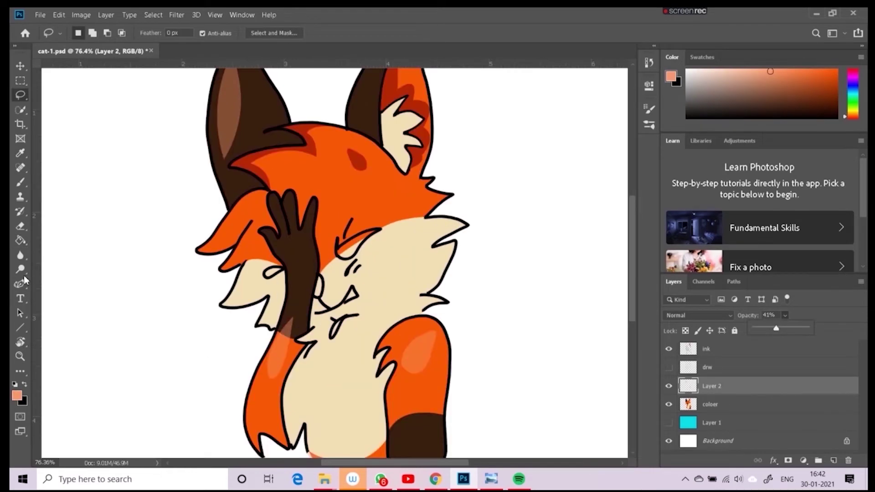
{"action": "scroll", "coordinate": [46, 292], "scroll_direction": "up", "scroll_amount": 2}
{"action": "key", "text": "p"}
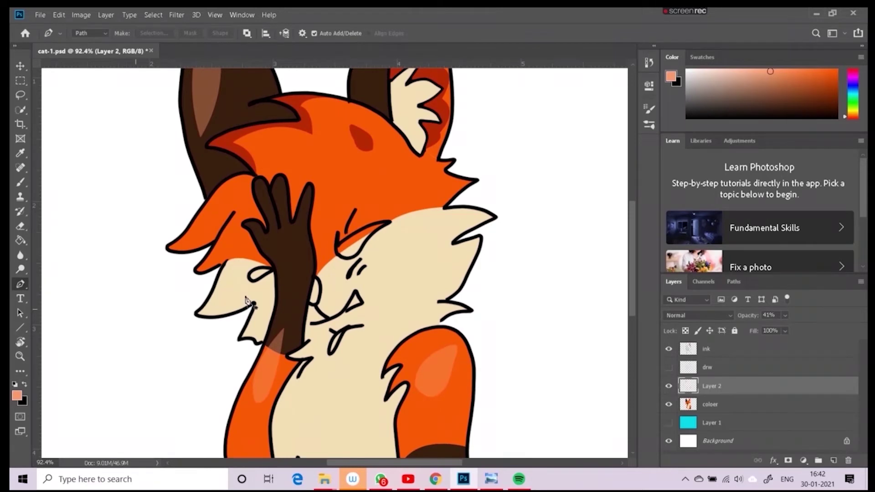
{"action": "left_click_drag", "start_coordinate": [312, 225], "coordinate": [321, 236]}
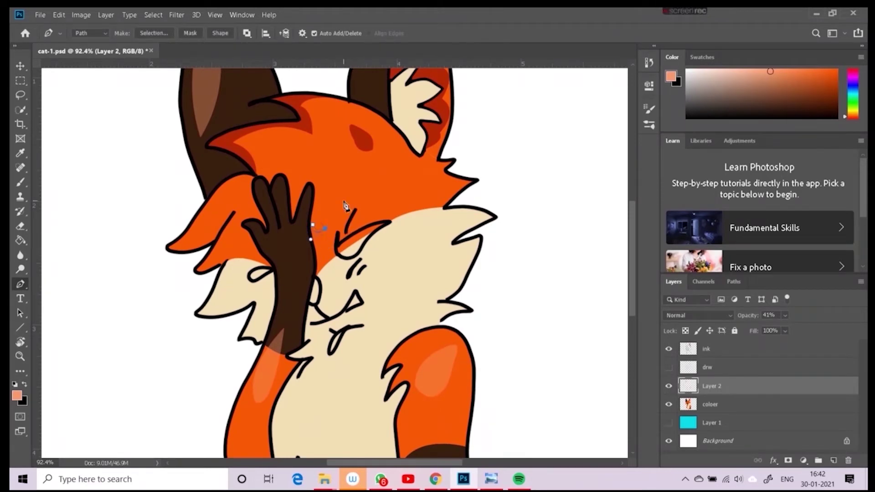
{"action": "scroll", "coordinate": [316, 243], "scroll_direction": "down", "scroll_amount": 2}
{"action": "scroll", "coordinate": [319, 246], "scroll_direction": "down", "scroll_amount": 3}
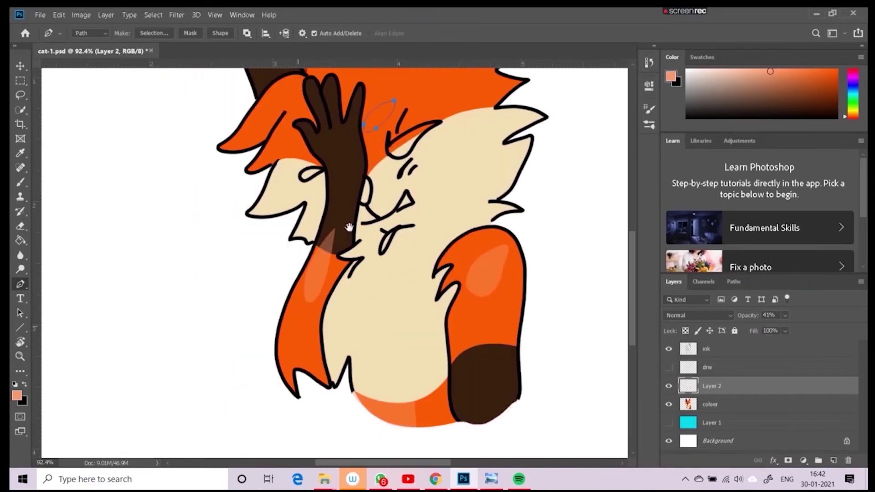
{"action": "scroll", "coordinate": [322, 250], "scroll_direction": "up", "scroll_amount": 4}
{"action": "scroll", "coordinate": [323, 240], "scroll_direction": "up", "scroll_amount": 1}
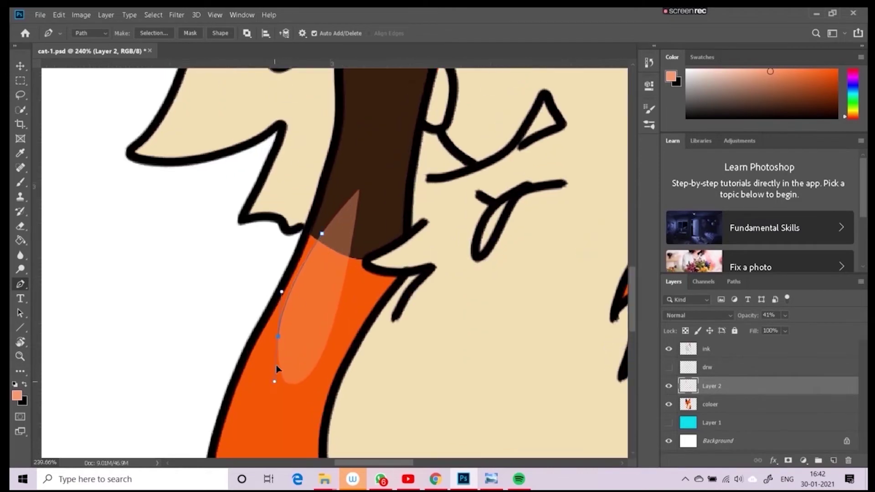
{"action": "scroll", "coordinate": [323, 240], "scroll_direction": "down", "scroll_amount": 5}
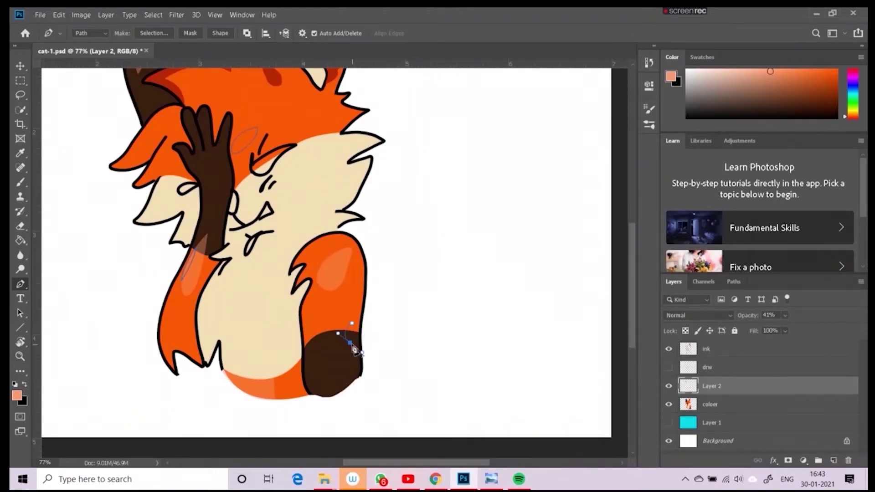
{"action": "scroll", "coordinate": [350, 306], "scroll_direction": "down", "scroll_amount": 1}
{"action": "scroll", "coordinate": [297, 119], "scroll_direction": "up", "scroll_amount": 3}
{"action": "left_click_drag", "start_coordinate": [293, 157], "coordinate": [307, 144]}
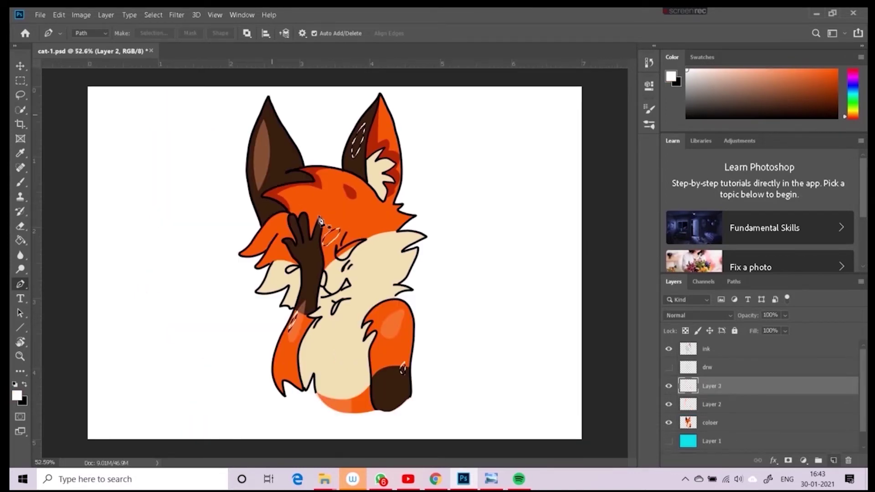
- Fill the new highlight spots white, deselect, and lower that layer's opacity
{"action": "left_click", "coordinate": [337, 240]}
{"action": "key", "text": "ctrl+d"}
{"action": "key", "text": "l"}
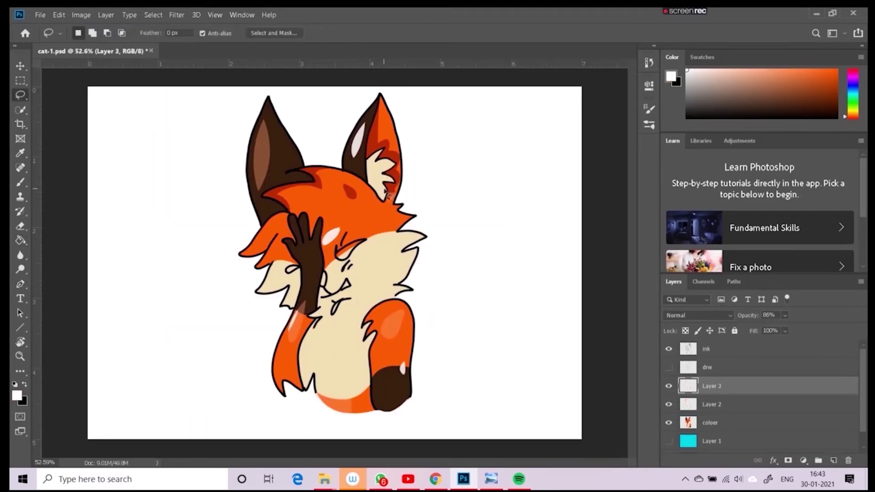
{"action": "left_click_drag", "start_coordinate": [792, 331], "coordinate": [780, 331]}
{"action": "scroll", "coordinate": [316, 285], "scroll_direction": "up", "scroll_amount": 5}
- Trace a closed shadow path along the hand
{"action": "key", "text": "p"}
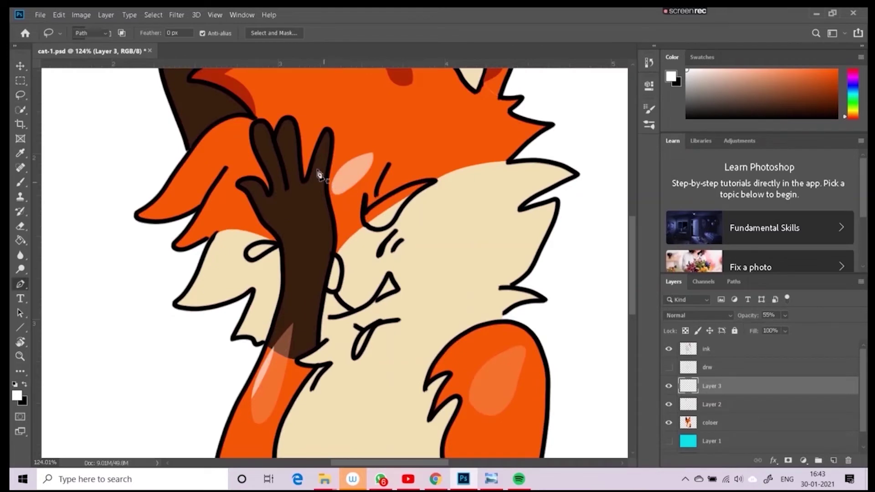
{"action": "left_click", "coordinate": [298, 137]}
{"action": "left_click", "coordinate": [304, 178]}
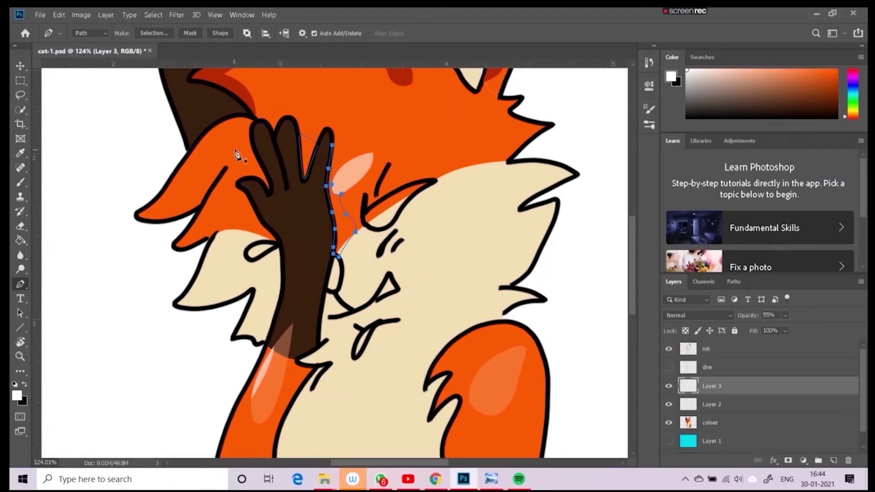
{"action": "left_click", "coordinate": [250, 129]}
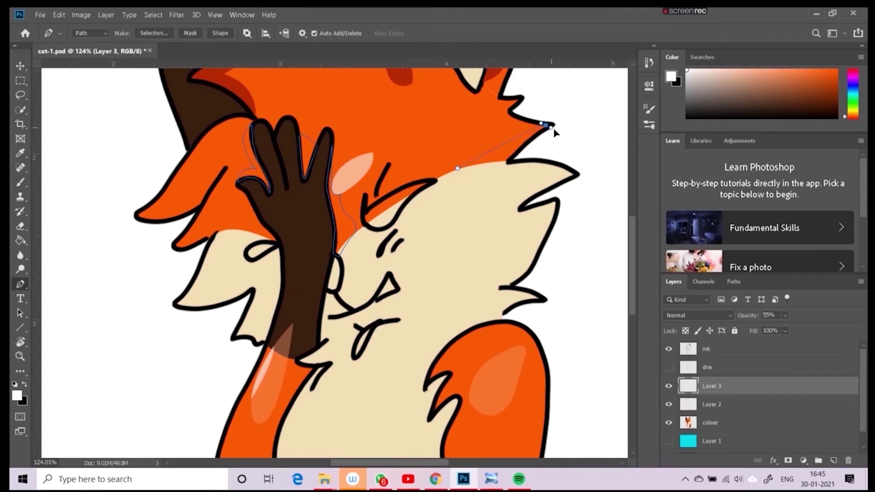
{"action": "scroll", "coordinate": [448, 178], "scroll_direction": "down", "scroll_amount": 3}
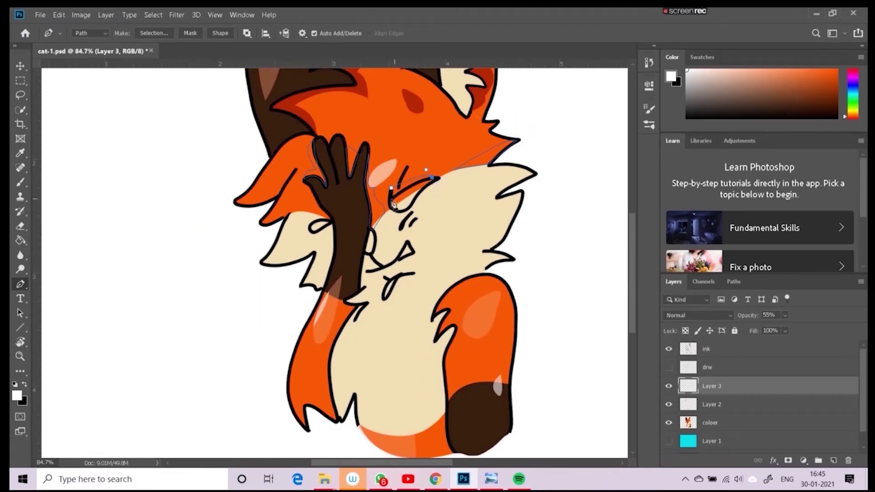
- Extend the shadow path with a curved segment along the shoulder edge
{"action": "left_click", "coordinate": [434, 317]}
{"action": "scroll", "coordinate": [434, 318], "scroll_direction": "up", "scroll_amount": 4}
{"action": "left_click_drag", "start_coordinate": [493, 243], "coordinate": [525, 239]}
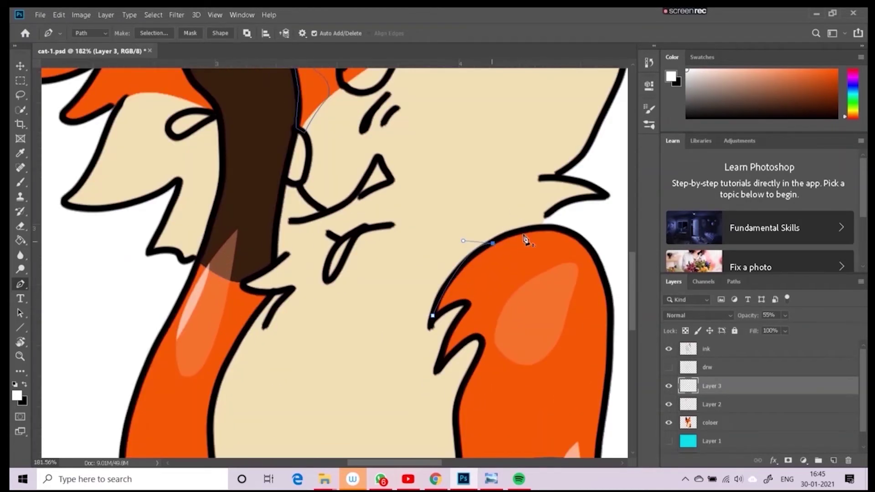
{"action": "scroll", "coordinate": [390, 352], "scroll_direction": "down", "scroll_amount": 3}
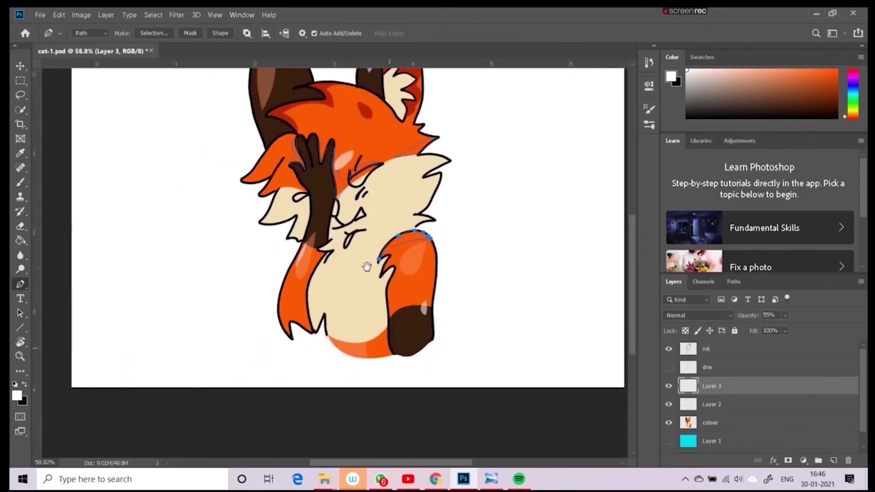
{"action": "scroll", "coordinate": [365, 263], "scroll_direction": "up", "scroll_amount": 3}
- Place anchors down the leg edge and load the shadow paths as a selection
{"action": "left_click", "coordinate": [407, 298]}
{"action": "left_click", "coordinate": [412, 344]}
{"action": "left_click", "coordinate": [420, 363]}
{"action": "key", "text": "ctrl+z"}
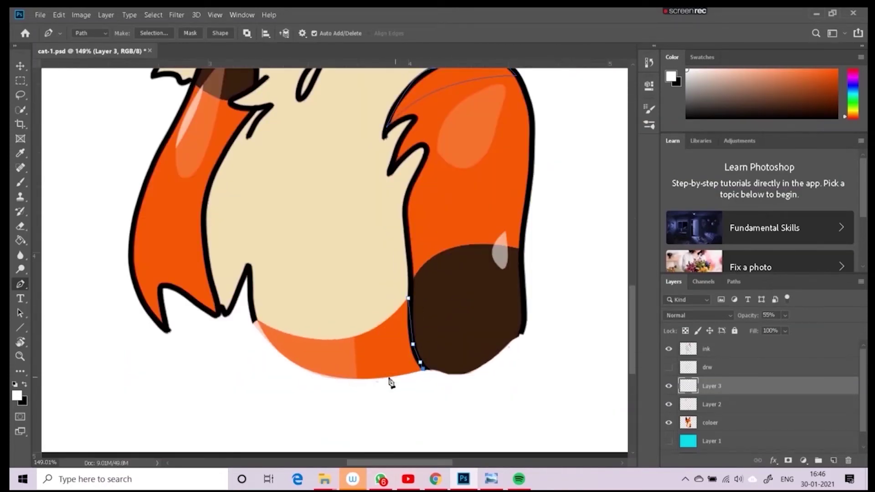
{"action": "scroll", "coordinate": [418, 290], "scroll_direction": "down", "scroll_amount": 5}
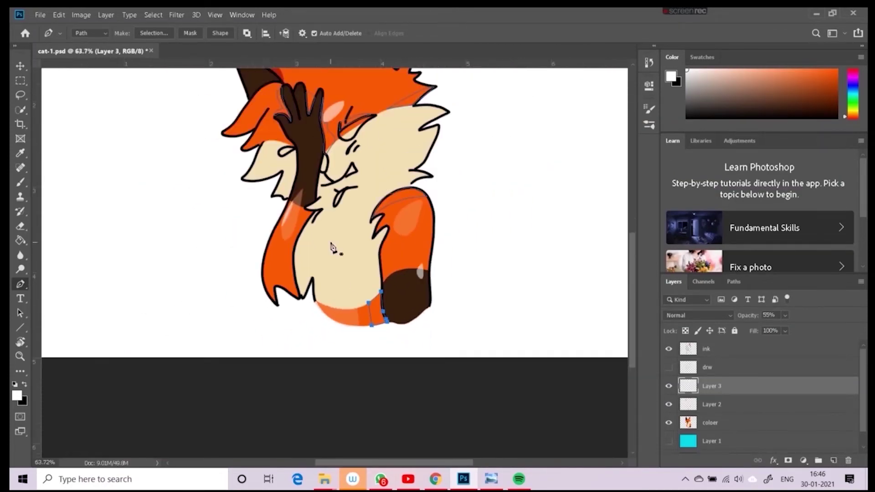
{"action": "key", "text": "ctrl+Return"}
- Drop the shading selection and bring the fox's eye into view
{"action": "key", "text": "g"}
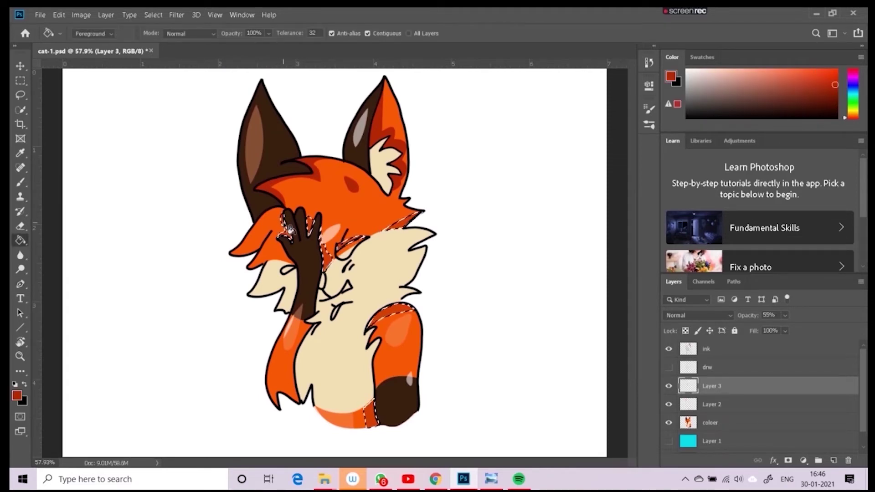
{"action": "key", "text": "l"}
{"action": "key", "text": "ctrl+d"}
{"action": "scroll", "coordinate": [313, 274], "scroll_direction": "down", "scroll_amount": 2}
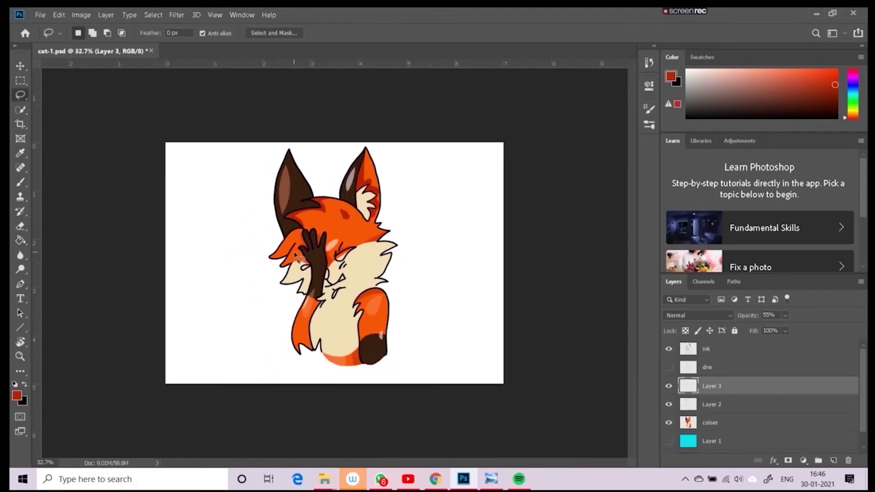
{"action": "scroll", "coordinate": [312, 274], "scroll_direction": "down", "scroll_amount": 1}
{"action": "scroll", "coordinate": [312, 274], "scroll_direction": "up", "scroll_amount": 1}
{"action": "scroll", "coordinate": [315, 329], "scroll_direction": "up", "scroll_amount": 5}
{"action": "mouse_move", "coordinate": [315, 329]}
{"action": "left_mouse_down"}
{"action": "mouse_move", "coordinate": [312, 254]}
{"action": "mouse_move", "coordinate": [301, 214]}
{"action": "left_mouse_up"}
{"action": "scroll", "coordinate": [346, 283], "scroll_direction": "up", "scroll_amount": 4}
- Trace closed Pen paths over both closed-eye strokes
{"action": "key", "text": "p"}
{"action": "left_click", "coordinate": [349, 261]}
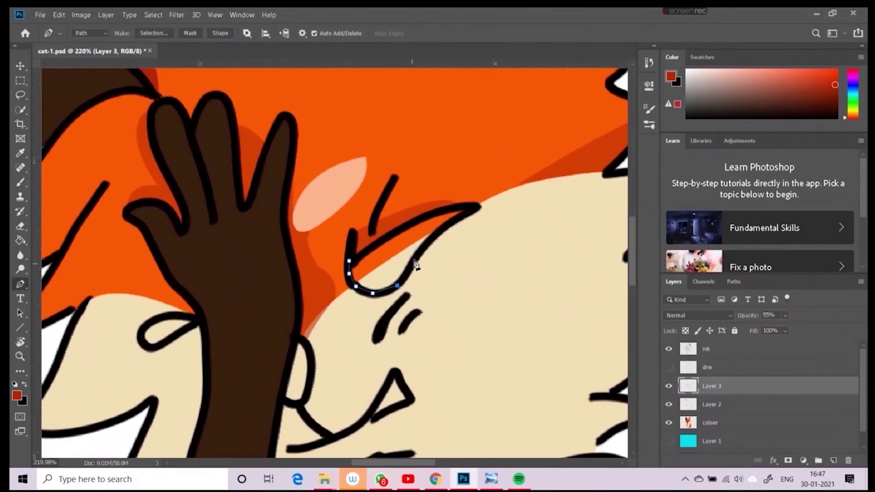
{"action": "left_click", "coordinate": [457, 206]}
{"action": "left_click", "coordinate": [428, 215]}
{"action": "left_click", "coordinate": [383, 240]}
{"action": "left_click", "coordinate": [358, 254]}
{"action": "left_click", "coordinate": [142, 330]}
{"action": "left_click", "coordinate": [150, 322]}
{"action": "left_click", "coordinate": [171, 316]}
{"action": "left_click", "coordinate": [188, 316]}
{"action": "left_click", "coordinate": [198, 318]}
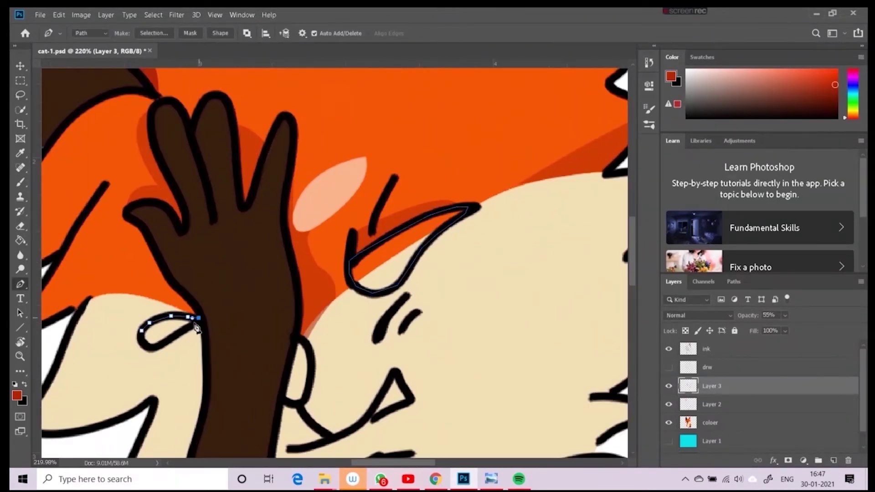
- Trace the cheek mark beside the hand and the mouth stroke, then load the paths as a selection
{"action": "scroll", "coordinate": [273, 364], "scroll_direction": "up", "scroll_amount": 2}
{"action": "left_click", "coordinate": [313, 268]}
{"action": "left_click", "coordinate": [336, 333]}
{"action": "left_click", "coordinate": [320, 377]}
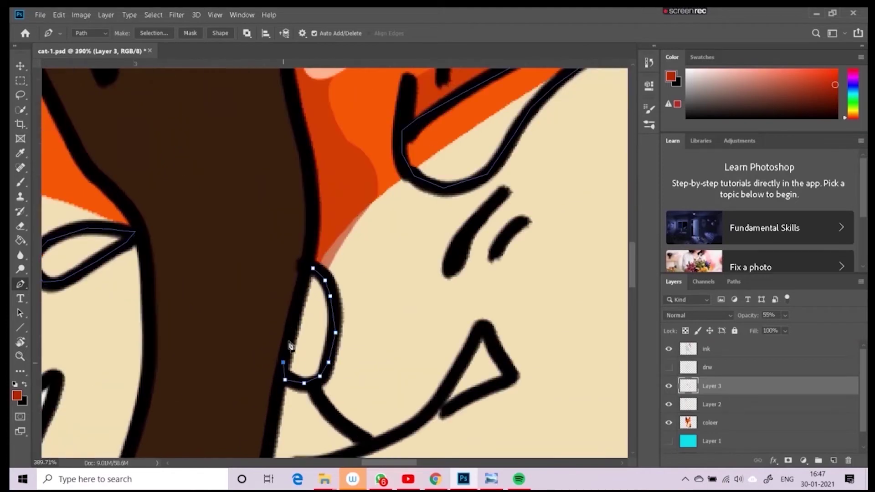
{"action": "left_click", "coordinate": [283, 362]}
{"action": "left_click", "coordinate": [305, 276]}
{"action": "scroll", "coordinate": [301, 315], "scroll_direction": "down", "scroll_amount": 3}
{"action": "left_click", "coordinate": [345, 304]}
{"action": "left_click", "coordinate": [333, 311]}
{"action": "left_click", "coordinate": [327, 320]}
{"action": "left_click", "coordinate": [319, 333]}
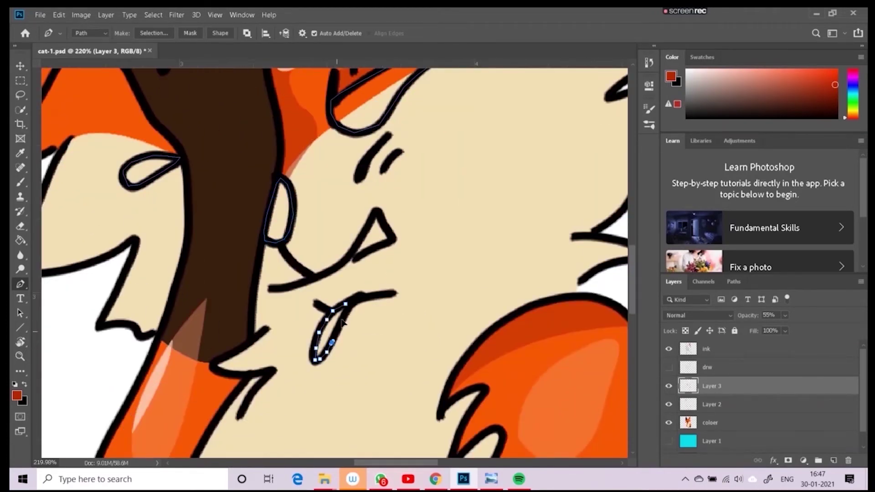
{"action": "scroll", "coordinate": [342, 321], "scroll_direction": "down", "scroll_amount": 3}
{"action": "key", "text": "ctrl+Return"}
- Fill the eye, cheek and mouth selection with black on the coloer layer
{"action": "left_click", "coordinate": [710, 423]}
{"action": "key", "text": "g"}
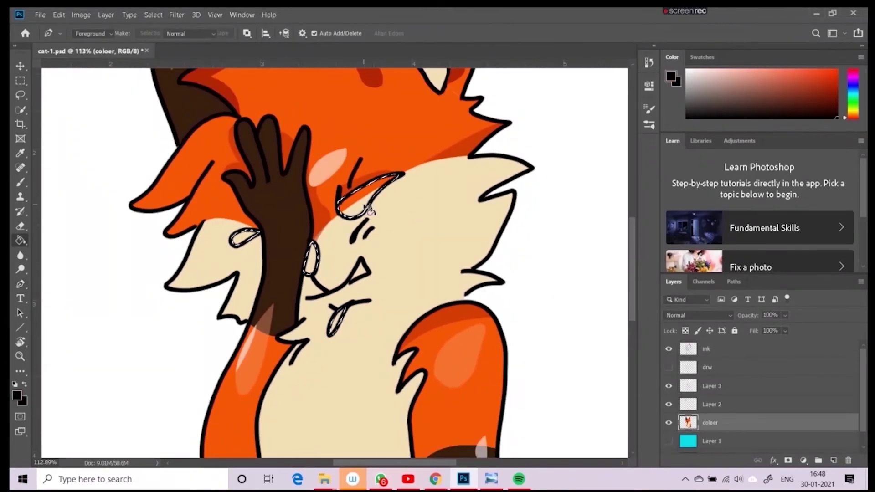
{"action": "left_click", "coordinate": [369, 210]}
{"action": "key", "text": "l"}
{"action": "scroll", "coordinate": [319, 256], "scroll_direction": "down", "scroll_amount": 2}
{"action": "scroll", "coordinate": [314, 267], "scroll_direction": "down", "scroll_amount": 2}
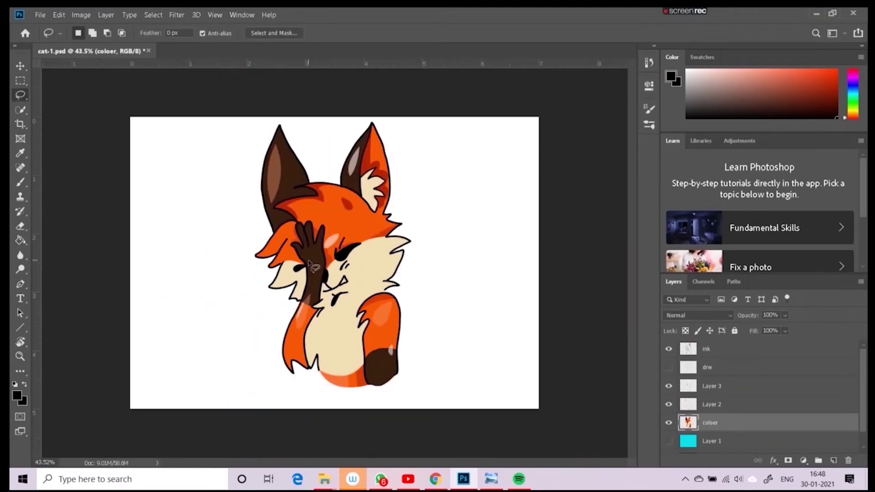
{"action": "scroll", "coordinate": [313, 262], "scroll_direction": "down", "scroll_amount": 1}
{"action": "scroll", "coordinate": [315, 260], "scroll_direction": "down", "scroll_amount": 1}
{"action": "scroll", "coordinate": [328, 246], "scroll_direction": "up", "scroll_amount": 3}
{"action": "scroll", "coordinate": [341, 235], "scroll_direction": "up", "scroll_amount": 1}
- Sample the peach highlight and then black as the Brush colour
{"action": "key", "text": "b"}
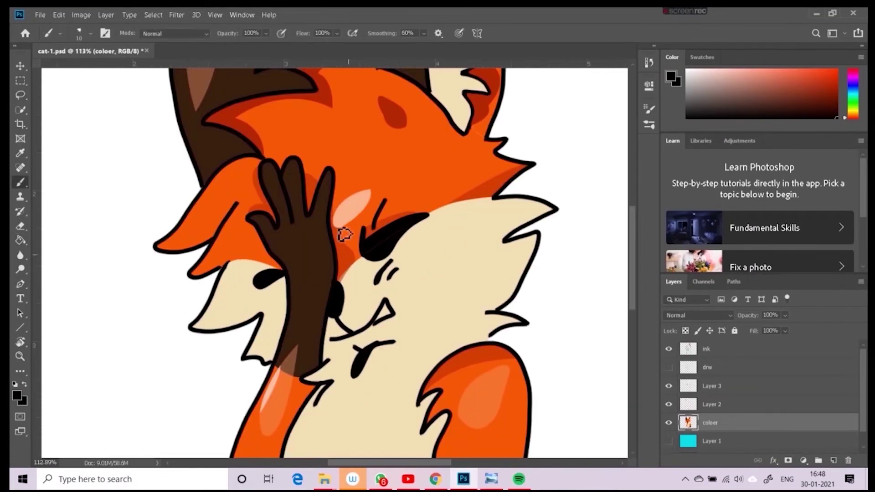
{"action": "left_click", "coordinate": [352, 211], "text": "alt"}
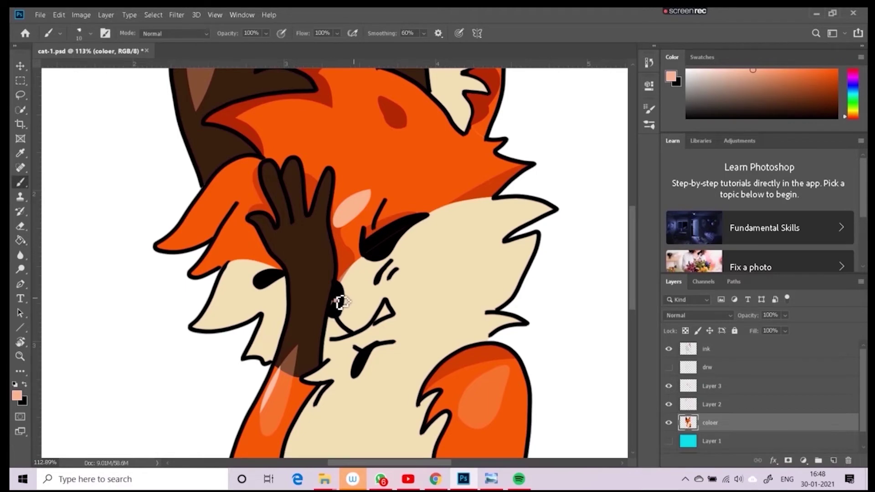
{"action": "scroll", "coordinate": [341, 302], "scroll_direction": "down", "scroll_amount": 2}
{"action": "left_click", "coordinate": [361, 253], "text": "alt"}
{"action": "scroll", "coordinate": [363, 274], "scroll_direction": "down", "scroll_amount": 1}
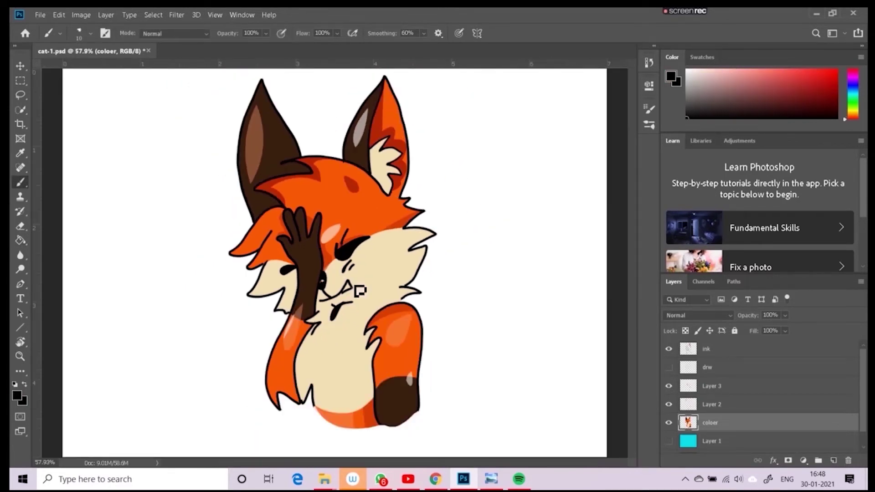
{"action": "scroll", "coordinate": [360, 290], "scroll_direction": "down", "scroll_amount": 2}
- Crop the canvas by pulling its left and right edges in around the fox
{"action": "left_click", "coordinate": [20, 124]}
{"action": "left_click_drag", "start_coordinate": [166, 142], "coordinate": [203, 144]}
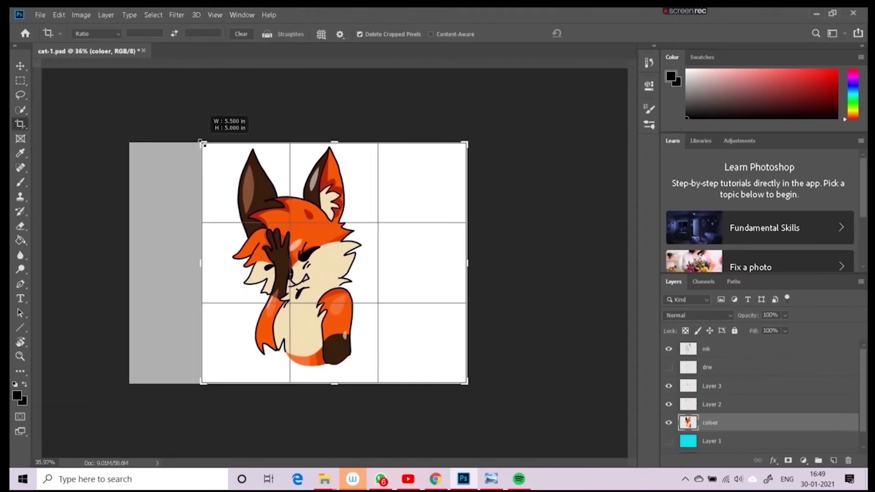
{"action": "left_click_drag", "start_coordinate": [503, 262], "coordinate": [431, 257]}
{"action": "key", "text": "Return"}
- Merge the artwork into the ink layer, trial Brightness/Contrast without applying, and add an empty layer
{"action": "left_click", "coordinate": [706, 353], "text": "shift"}
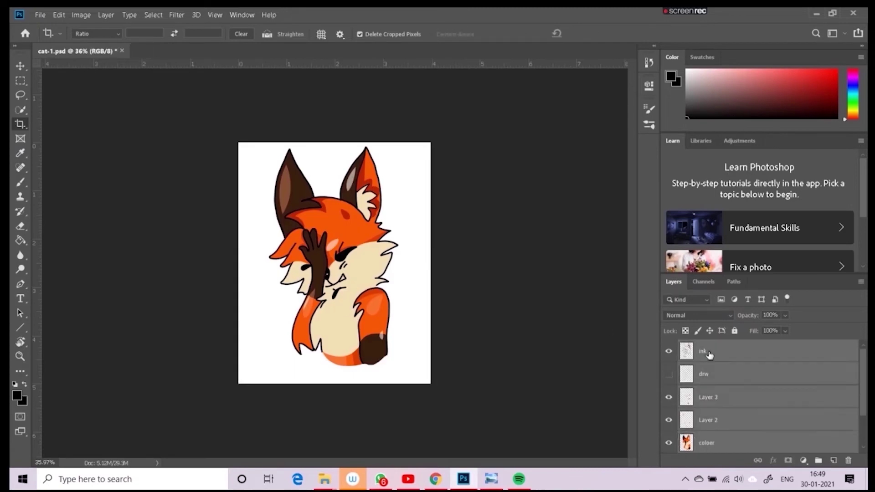
{"action": "key", "text": "ctrl+e"}
{"action": "left_click", "coordinate": [81, 15]}
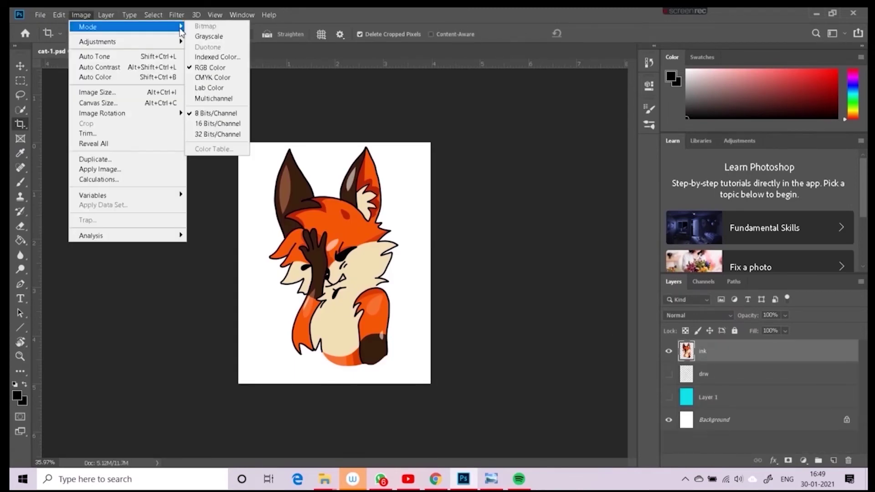
{"action": "left_click", "coordinate": [210, 38]}
{"action": "left_click_drag", "start_coordinate": [658, 127], "coordinate": [631, 127]}
{"action": "left_click_drag", "start_coordinate": [658, 154], "coordinate": [677, 158]}
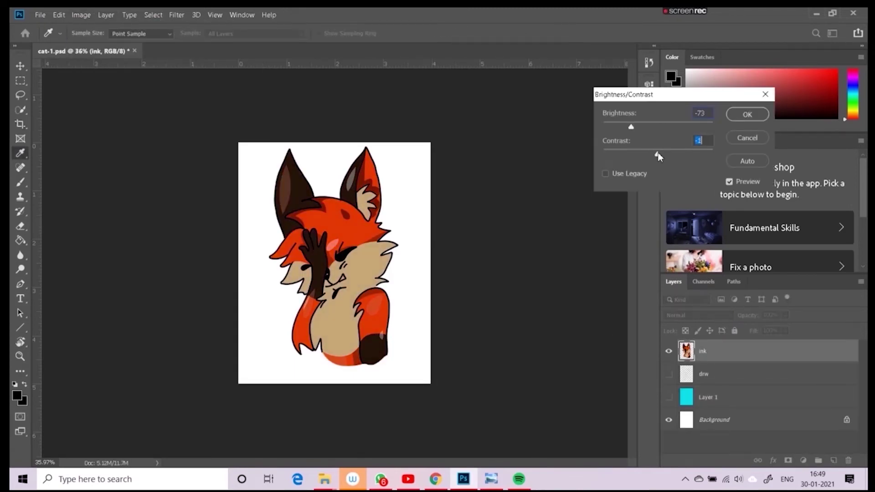
{"action": "left_click", "coordinate": [738, 138]}
{"action": "key", "text": "ctrl+shift+alt+n"}
- Trace a closed Pen path along the fox's cheek edge
{"action": "scroll", "coordinate": [400, 346], "scroll_direction": "up", "scroll_amount": 3}
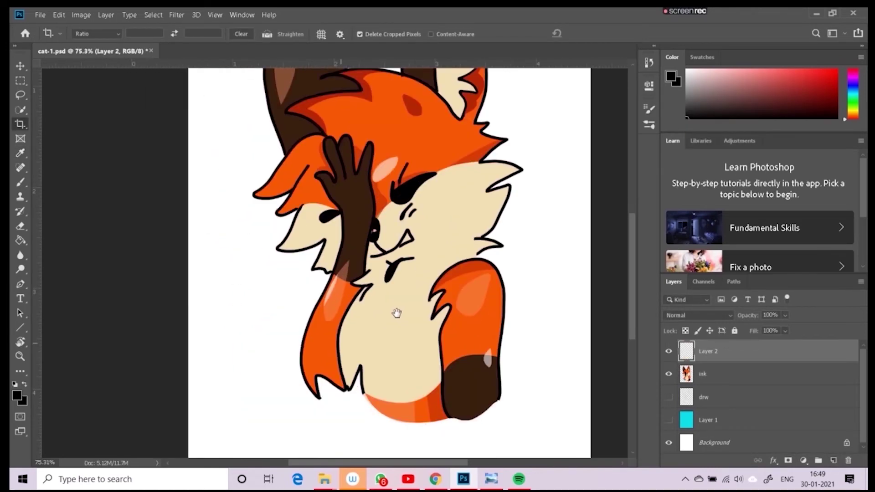
{"action": "scroll", "coordinate": [397, 315], "scroll_direction": "up", "scroll_amount": 2}
{"action": "key", "text": "p"}
{"action": "left_click", "coordinate": [290, 230]}
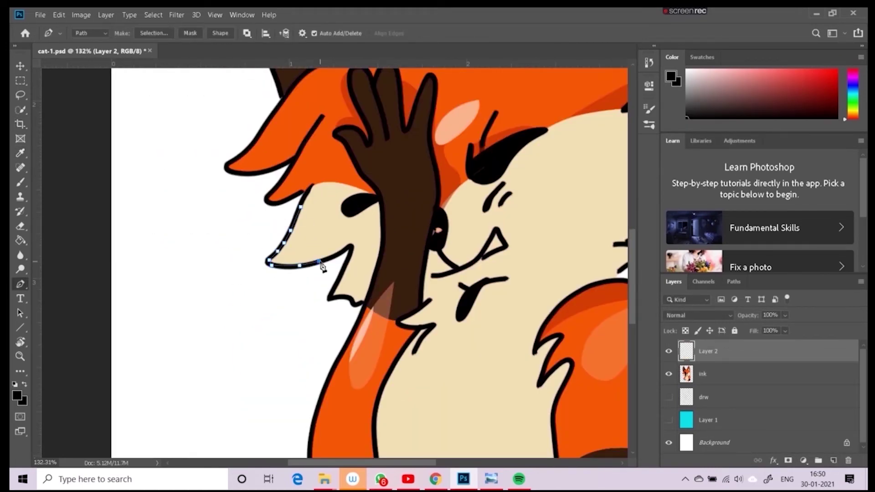
{"action": "left_click", "coordinate": [350, 246]}
{"action": "left_click", "coordinate": [288, 252]}
{"action": "left_click_drag", "start_coordinate": [300, 207], "coordinate": [288, 203]}
- Trace curved fur paths beside, below and above the eye
{"action": "left_click", "coordinate": [427, 250]}
{"action": "left_click", "coordinate": [425, 263]}
{"action": "left_click", "coordinate": [433, 275]}
{"action": "left_click", "coordinate": [477, 259]}
{"action": "mouse_move", "coordinate": [446, 233]}
{"action": "left_mouse_down"}
{"action": "mouse_move", "coordinate": [470, 234]}
{"action": "mouse_move", "coordinate": [383, 136]}
{"action": "left_mouse_up"}
{"action": "left_click", "coordinate": [425, 172]}
{"action": "left_click", "coordinate": [414, 186]}
{"action": "left_click_drag", "start_coordinate": [405, 207], "coordinate": [399, 225]}
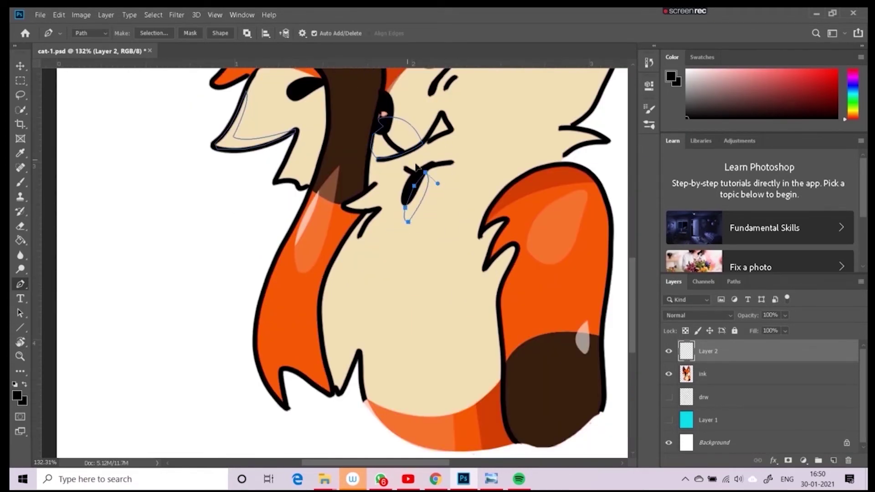
{"action": "left_click_drag", "start_coordinate": [430, 190], "coordinate": [434, 182]}
{"action": "left_click", "coordinate": [443, 169]}
- Trace the chest fur edge and the arm's fur tuft
{"action": "left_click", "coordinate": [339, 250]}
{"action": "left_click", "coordinate": [324, 276]}
{"action": "left_click", "coordinate": [322, 290]}
{"action": "left_click", "coordinate": [319, 315]}
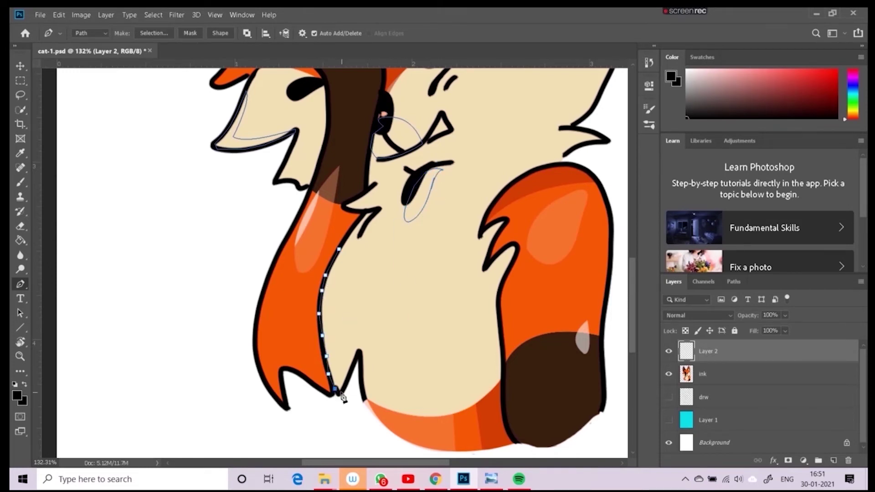
{"action": "left_click", "coordinate": [338, 373]}
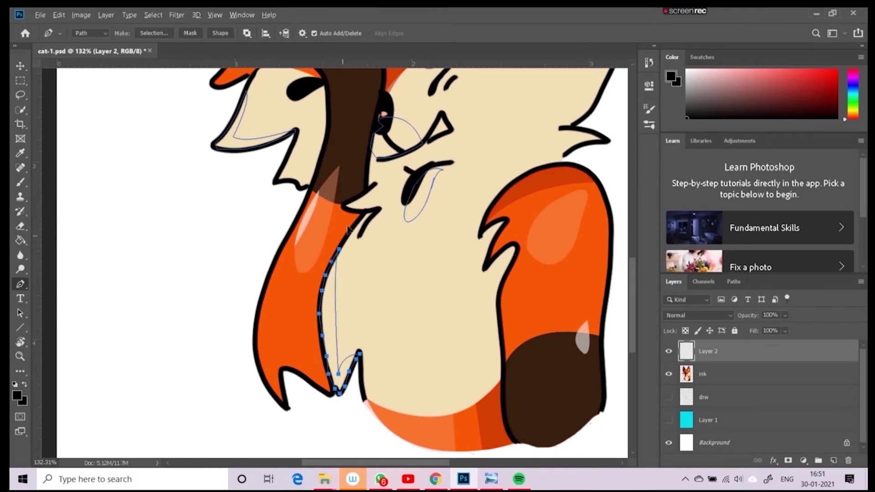
{"action": "mouse_move", "coordinate": [478, 247]}
{"action": "left_mouse_down"}
{"action": "mouse_move", "coordinate": [411, 224]}
{"action": "mouse_move", "coordinate": [434, 214]}
{"action": "left_mouse_up"}
{"action": "left_click", "coordinate": [414, 212]}
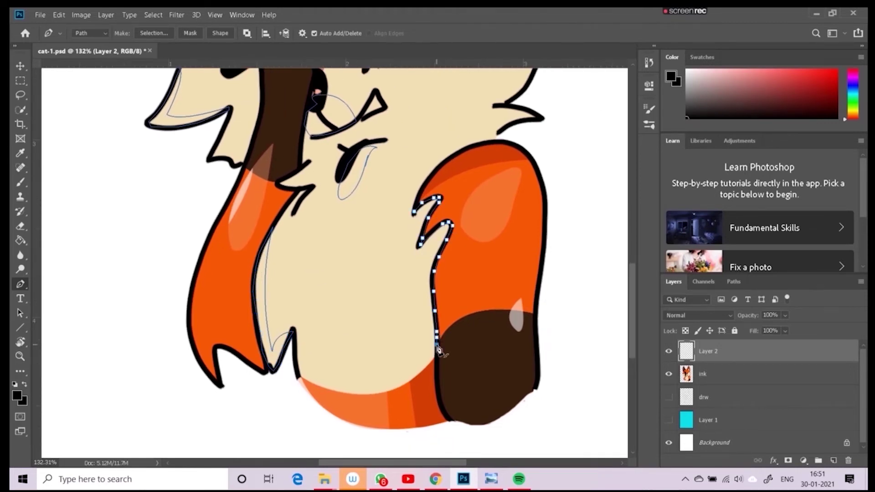
{"action": "left_click_drag", "start_coordinate": [413, 224], "coordinate": [424, 212]}
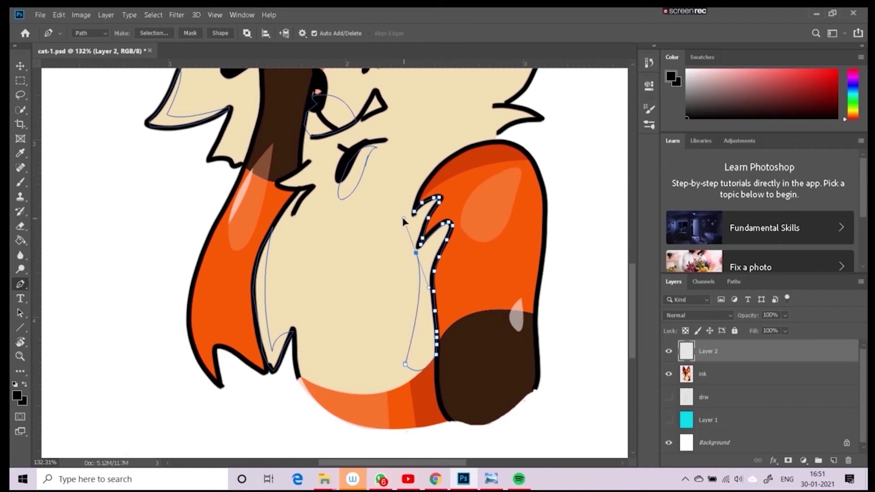
- Close the upper cheek fur outline and load all traced paths as a selection
{"action": "scroll", "coordinate": [372, 252], "scroll_direction": "down", "scroll_amount": 2}
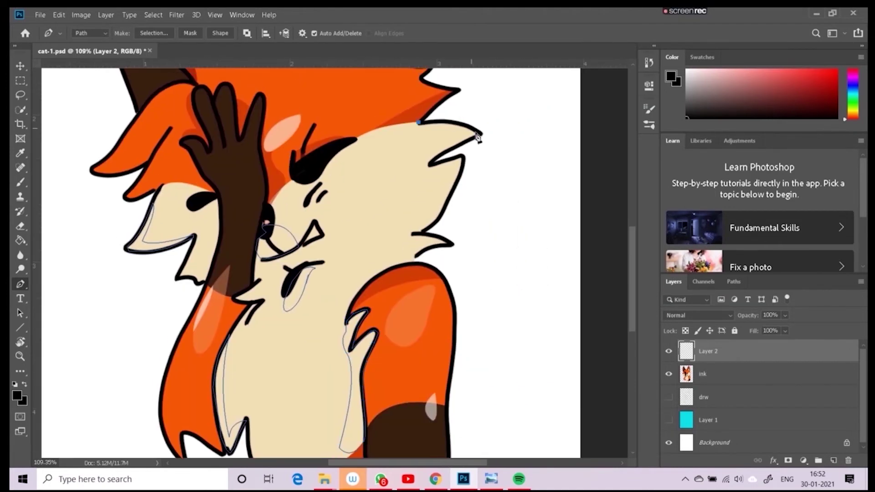
{"action": "left_click", "coordinate": [418, 122]}
{"action": "left_click_drag", "start_coordinate": [478, 134], "coordinate": [485, 147]}
{"action": "left_click", "coordinate": [412, 232]}
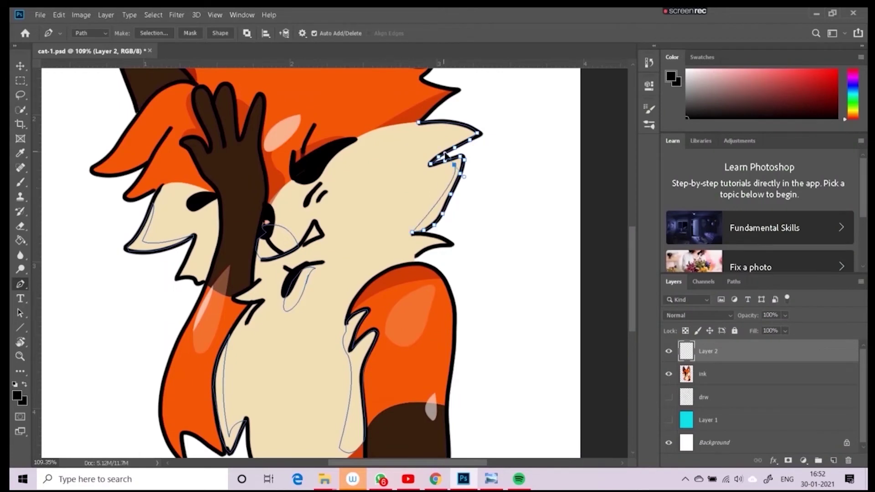
{"action": "left_click", "coordinate": [423, 168]}
{"action": "left_click", "coordinate": [457, 135]}
{"action": "left_click", "coordinate": [419, 123]}
{"action": "scroll", "coordinate": [381, 280], "scroll_direction": "down", "scroll_amount": 2}
{"action": "key", "text": "ctrl+Return"}
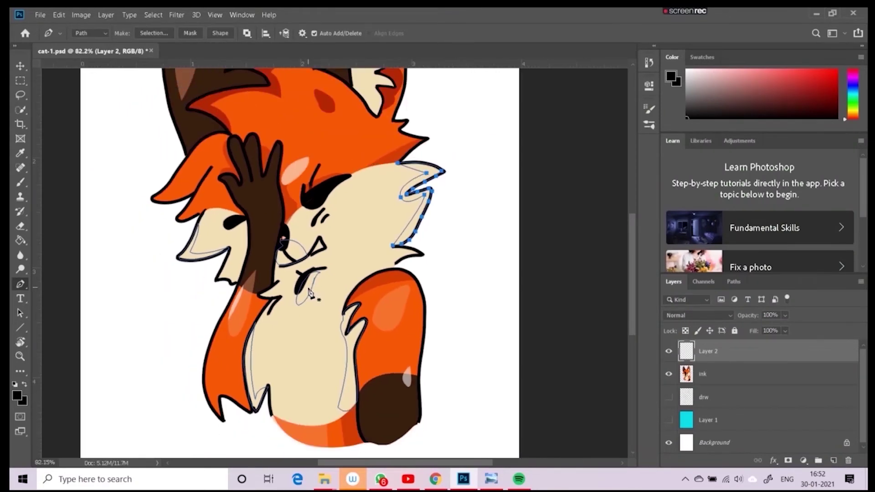
- Fill the selected fur with cream, deselect, and lasso the chest and face areas
{"action": "left_click", "coordinate": [411, 209], "text": "alt"}
{"action": "key", "text": "g"}
{"action": "left_click", "coordinate": [411, 210]}
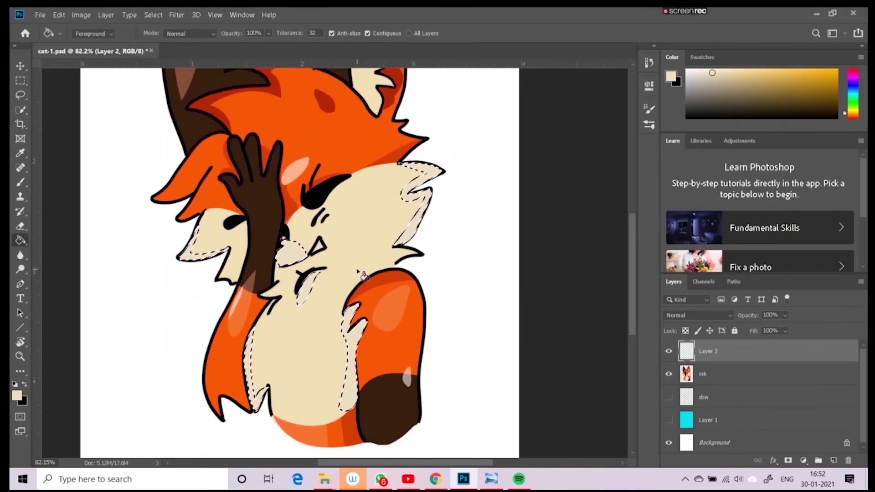
{"action": "key", "text": "ctrl+d"}
{"action": "key", "text": "l"}
{"action": "scroll", "coordinate": [345, 340], "scroll_direction": "down", "scroll_amount": 2}
{"action": "left_click_drag", "start_coordinate": [362, 392], "coordinate": [363, 395]}
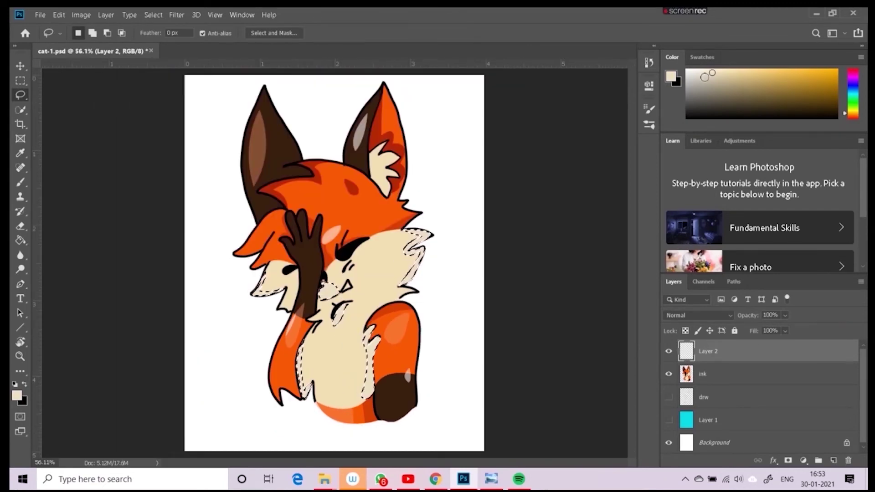
- Clean up the fill edges with the Eraser and lower Layer 2 opacity to 91%
{"action": "key", "text": "g"}
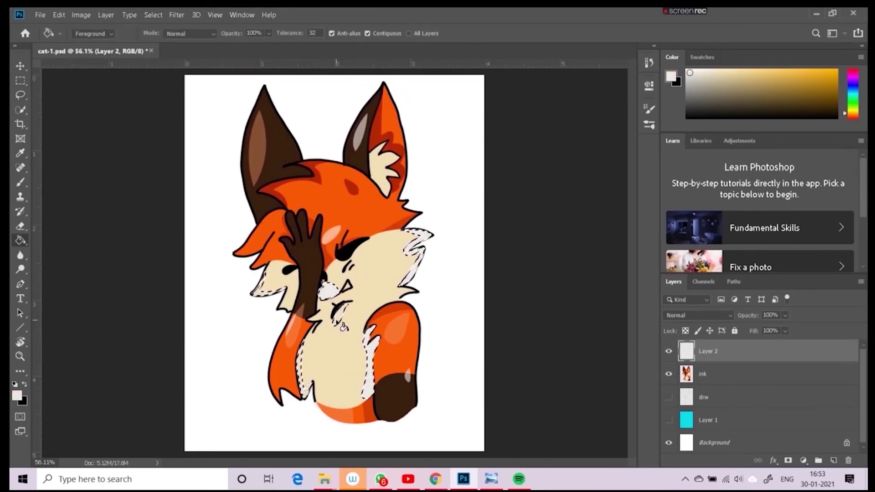
{"action": "key", "text": "e"}
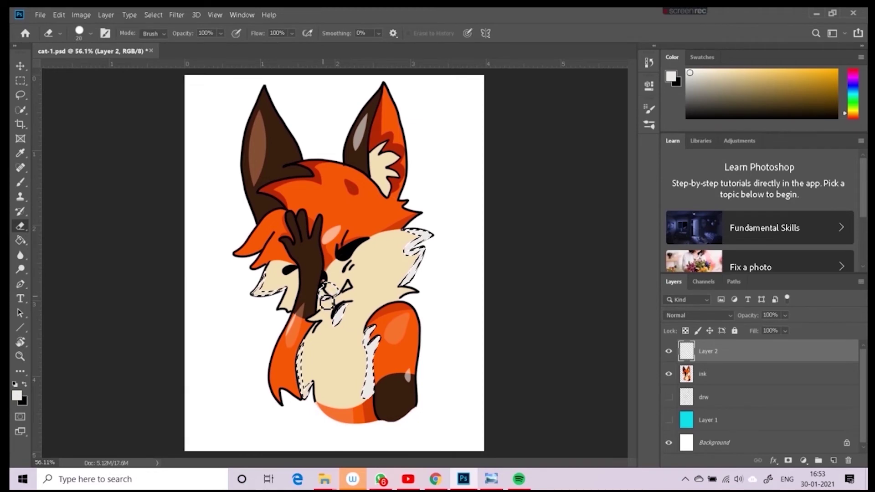
{"action": "key", "text": "l"}
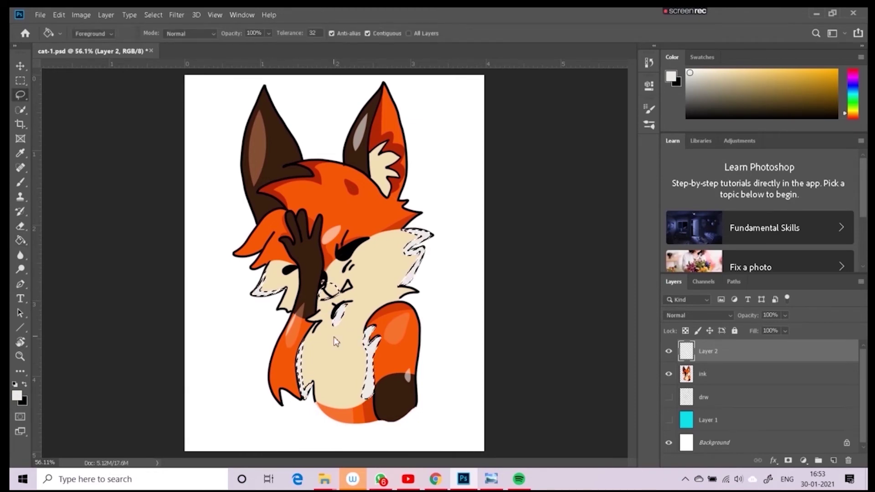
{"action": "key", "text": "ctrl+d"}
{"action": "key", "text": "e"}
{"action": "scroll", "coordinate": [335, 263], "scroll_direction": "down", "scroll_amount": 2}
{"action": "scroll", "coordinate": [334, 263], "scroll_direction": "down", "scroll_amount": 2}
{"action": "left_click", "coordinate": [785, 315]}
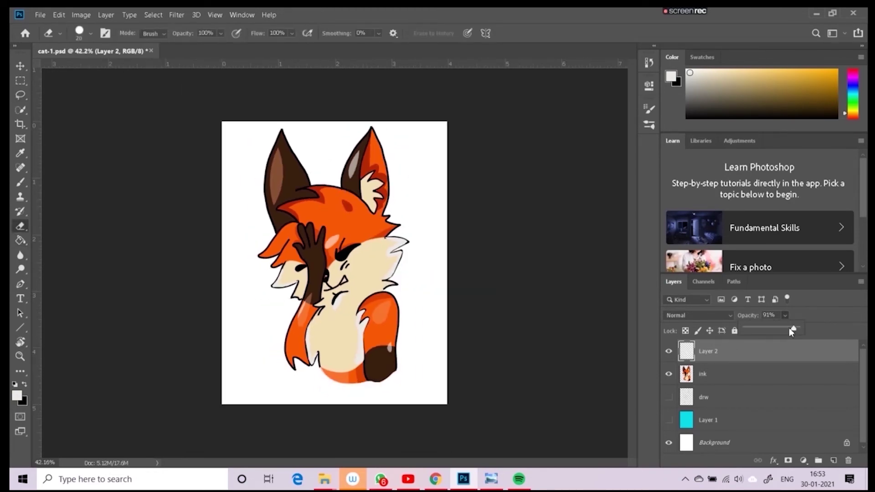
{"action": "left_click_drag", "start_coordinate": [789, 327], "coordinate": [780, 332]}
- Merge Layer 2 into the ink layer, show the cyan background, and lower brightness and contrast
{"action": "left_click", "coordinate": [726, 370], "text": "ctrl"}
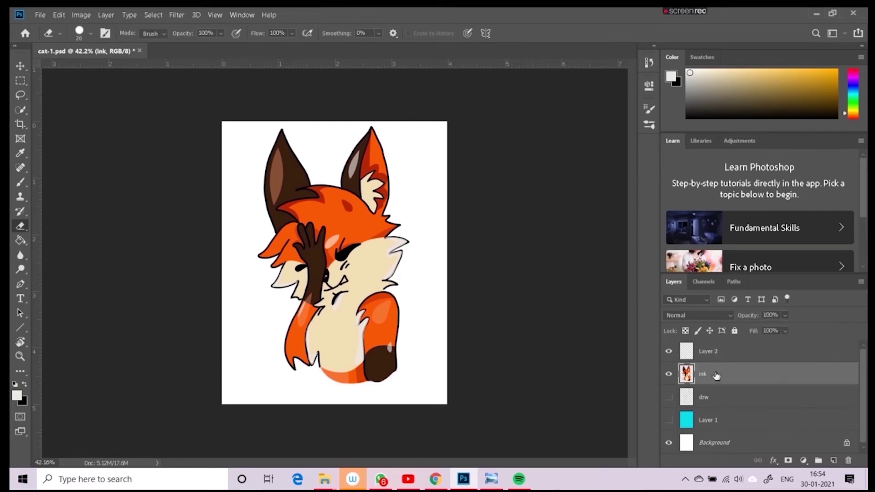
{"action": "key", "text": "ctrl+e"}
{"action": "left_click", "coordinate": [668, 397]}
{"action": "left_click", "coordinate": [81, 14]}
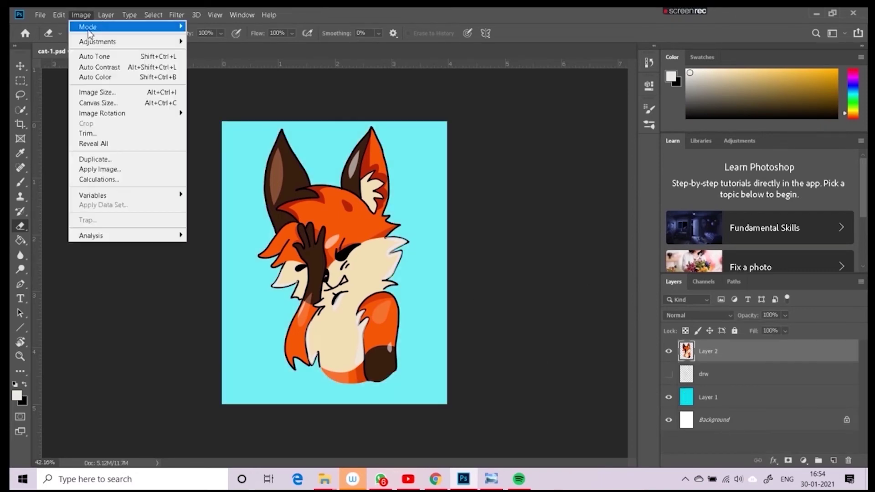
{"action": "left_click", "coordinate": [214, 39]}
{"action": "left_click_drag", "start_coordinate": [658, 127], "coordinate": [629, 126]}
{"action": "left_click_drag", "start_coordinate": [657, 153], "coordinate": [623, 150]}
{"action": "left_click", "coordinate": [747, 114]}
- Darken the fox with Curves and merge the cyan Layer 1 background into it
{"action": "left_click", "coordinate": [81, 14]}
{"action": "left_click", "coordinate": [213, 61]}
{"action": "left_click_drag", "start_coordinate": [593, 214], "coordinate": [597, 227]}
{"action": "left_click", "coordinate": [813, 105]}
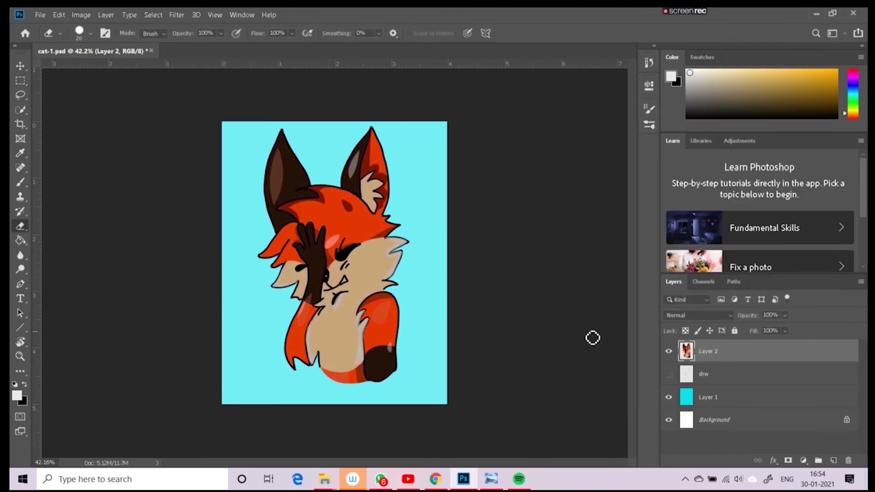
{"action": "left_click", "coordinate": [718, 398], "text": "ctrl"}
{"action": "key", "text": "ctrl+e"}
- Apply a Camera Raw grade: Temperature +37, Tint −25, Shadows +15, Blacks +21, boosted vibrance
{"action": "left_click", "coordinate": [176, 14]}
{"action": "left_click", "coordinate": [212, 81]}
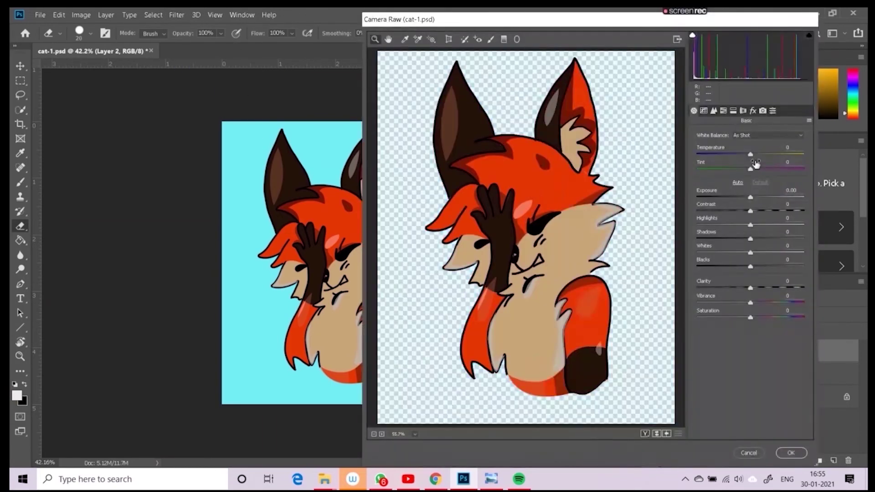
{"action": "mouse_move", "coordinate": [750, 154]}
{"action": "left_mouse_down"}
{"action": "mouse_move", "coordinate": [770, 154]}
{"action": "mouse_move", "coordinate": [735, 170]}
{"action": "mouse_move", "coordinate": [755, 197]}
{"action": "mouse_move", "coordinate": [758, 239]}
{"action": "left_mouse_up"}
{"action": "left_click_drag", "start_coordinate": [750, 267], "coordinate": [761, 266]}
{"action": "mouse_move", "coordinate": [750, 302]}
{"action": "left_mouse_down"}
{"action": "mouse_move", "coordinate": [761, 303]}
{"action": "mouse_move", "coordinate": [755, 317]}
{"action": "left_mouse_up"}
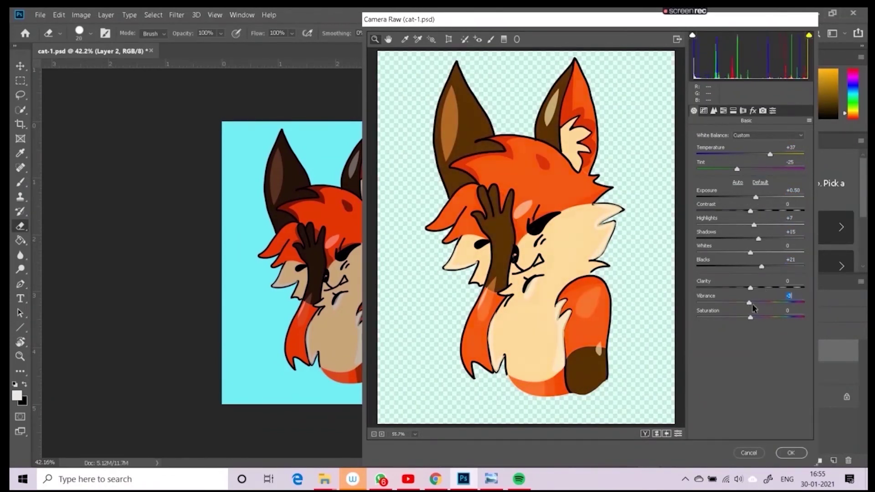
{"action": "left_click", "coordinate": [791, 453]}
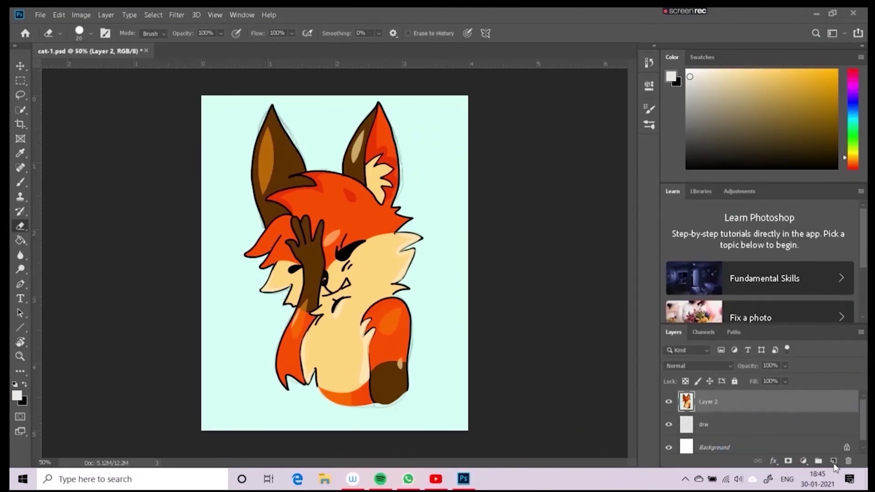
- Add Layer 3 beneath the fox layer and trace burst-ray shapes as a selection with the Pen tool
{"action": "left_click", "coordinate": [834, 460]}
{"action": "left_click_drag", "start_coordinate": [716, 407], "coordinate": [711, 435]}
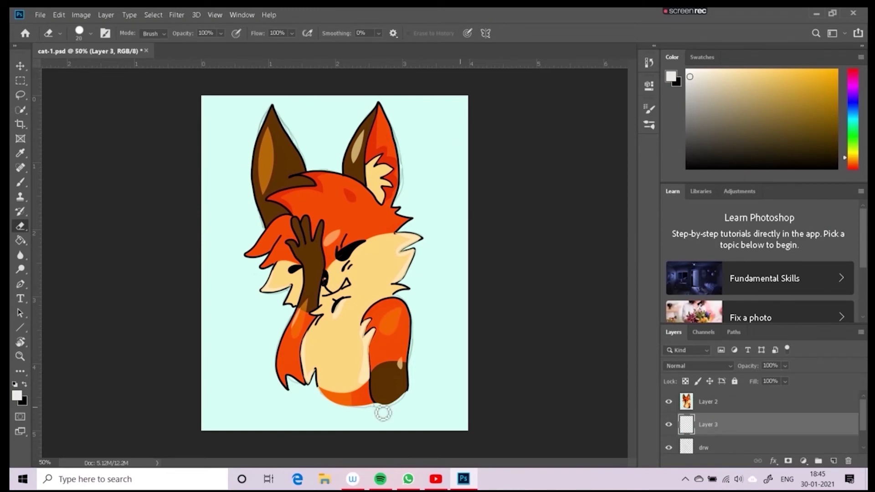
{"action": "key", "text": "p"}
{"action": "left_click", "coordinate": [197, 399]}
{"action": "left_click", "coordinate": [224, 436]}
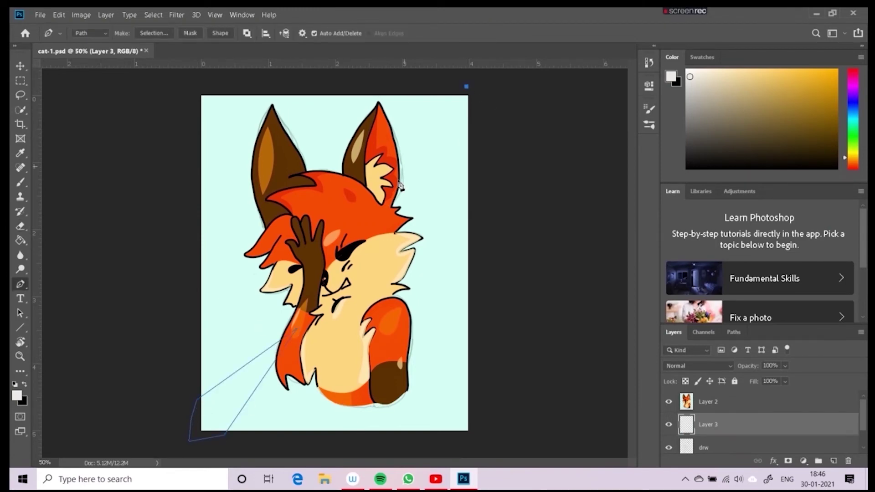
{"action": "left_click_drag", "start_coordinate": [409, 176], "coordinate": [480, 104]}
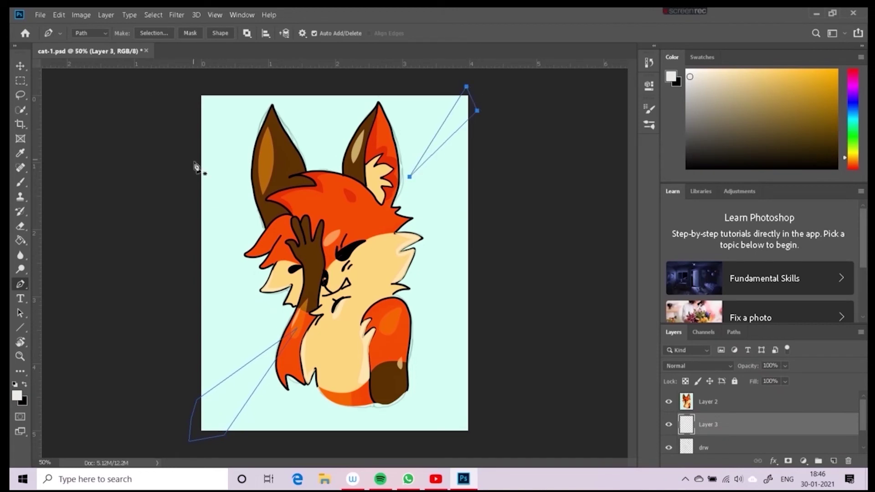
{"action": "left_click_drag", "start_coordinate": [286, 79], "coordinate": [187, 76]}
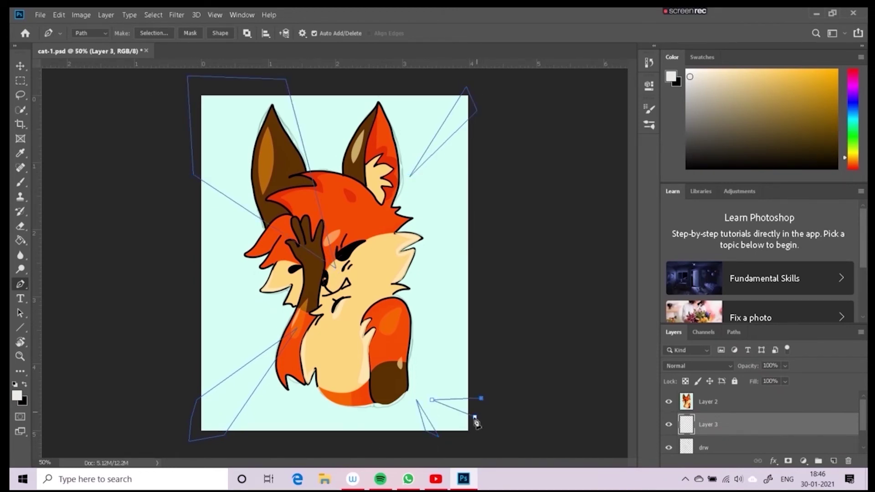
{"action": "left_click_drag", "start_coordinate": [405, 301], "coordinate": [484, 289]}
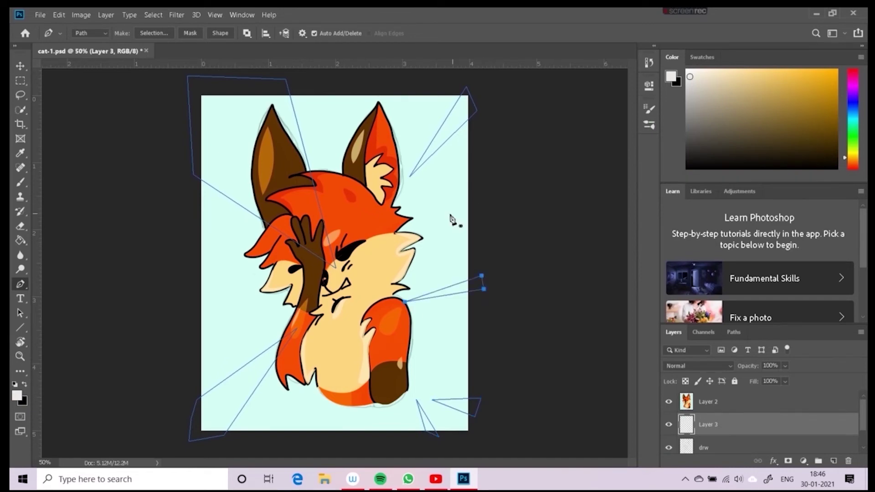
{"action": "left_click_drag", "start_coordinate": [379, 271], "coordinate": [474, 254]}
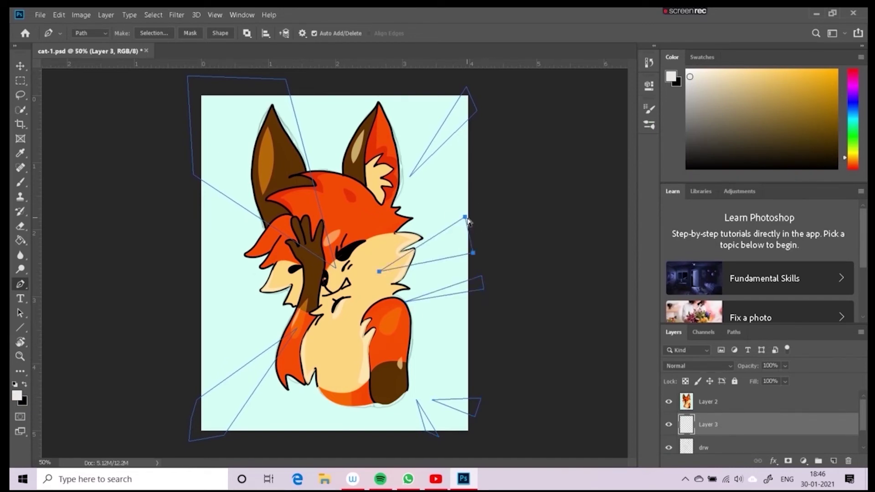
{"action": "key", "text": "ctrl+Return"}
- Fill the ray selection with dark blue and the bottom-left ray with brighter blue, then deselect
{"action": "left_click", "coordinate": [852, 164]}
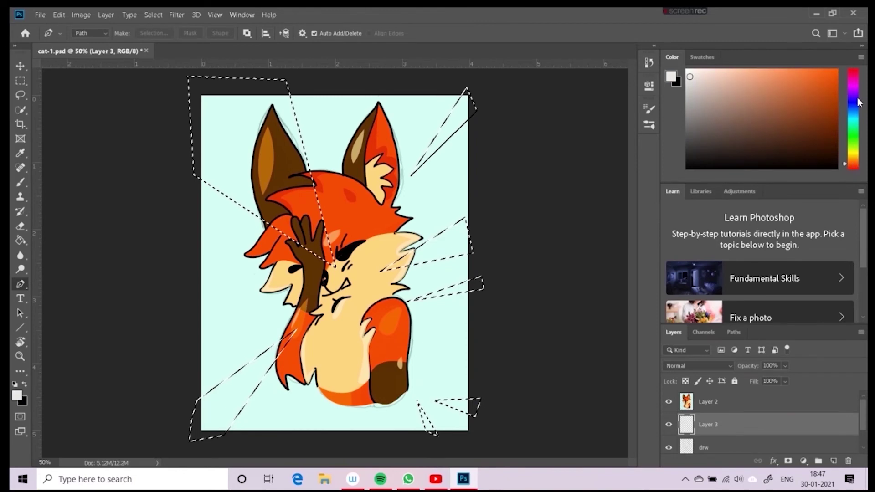
{"action": "left_click", "coordinate": [851, 101]}
{"action": "left_click", "coordinate": [835, 125]}
{"action": "key", "text": "g"}
{"action": "left_click", "coordinate": [212, 167]}
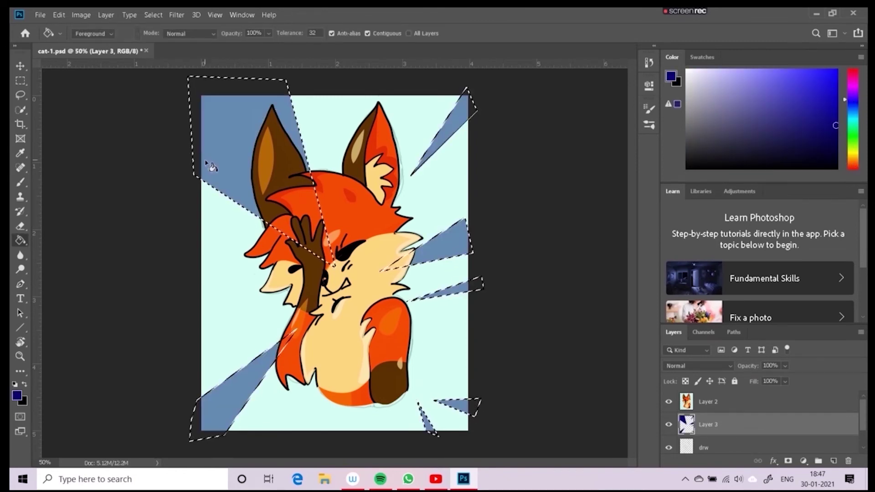
{"action": "left_click", "coordinate": [832, 89]}
{"action": "left_click", "coordinate": [269, 368]}
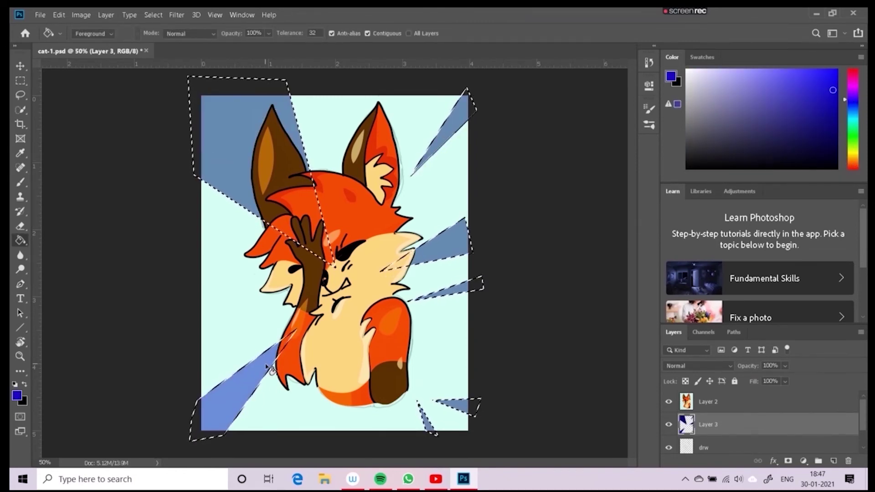
{"action": "key", "text": "ctrl+d"}
{"action": "key", "text": "l"}
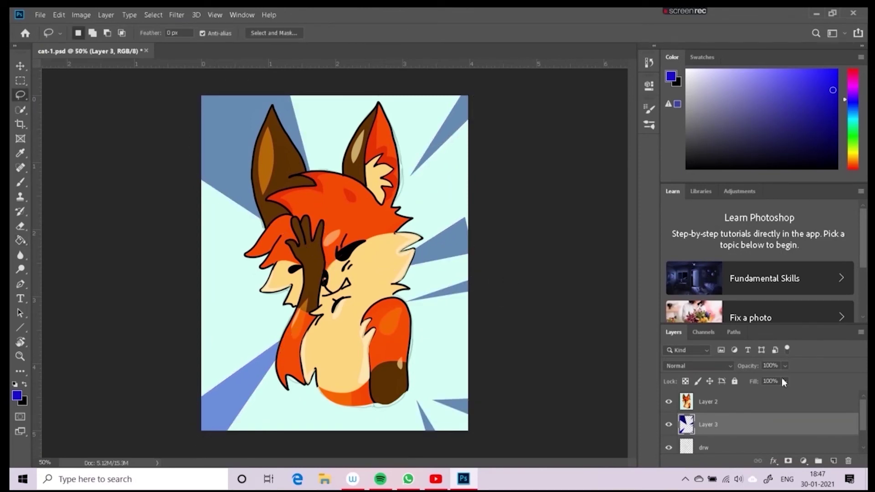
- Trace an extra lower-left ray wedge and fill it with darker blue
{"action": "key", "text": "p"}
{"action": "scroll", "coordinate": [157, 445], "scroll_direction": "up", "scroll_amount": 2}
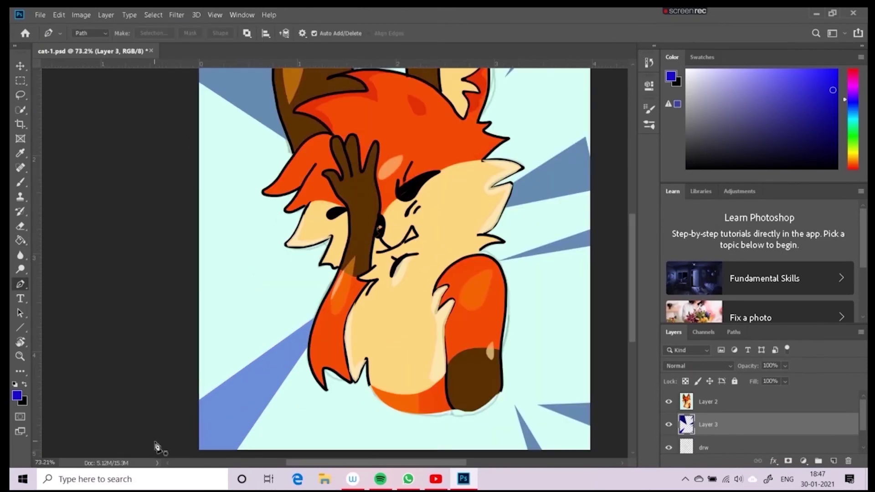
{"action": "scroll", "coordinate": [141, 336], "scroll_direction": "down", "scroll_amount": 3}
{"action": "left_click", "coordinate": [141, 335]}
{"action": "left_click", "coordinate": [186, 370]}
{"action": "left_click", "coordinate": [124, 391]}
{"action": "left_click", "coordinate": [136, 344]}
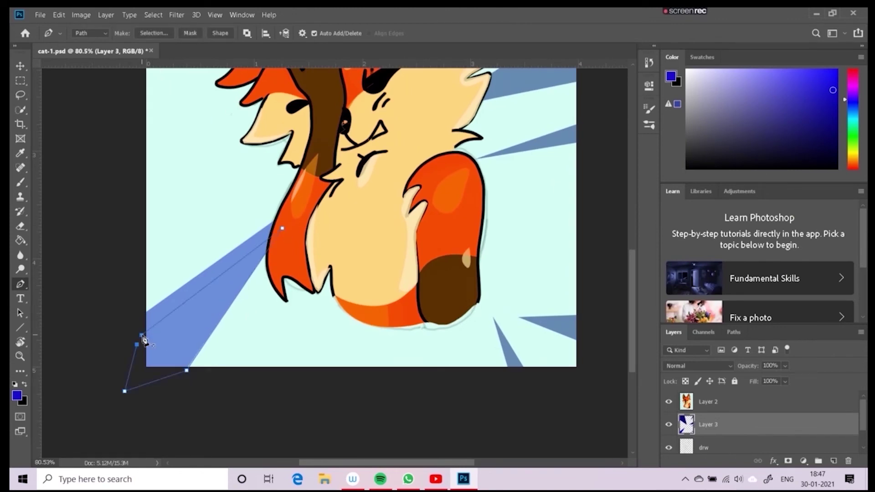
{"action": "left_click", "coordinate": [141, 335]}
{"action": "key", "text": "ctrl+Return"}
{"action": "key", "text": "g"}
{"action": "left_click", "coordinate": [240, 296]}
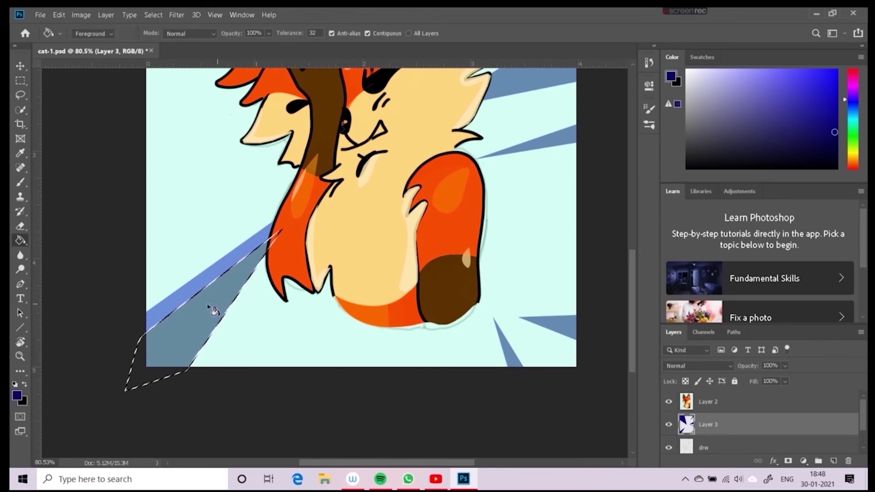
- Set the Paint Bucket tolerance to 250, lower it to 213, and clear the selection
{"action": "double_click", "coordinate": [313, 33]}
{"action": "type", "text": "250"}
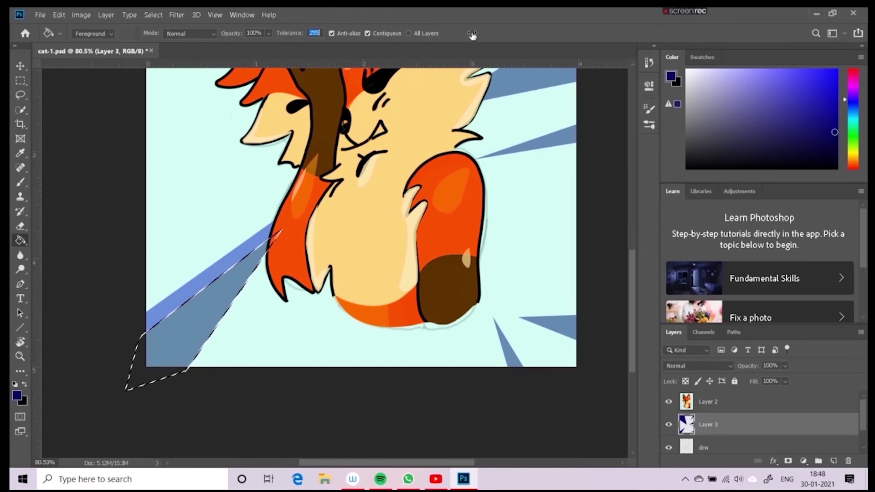
{"action": "left_click_drag", "start_coordinate": [300, 33], "coordinate": [283, 33]}
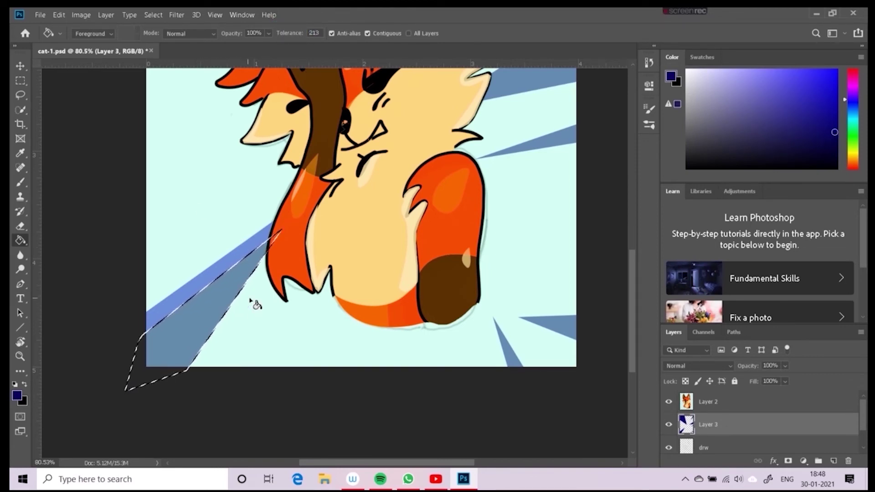
{"action": "key", "text": "l"}
{"action": "right_click", "coordinate": [487, 250]}
{"action": "key", "text": "Escape"}
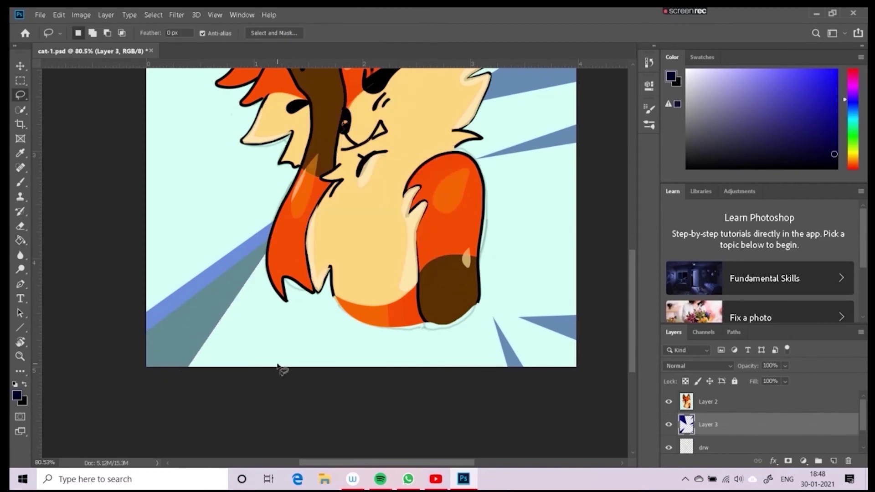
{"action": "scroll", "coordinate": [308, 223], "scroll_direction": "down", "scroll_amount": 3}
- On a new Layer 4, fill a traced top-left ray area with blue and deselect
{"action": "left_click", "coordinate": [833, 460]}
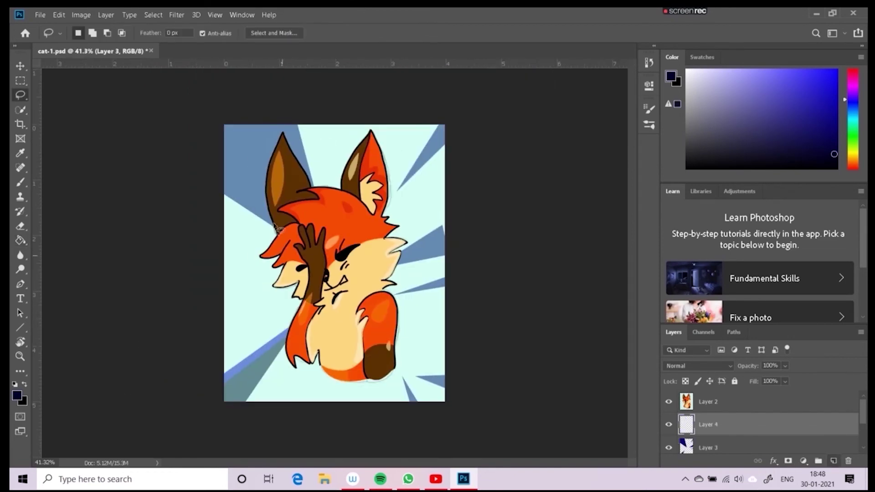
{"action": "key", "text": "p"}
{"action": "left_click", "coordinate": [282, 111]}
{"action": "left_click", "coordinate": [204, 98]}
{"action": "left_click", "coordinate": [222, 152]}
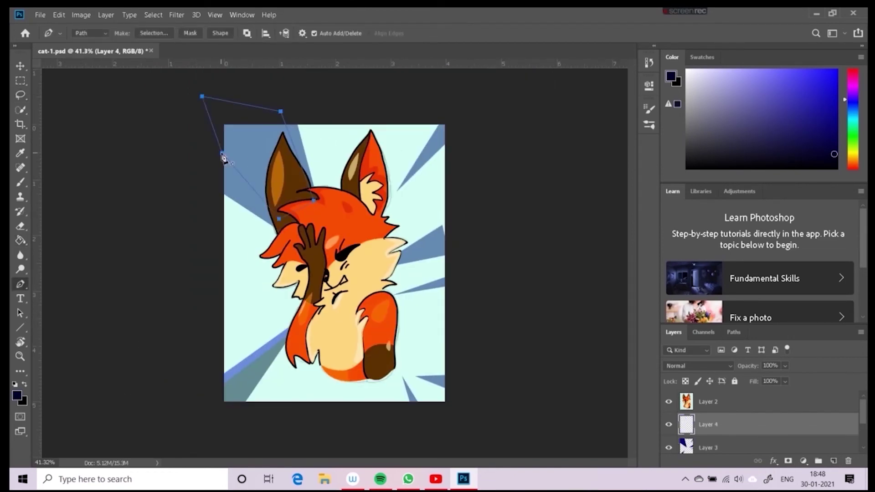
{"action": "key", "text": "ctrl+Return"}
{"action": "key", "text": "l"}
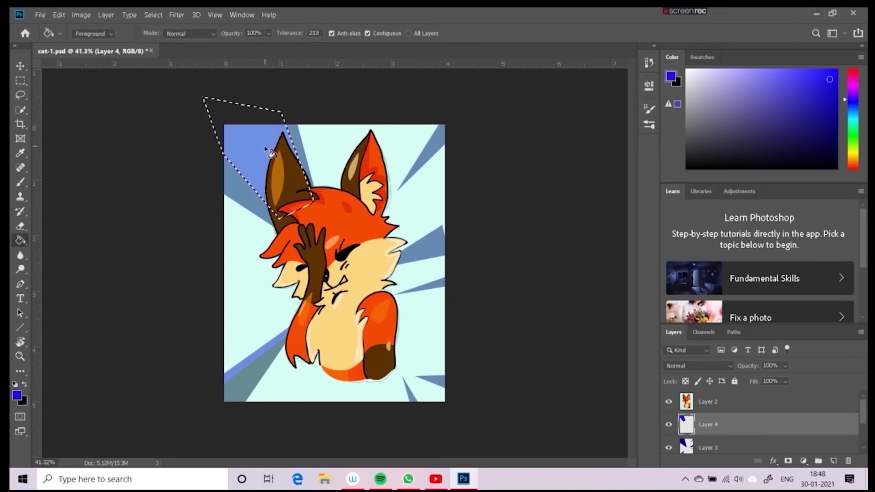
{"action": "right_click", "coordinate": [268, 145]}
{"action": "key", "text": "alt+BackSpace"}
{"action": "key", "text": "ctrl+d"}
- Outline the top-right ray with the Pen tool and fill it with blue
{"action": "left_click", "coordinate": [453, 126]}
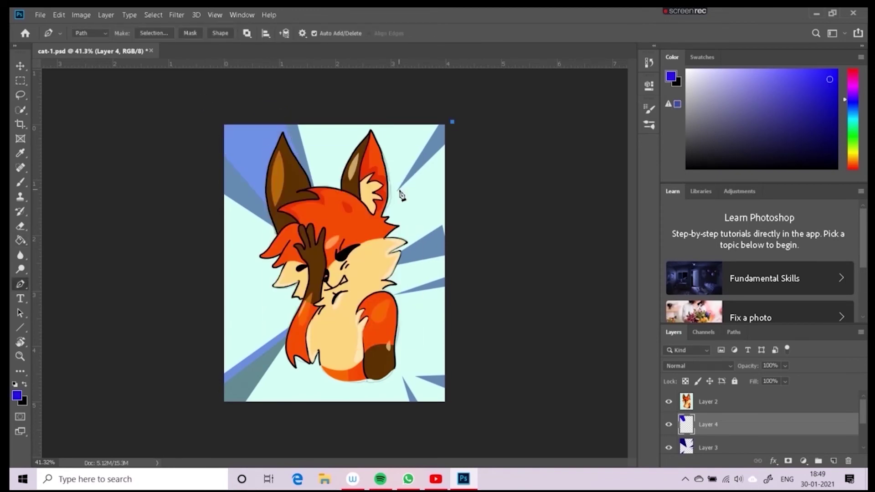
{"action": "scroll", "coordinate": [406, 191], "scroll_direction": "up", "scroll_amount": 3}
{"action": "left_click", "coordinate": [406, 208]}
{"action": "left_click_drag", "start_coordinate": [537, 112], "coordinate": [531, 110]}
{"action": "key", "text": "ctrl+z"}
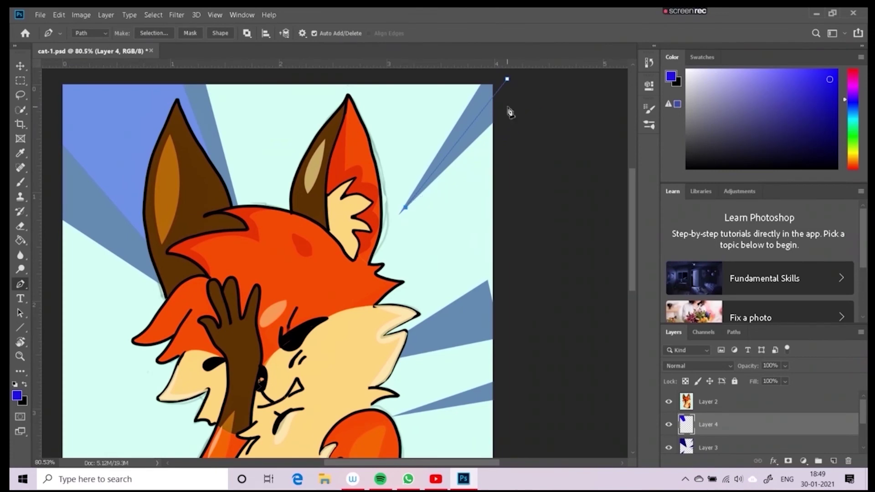
{"action": "left_click", "coordinate": [507, 79]}
{"action": "key", "text": "ctrl+Return"}
{"action": "key", "text": "g"}
{"action": "left_click", "coordinate": [482, 118]}
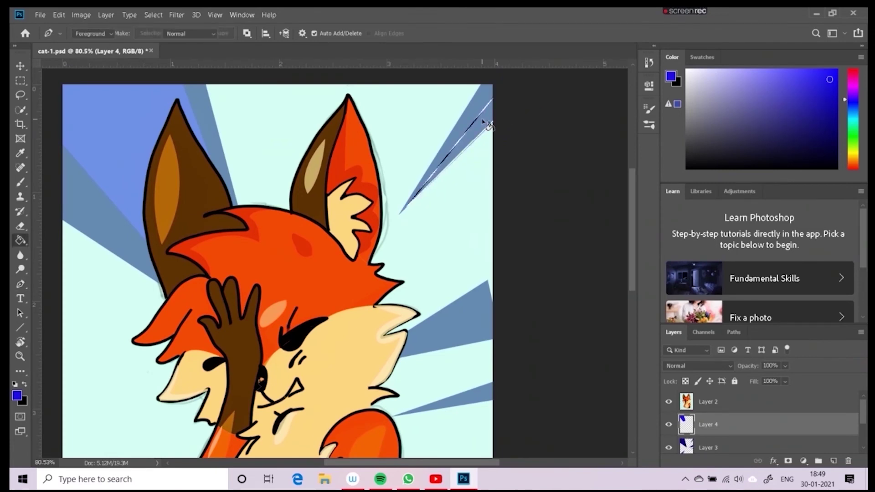
- Trace and fill the right-side ray with blue, then begin free-transforming Layer 4
{"action": "key", "text": "p"}
{"action": "left_click", "coordinate": [507, 274]}
{"action": "left_click", "coordinate": [516, 302]}
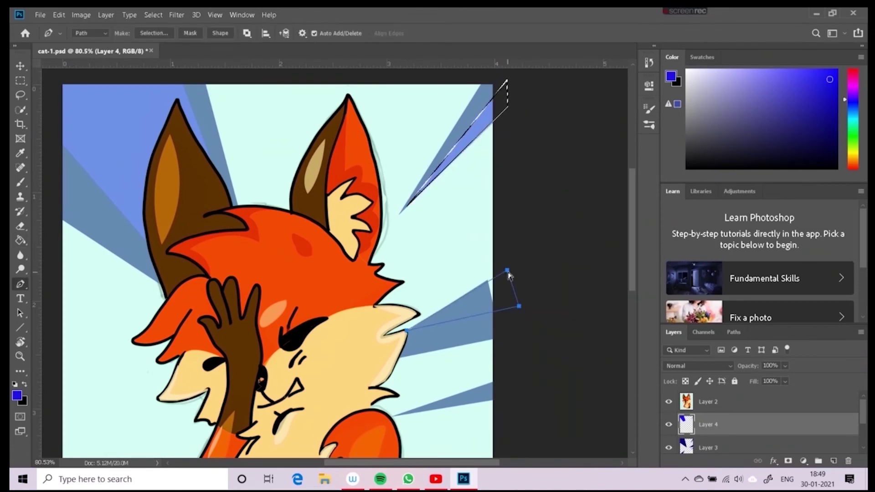
{"action": "left_click", "coordinate": [410, 328]}
{"action": "key", "text": "ctrl+Return"}
{"action": "scroll", "coordinate": [468, 303], "scroll_direction": "down", "scroll_amount": 3}
{"action": "scroll", "coordinate": [446, 308], "scroll_direction": "down", "scroll_amount": 3}
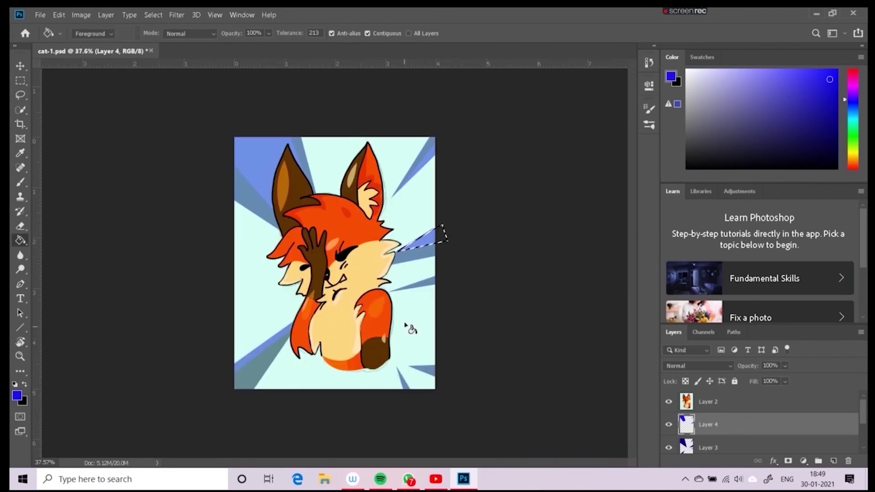
{"action": "key", "text": "l"}
{"action": "key", "text": "ctrl+t"}
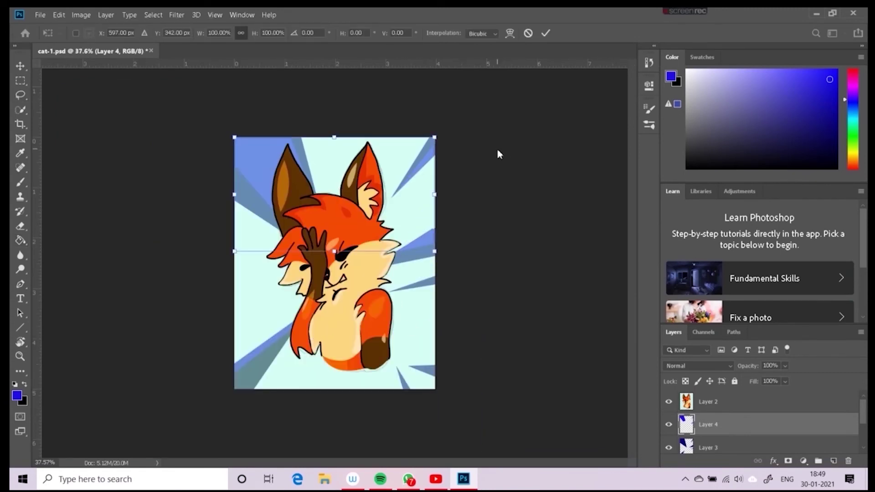
- Confirm the transform and fill a small red circle near the fox's cheek
{"action": "key", "text": "Return"}
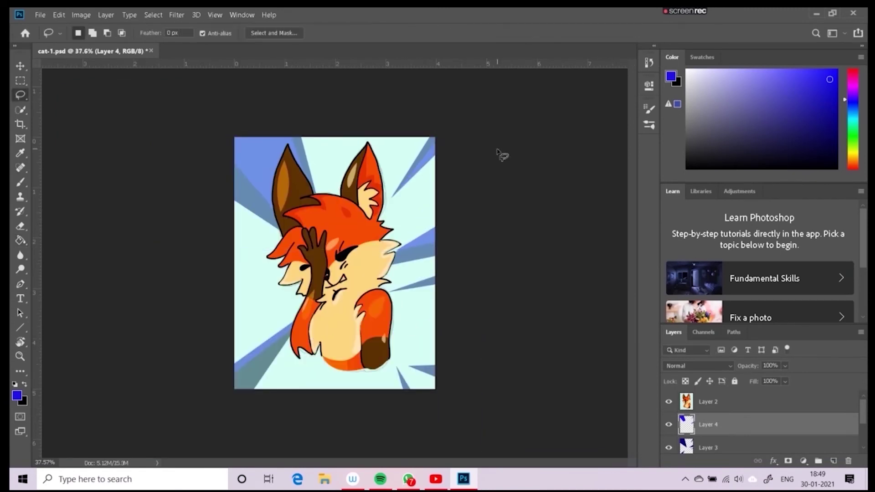
{"action": "left_click_drag", "start_coordinate": [21, 80], "coordinate": [55, 92]}
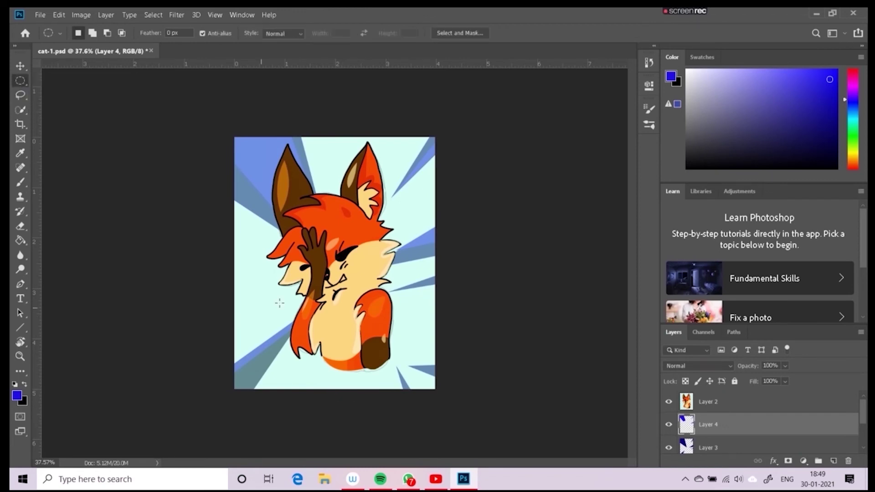
{"action": "left_click_drag", "start_coordinate": [856, 143], "coordinate": [861, 177]}
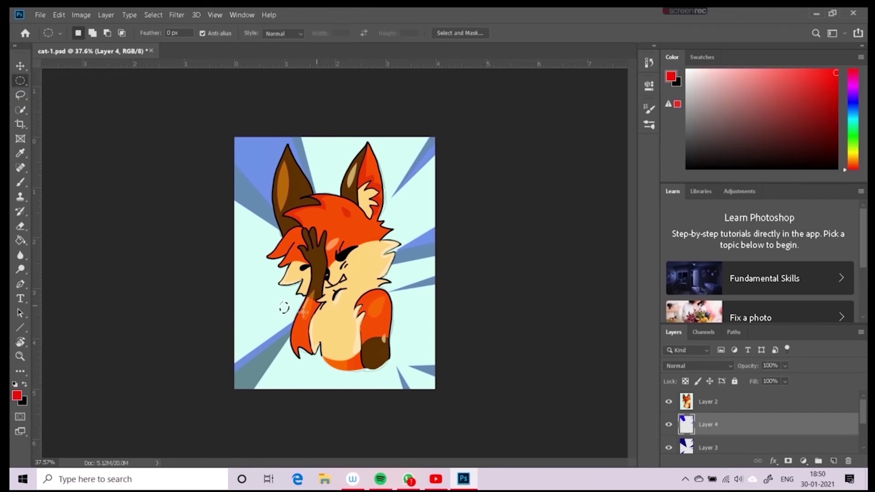
{"action": "key", "text": "g"}
{"action": "left_click", "coordinate": [285, 308]}
{"action": "left_click", "coordinate": [20, 182]}
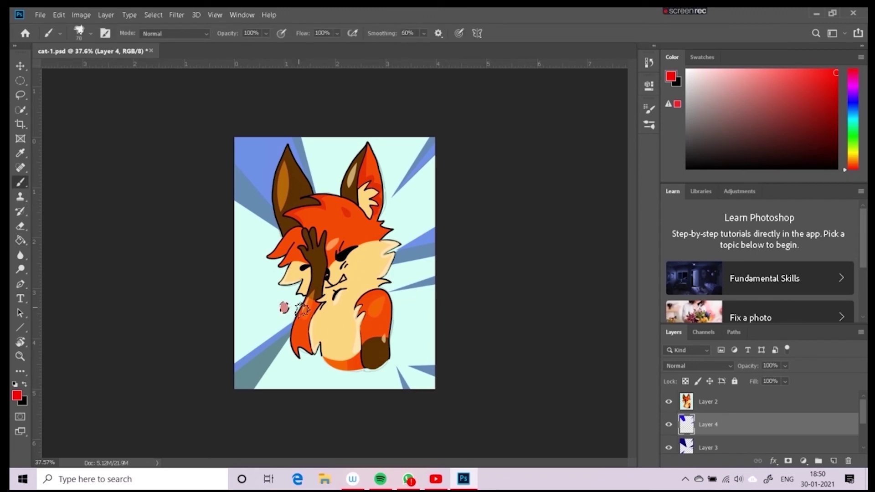
- Draw a larger circle left of the face, fill it pink, and deselect
{"action": "key", "text": "m"}
{"action": "left_click_drag", "start_coordinate": [245, 276], "coordinate": [280, 310]}
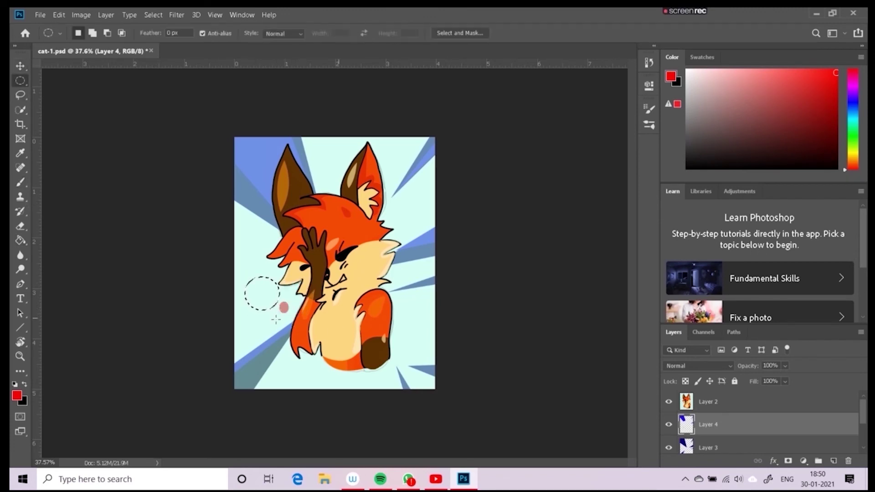
{"action": "key", "text": "g"}
{"action": "left_click", "coordinate": [265, 293]}
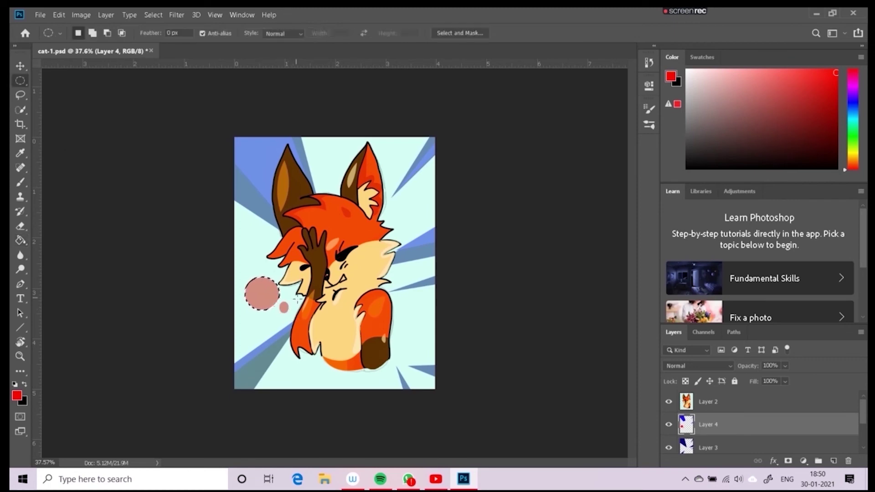
{"action": "key", "text": "ctrl+d"}
- Draw a thin line beside the upper-right ray with the Line tool
{"action": "key", "text": "l"}
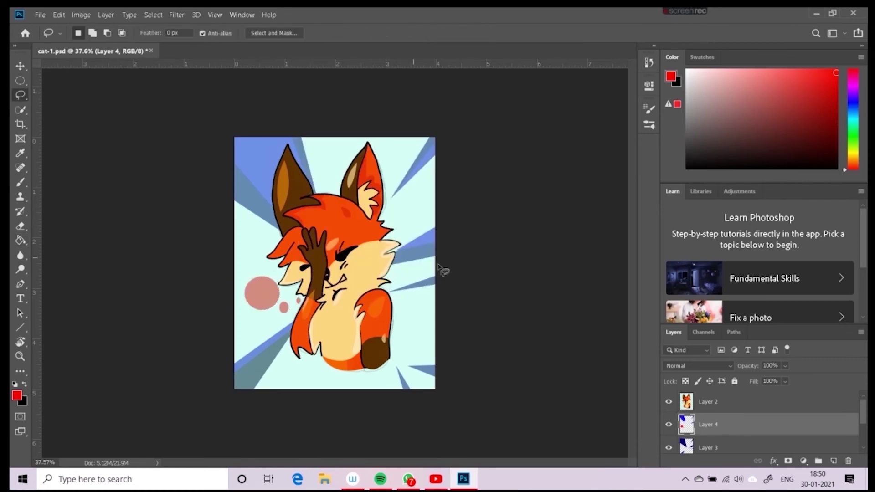
{"action": "left_click", "coordinate": [21, 328]}
{"action": "mouse_move", "coordinate": [451, 186]}
{"action": "left_mouse_down"}
{"action": "mouse_move", "coordinate": [399, 221]}
{"action": "mouse_move", "coordinate": [462, 208]}
{"action": "left_mouse_up"}
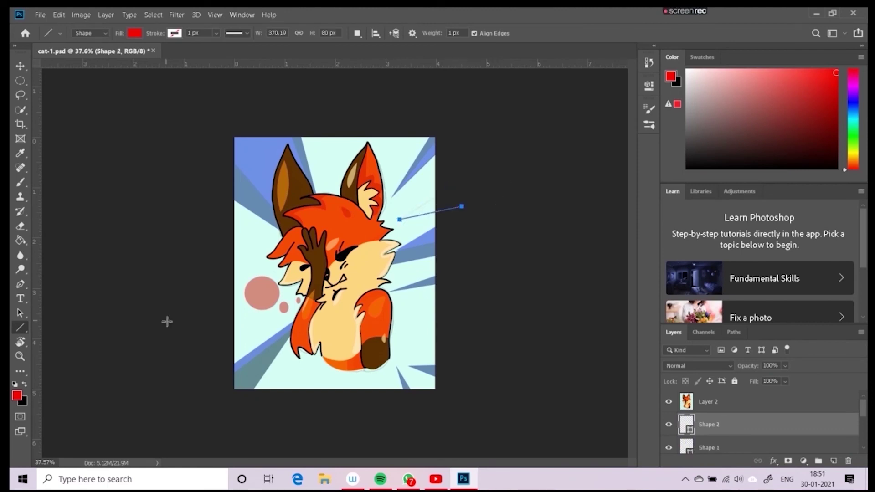
- Open Image > Adjustments > Brightness/Contrast and cancel it without changes
{"action": "key", "text": "g"}
{"action": "scroll", "coordinate": [752, 451], "scroll_direction": "down", "scroll_amount": 1}
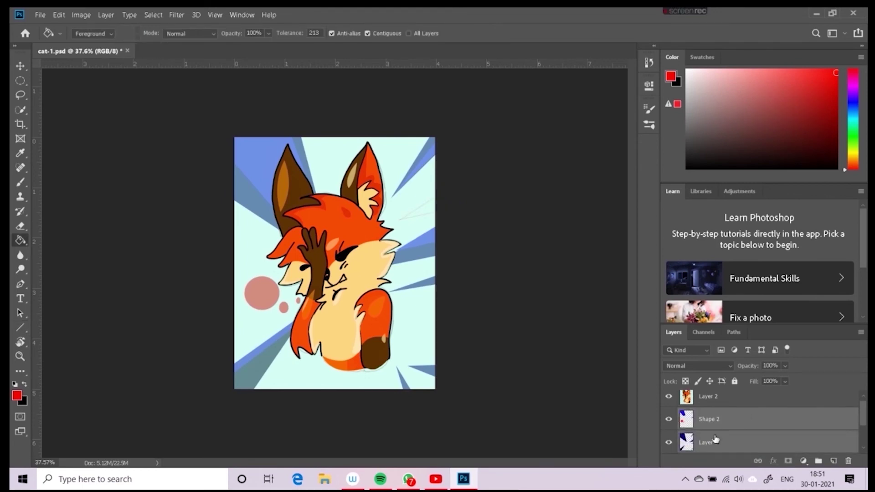
{"action": "left_click", "coordinate": [81, 15]}
{"action": "left_click", "coordinate": [219, 38]}
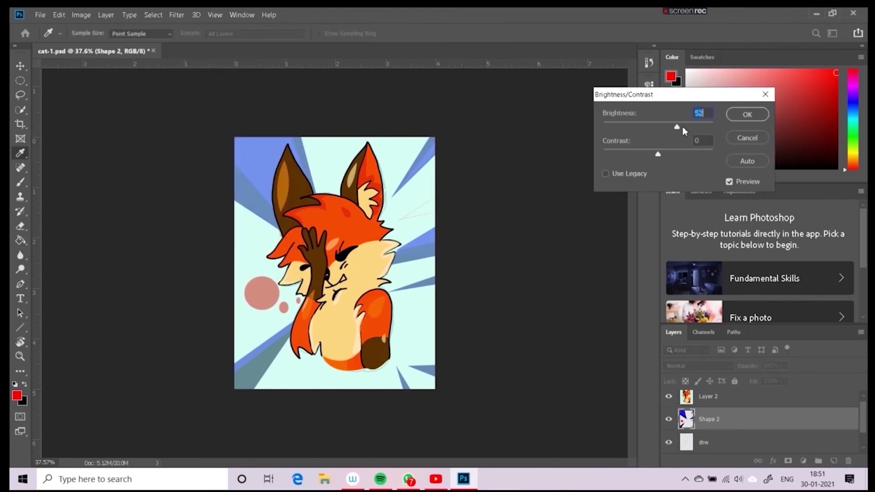
{"action": "key", "text": "Return"}
- Apply Hue/Saturation with Hue -180, Saturation +98, Lightness -12, then add a new empty layer
{"action": "key", "text": "alt+i"}
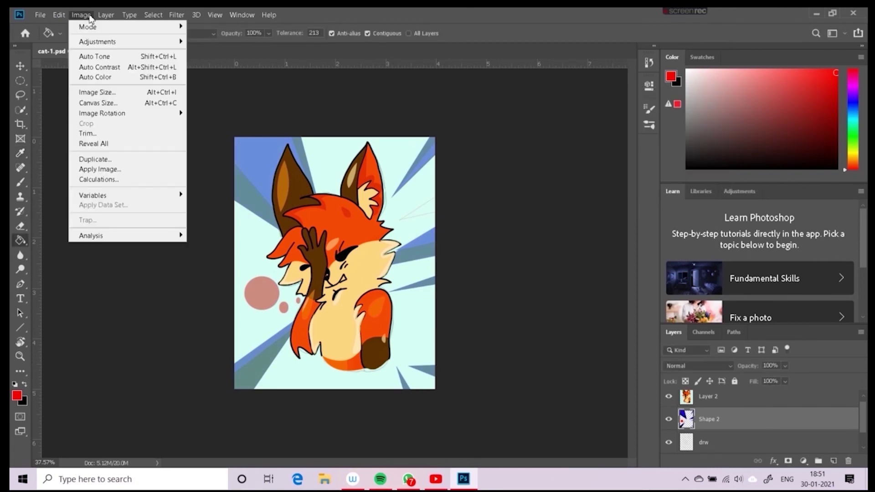
{"action": "key", "text": "a"}
{"action": "key", "text": "h"}
{"action": "left_click_drag", "start_coordinate": [548, 156], "coordinate": [493, 156]}
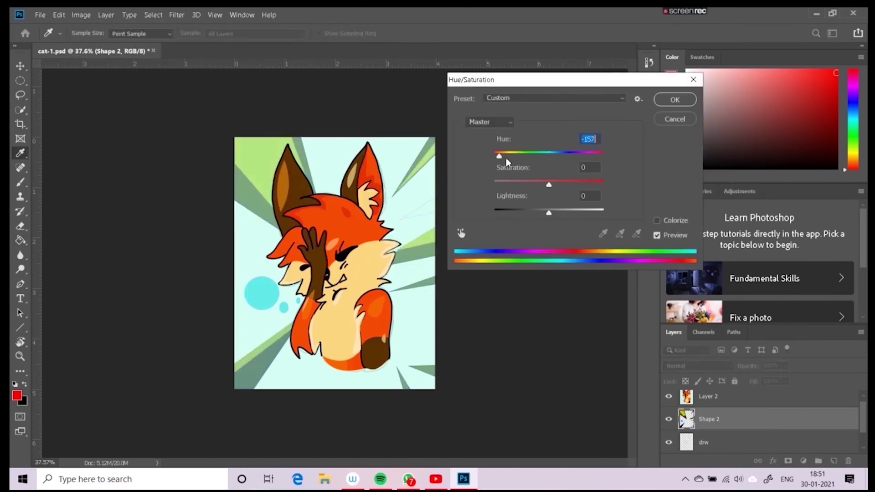
{"action": "left_click_drag", "start_coordinate": [548, 184], "coordinate": [605, 191]}
{"action": "mouse_move", "coordinate": [549, 212]}
{"action": "left_mouse_down"}
{"action": "mouse_move", "coordinate": [515, 211]}
{"action": "mouse_move", "coordinate": [543, 220]}
{"action": "left_mouse_up"}
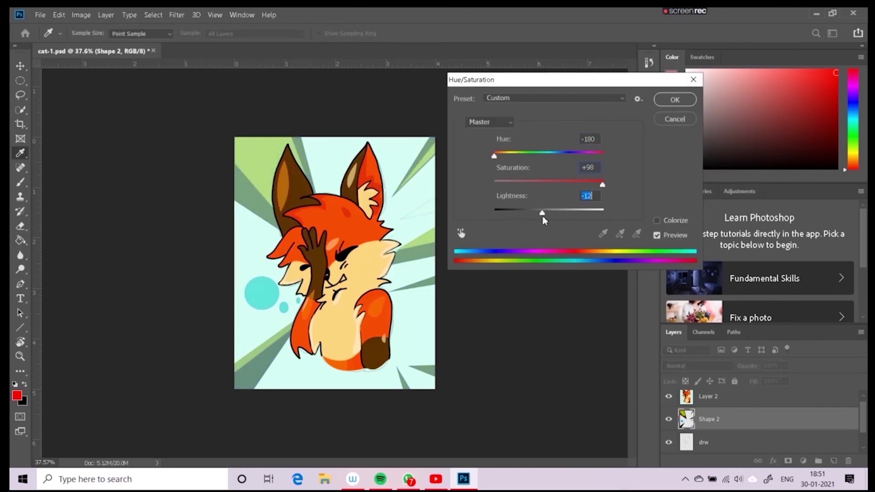
{"action": "left_click", "coordinate": [673, 105]}
{"action": "key", "text": "g"}
{"action": "left_click", "coordinate": [833, 460]}
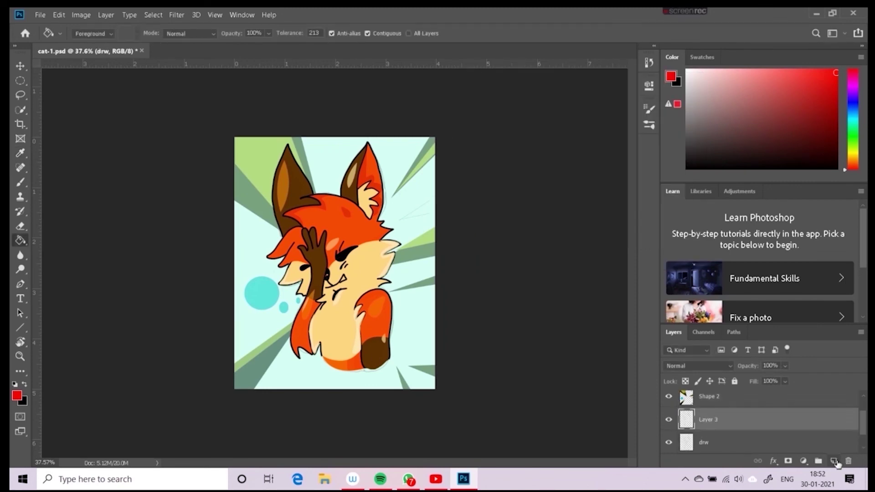
- Fill the new Layer 3 with dark navy to turn the background blue-grey
{"action": "left_click_drag", "start_coordinate": [852, 113], "coordinate": [852, 99]}
{"action": "left_click", "coordinate": [837, 135]}
{"action": "left_click", "coordinate": [299, 303]}
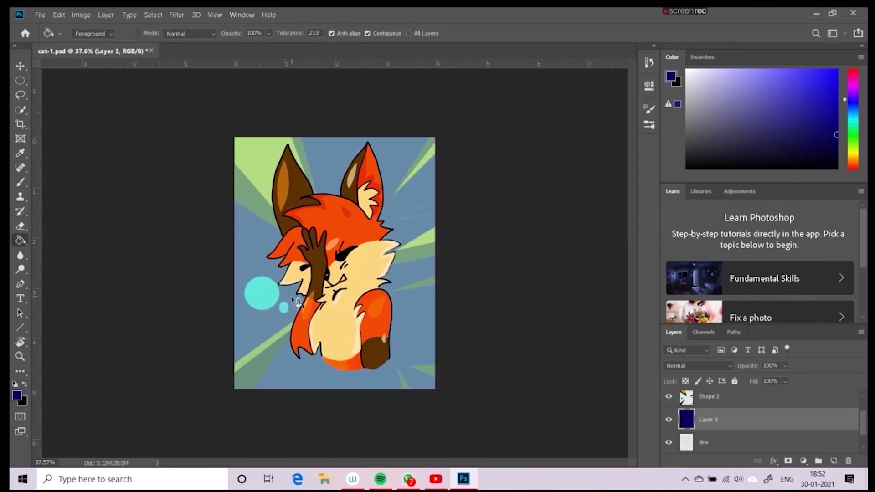
{"action": "scroll", "coordinate": [298, 303], "scroll_direction": "down", "scroll_amount": 2}
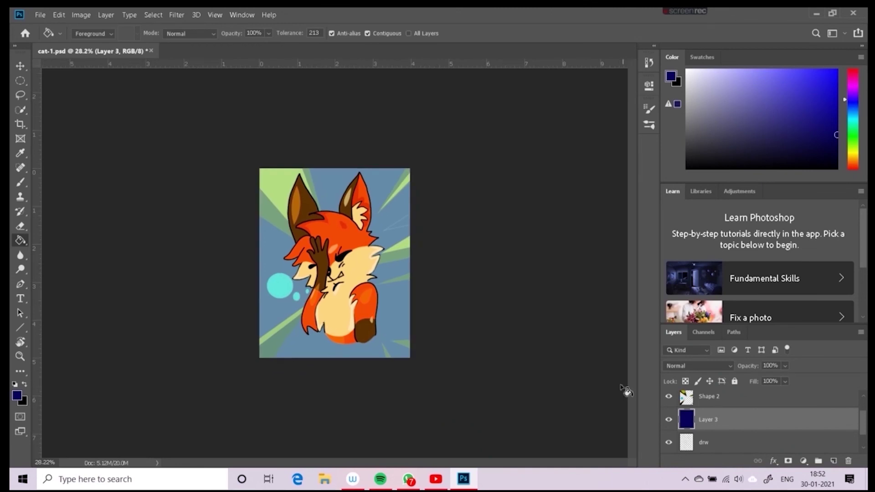
- Select Layer 2 with the artwork layers and merge them with Ctrl+E
{"action": "key", "text": "e"}
{"action": "scroll", "coordinate": [711, 410], "scroll_direction": "up", "scroll_amount": 1}
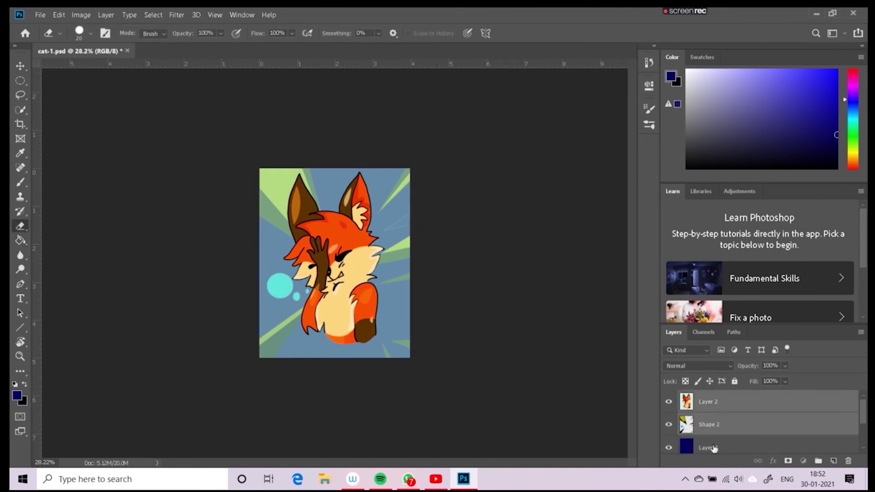
{"action": "left_click", "coordinate": [709, 405], "text": "shift"}
{"action": "key", "text": "ctrl+e"}
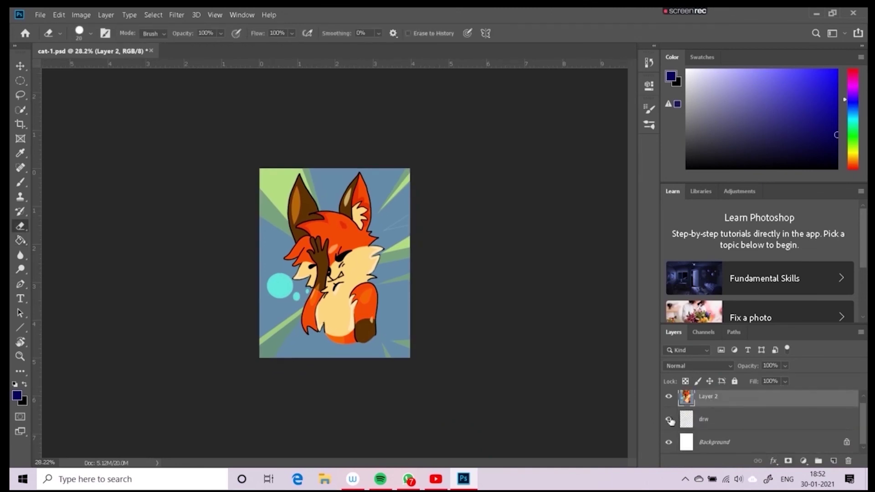
{"action": "scroll", "coordinate": [340, 328], "scroll_direction": "up", "scroll_amount": 2}
- Apply a Camera Raw grade: Temperature -32, Tint -17, Exposure -1.25, Contrast +28, Clarity +26, higher Vibrance
{"action": "left_click", "coordinate": [176, 15]}
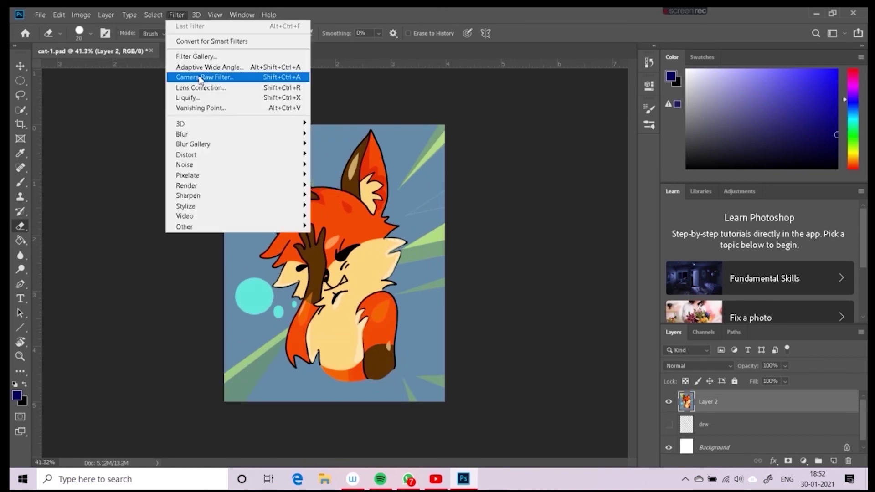
{"action": "left_click", "coordinate": [200, 77]}
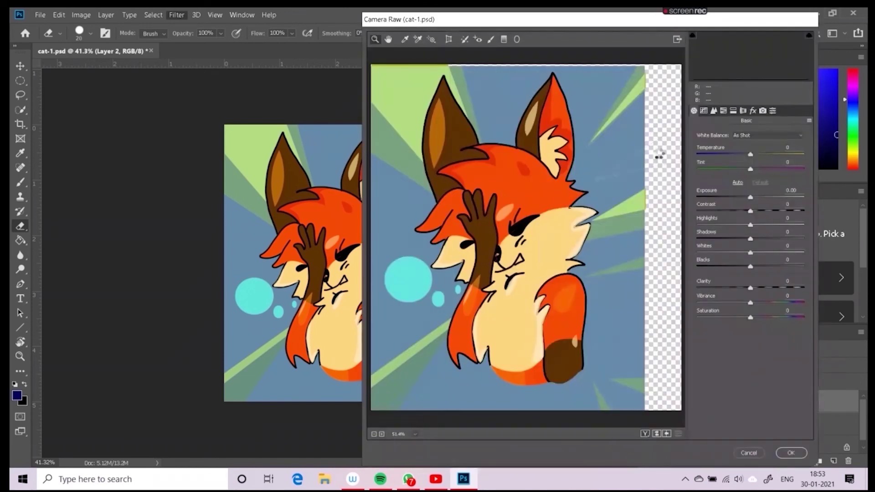
{"action": "mouse_move", "coordinate": [750, 154]}
{"action": "left_mouse_down"}
{"action": "mouse_move", "coordinate": [733, 154]}
{"action": "mouse_move", "coordinate": [737, 197]}
{"action": "mouse_move", "coordinate": [765, 211]}
{"action": "mouse_move", "coordinate": [768, 238]}
{"action": "mouse_move", "coordinate": [729, 253]}
{"action": "mouse_move", "coordinate": [775, 303]}
{"action": "left_mouse_up"}
{"action": "left_click", "coordinate": [750, 211]}
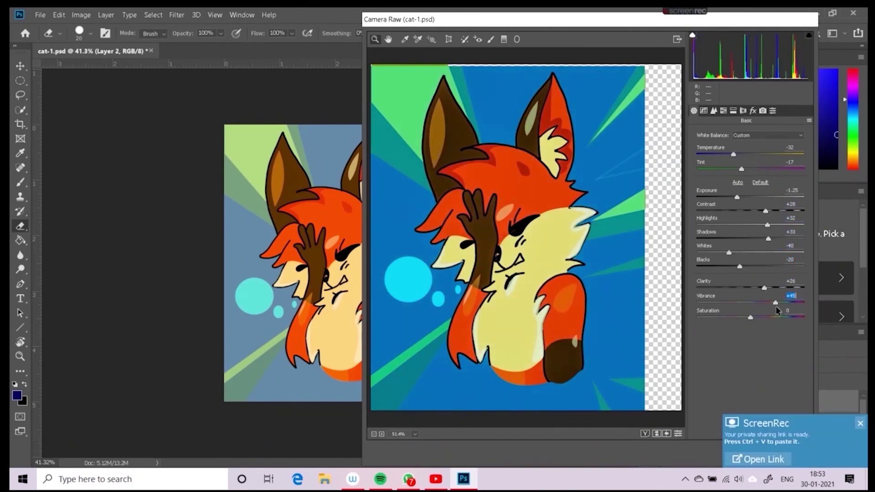
{"action": "left_click", "coordinate": [797, 449]}
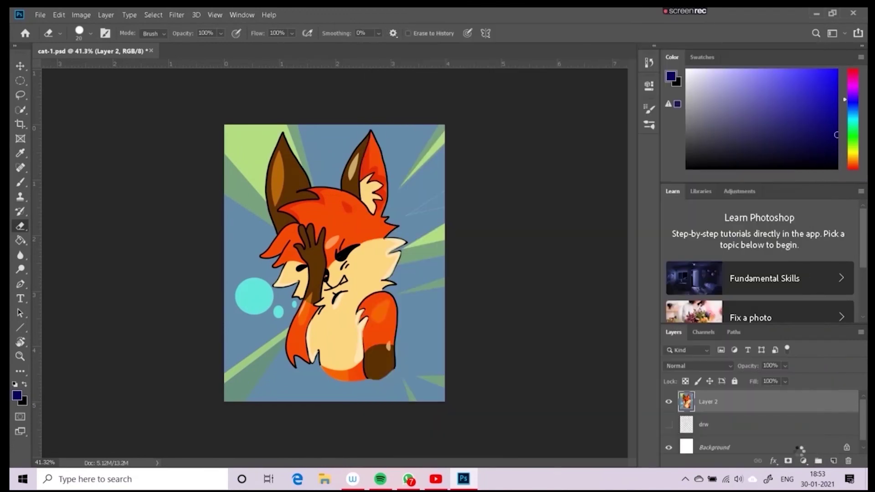
{"action": "scroll", "coordinate": [471, 386], "scroll_direction": "up", "scroll_amount": 2}
{"action": "scroll", "coordinate": [376, 384], "scroll_direction": "up", "scroll_amount": 3}
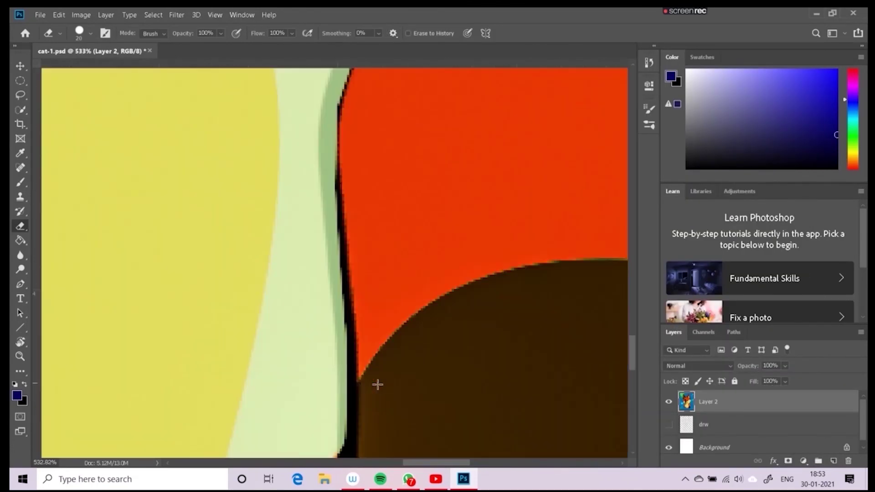
{"action": "scroll", "coordinate": [376, 384], "scroll_direction": "up", "scroll_amount": 3}
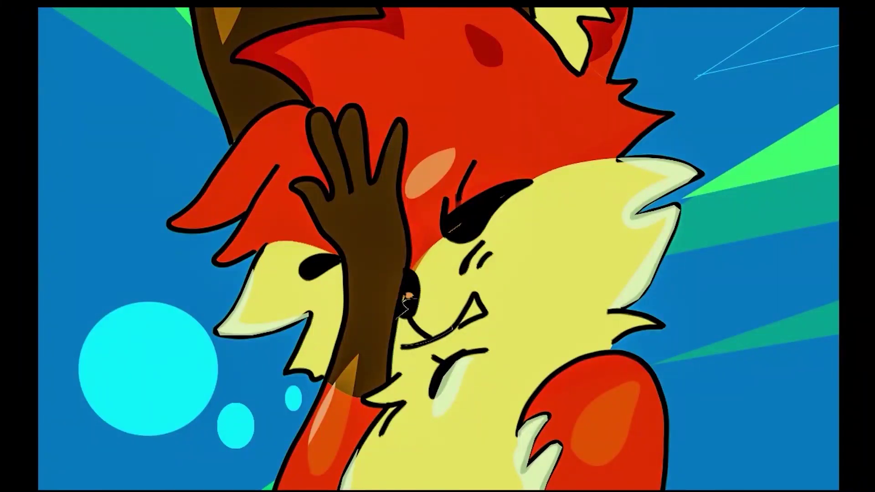